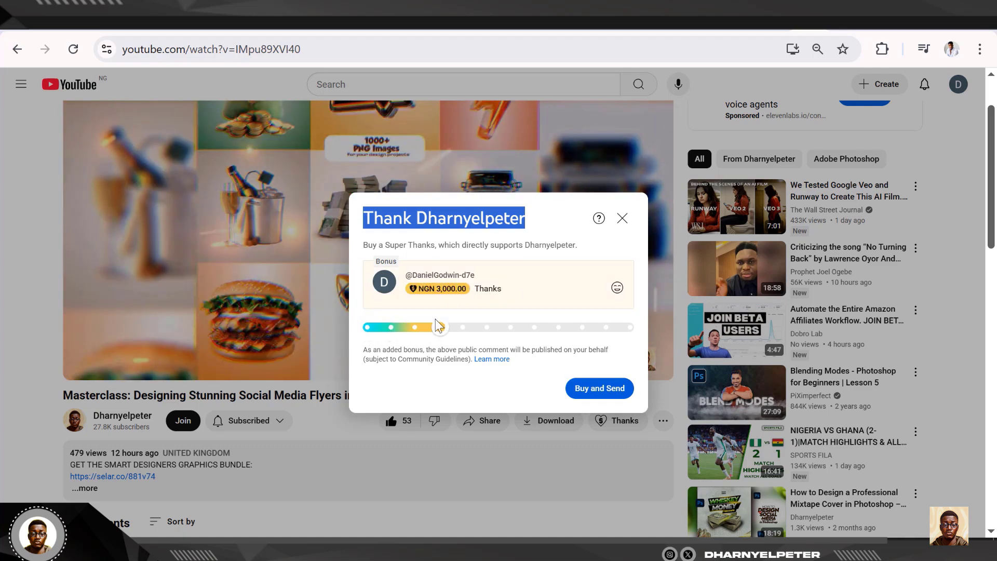
Step: Set the Super Thanks amount for the video to NGN 400.00 and proceed to the purchase
left_click_drag(440, 329, 296, 332)
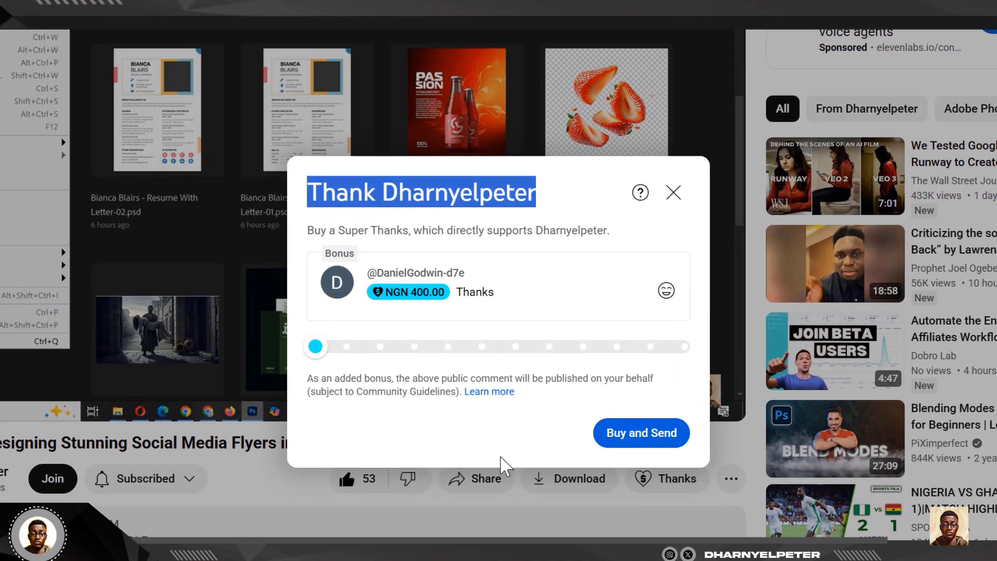
key("Right")
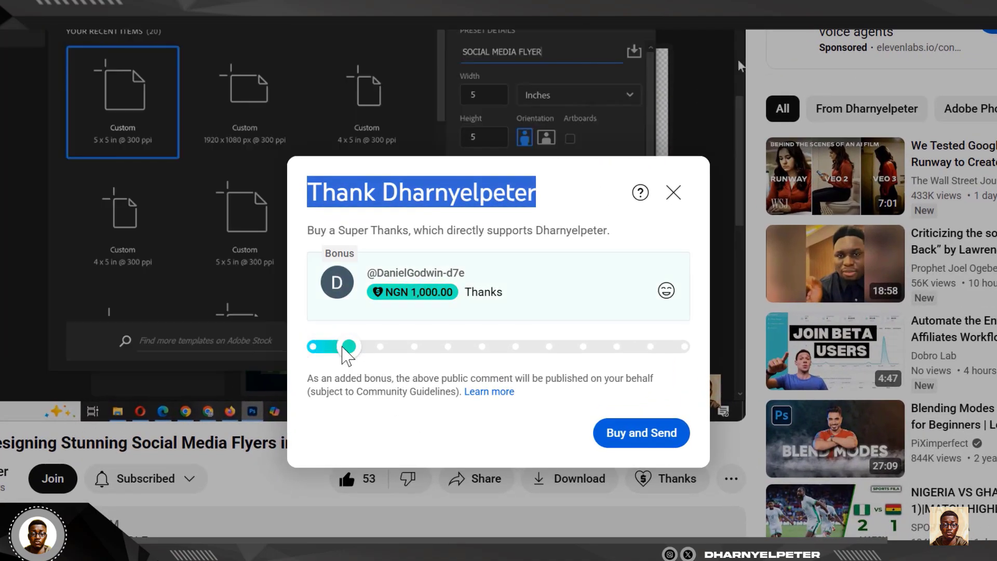
left_click_drag(347, 346, 312, 346)
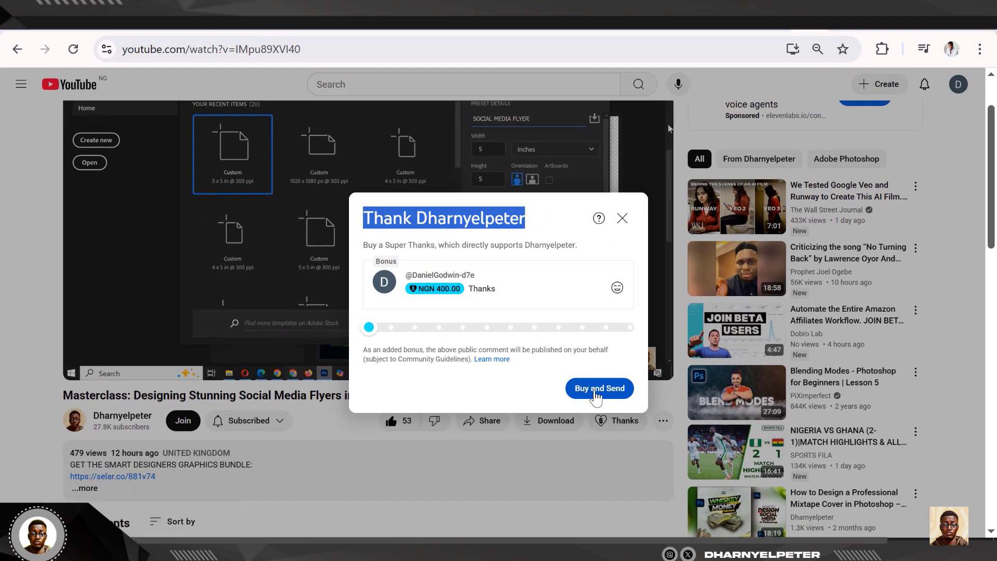
left_click(596, 394)
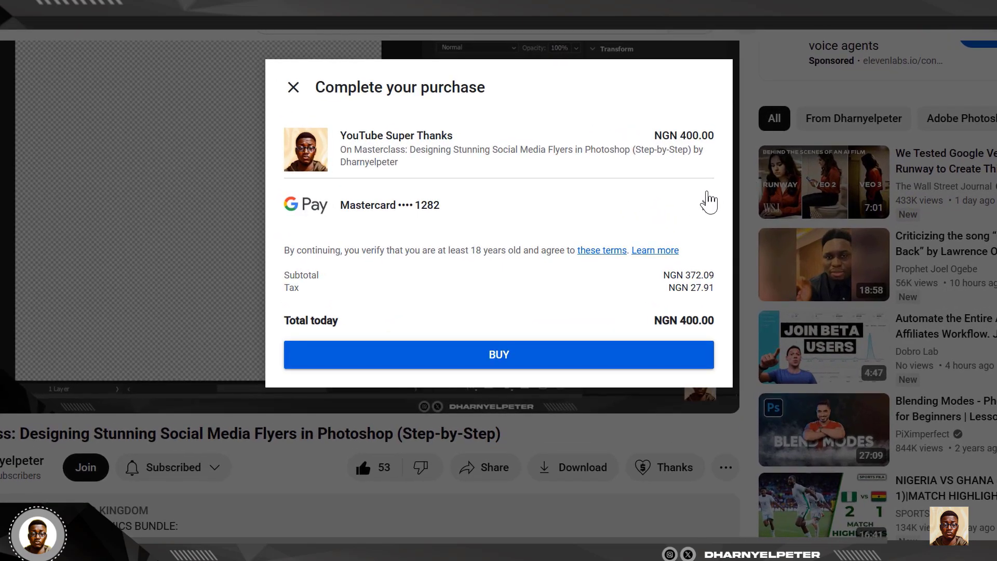
Step: View the available payment methods for the Super Thanks and close the purchase without buying
left_click(704, 208)
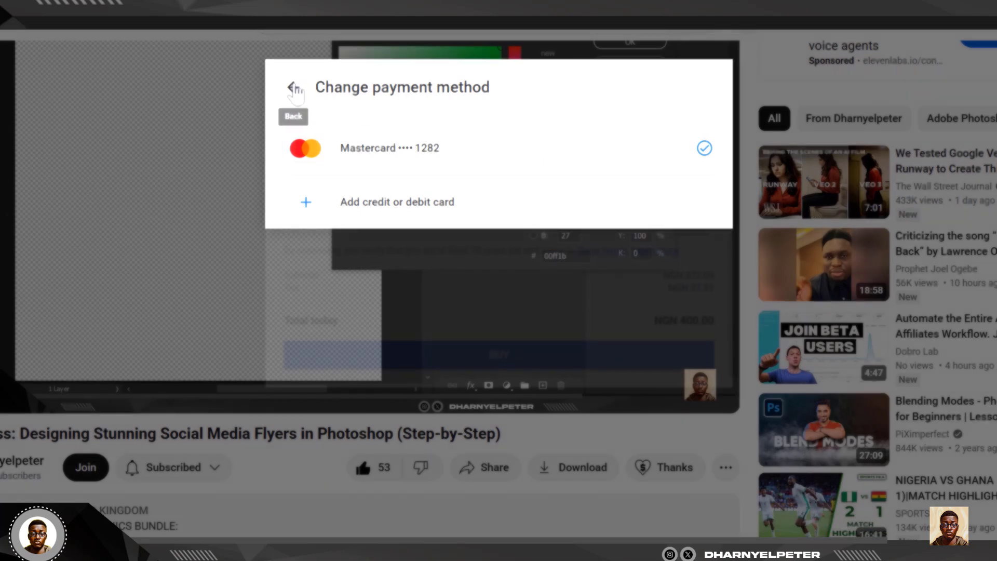
left_click(293, 88)
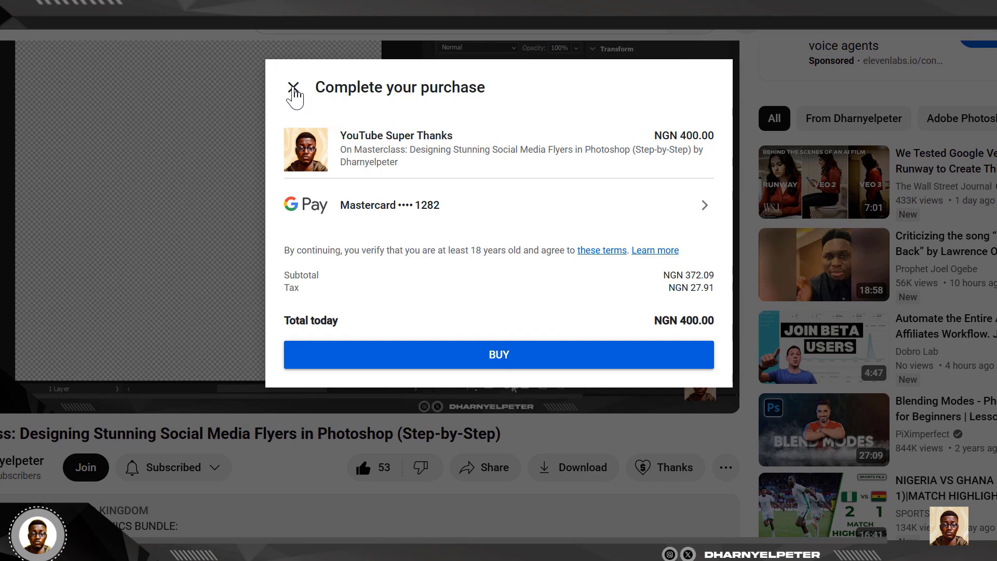
left_click(293, 89)
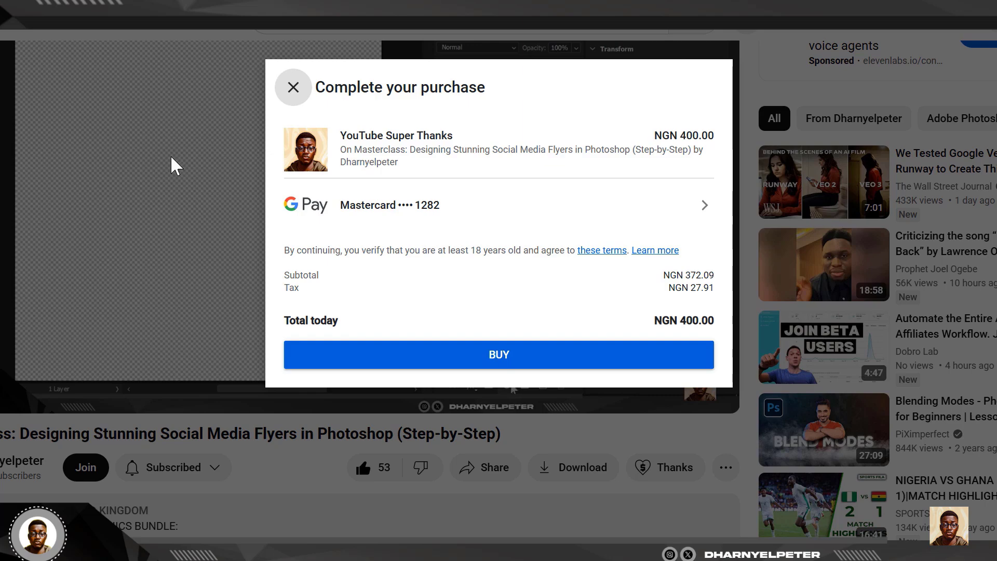
left_click(293, 87)
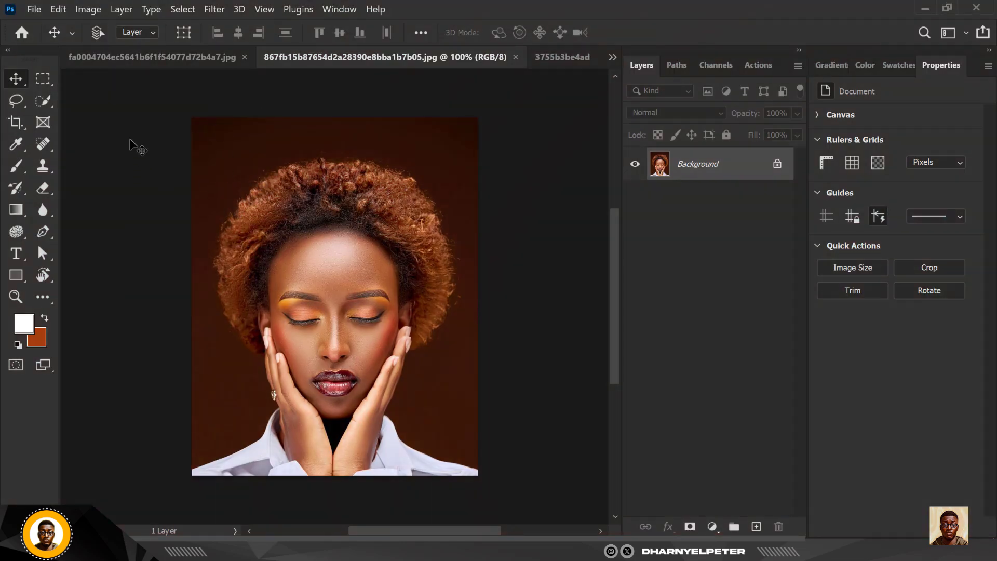
Step: Draw a loose Lasso Tool selection around the woman's hair, face, hands and shoulders in the portrait
key("ctrl+plus")
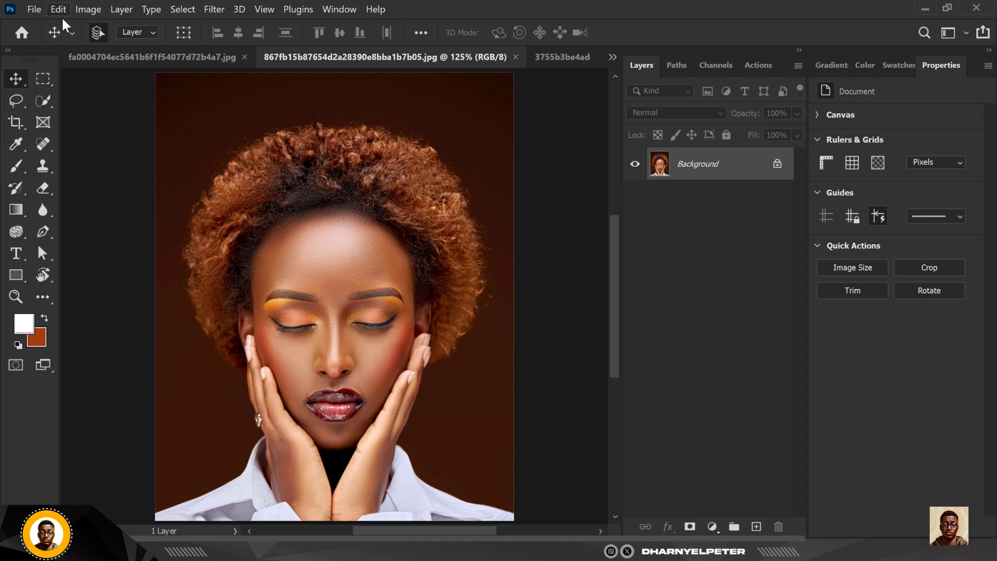
left_click(16, 101)
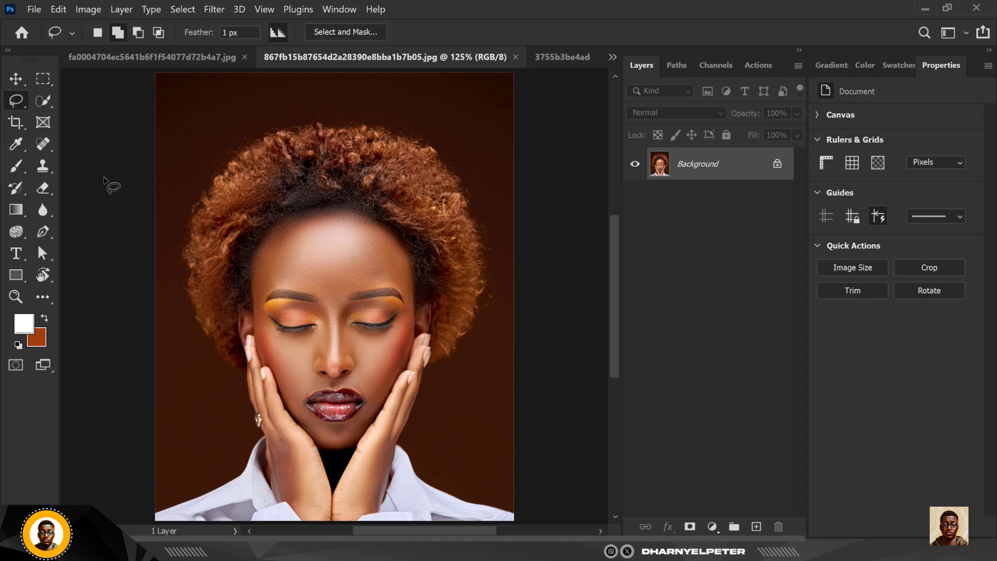
right_click(15, 104)
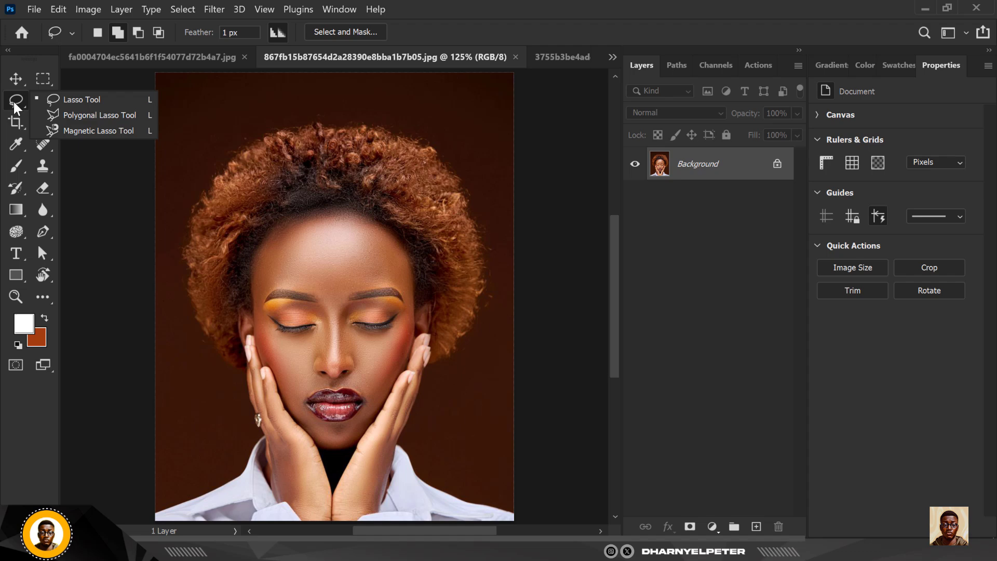
left_click(79, 101)
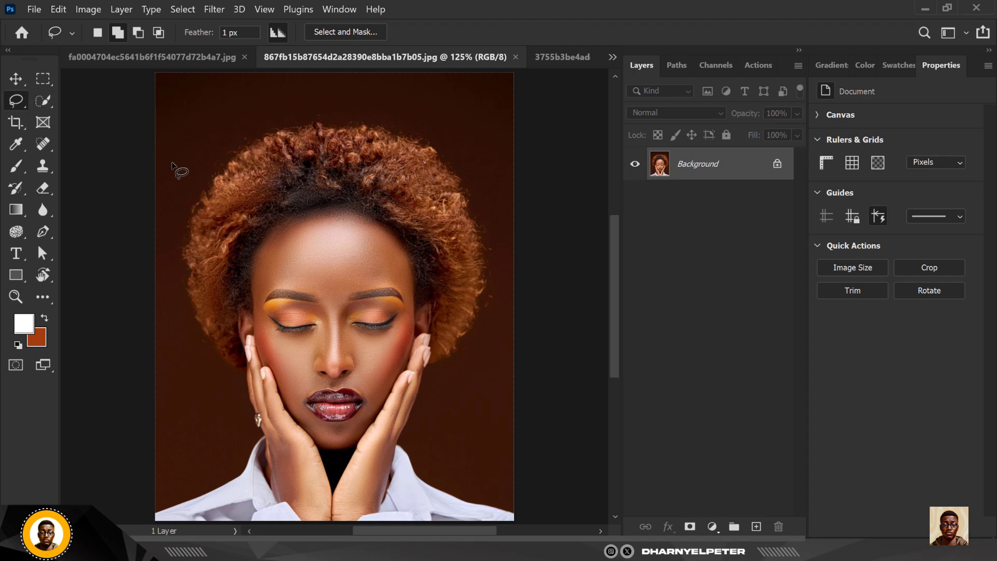
mouse_move(173, 167)
left_mouse_down()
mouse_move(286, 114)
mouse_move(420, 129)
mouse_move(456, 154)
mouse_move(487, 218)
mouse_move(496, 301)
mouse_move(429, 407)
mouse_move(422, 452)
mouse_move(497, 492)
mouse_move(517, 521)
left_mouse_up()
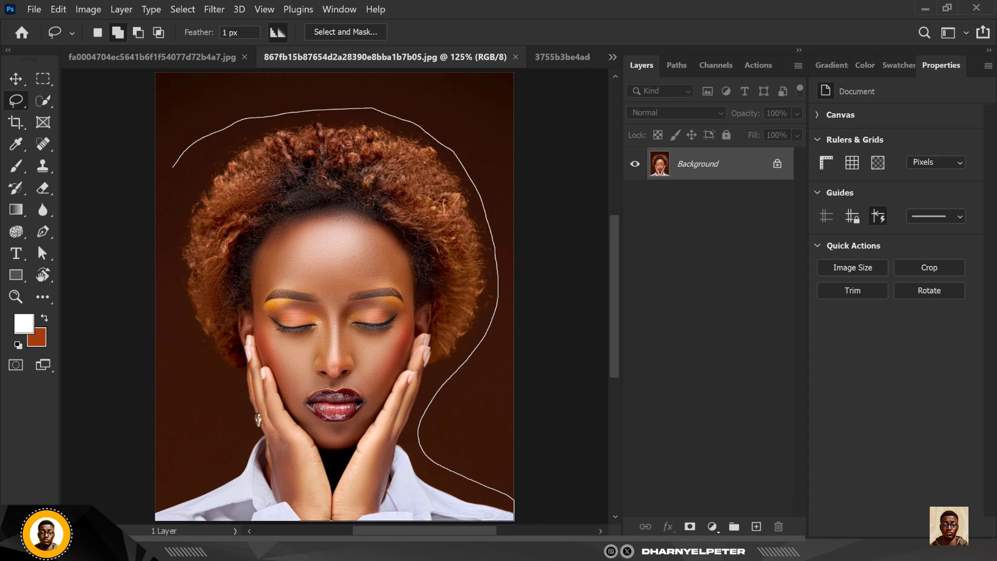
mouse_move(152, 530)
left_mouse_down()
mouse_move(213, 465)
mouse_move(216, 401)
mouse_move(167, 287)
mouse_move(173, 167)
left_mouse_up()
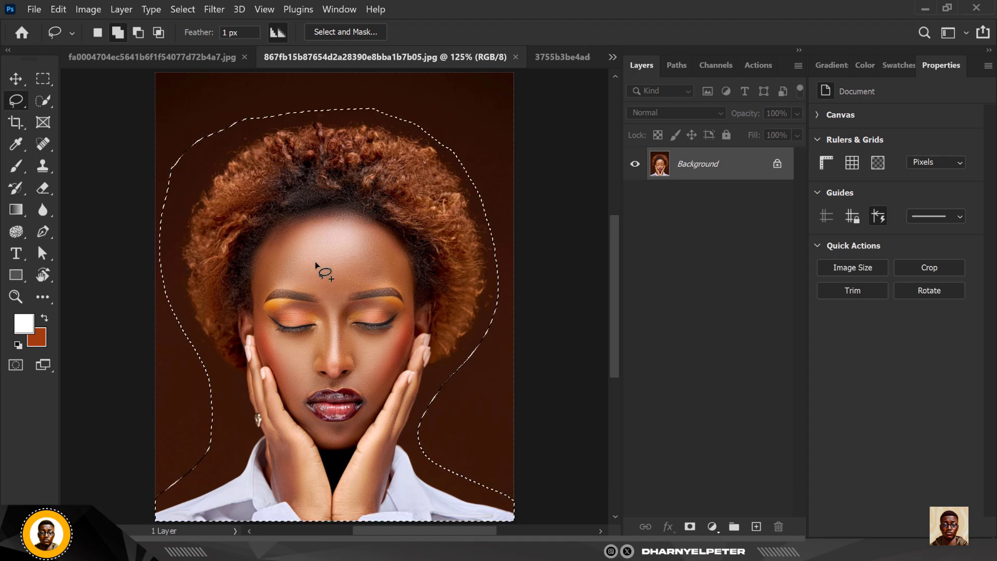
Step: Open the selection in Select and Mask and replace it with an automatic Select Subject selection of the woman
left_click(343, 32)
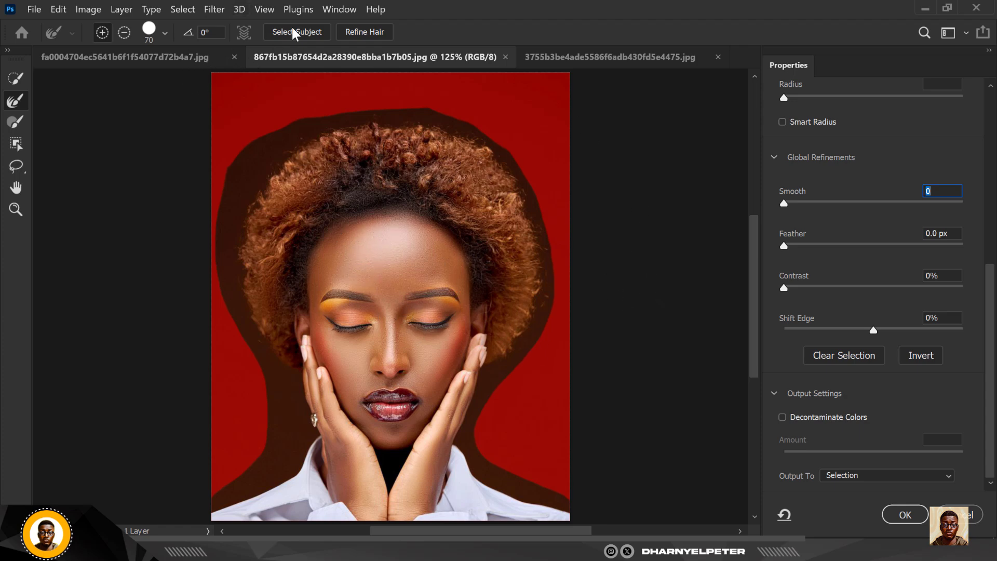
left_click(304, 31)
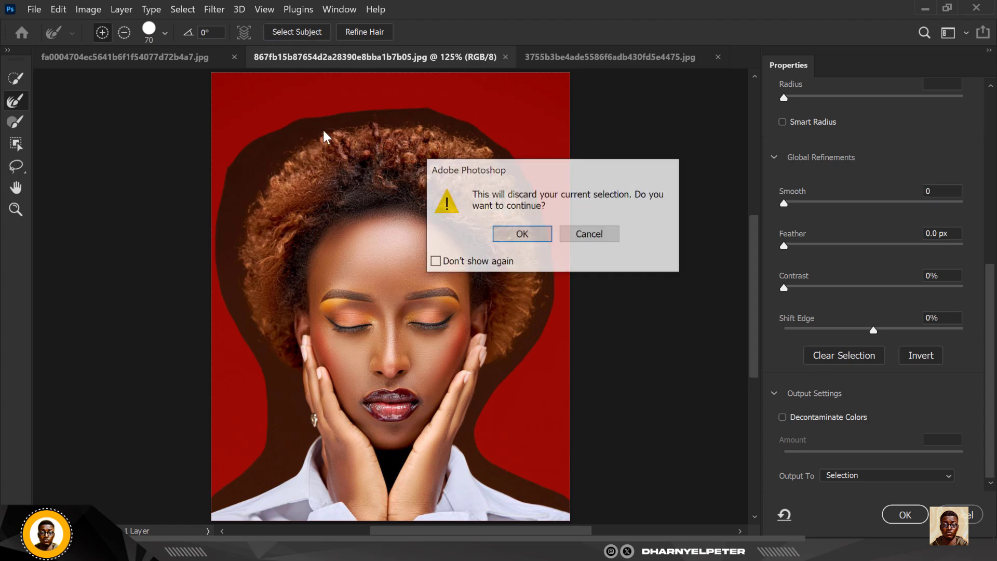
left_click(525, 237)
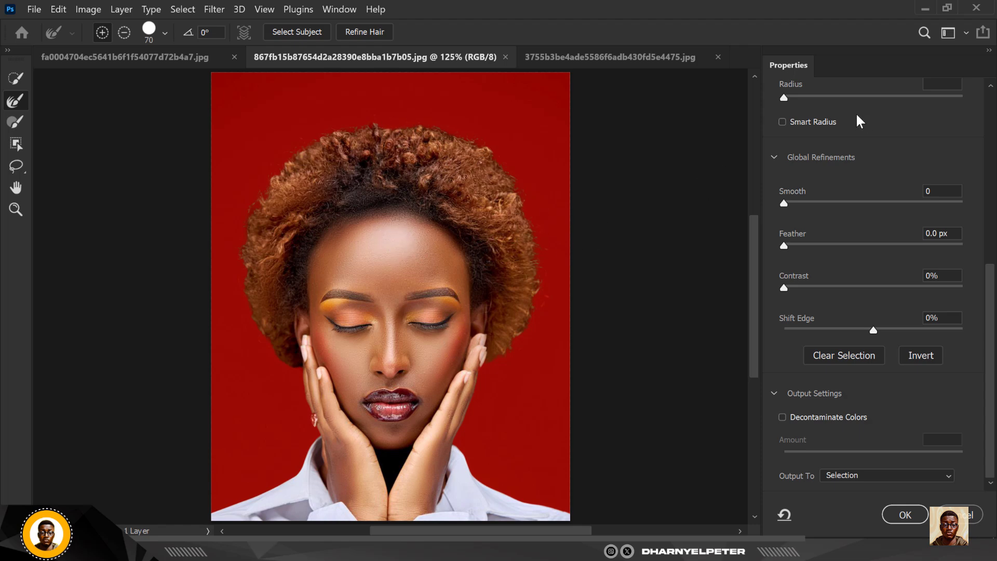
Step: Look through the view modes, keep Overlay, and apply Refine Hair to the woman's selection
left_click_drag(991, 340, 953, 152)
left_click(839, 135)
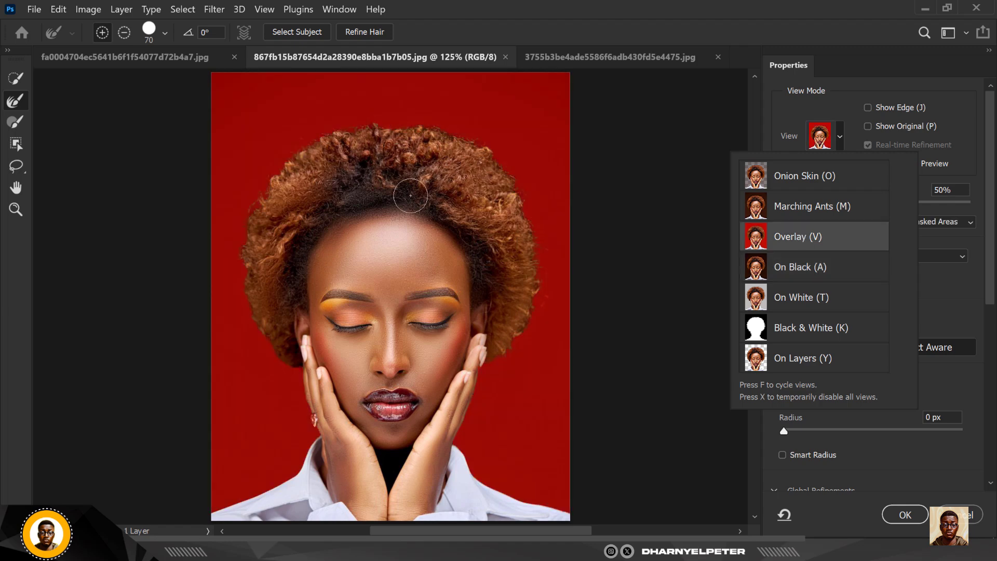
left_click(783, 114)
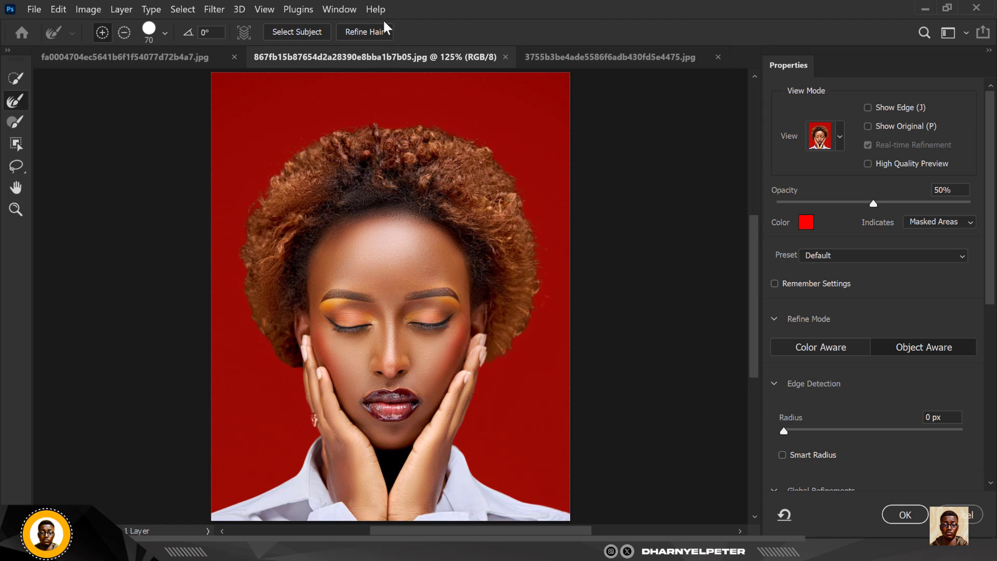
left_click(375, 32)
Step: Enable Decontaminate Colors in the output settings and set its amount to 56%
scroll(964, 390, "down", 5)
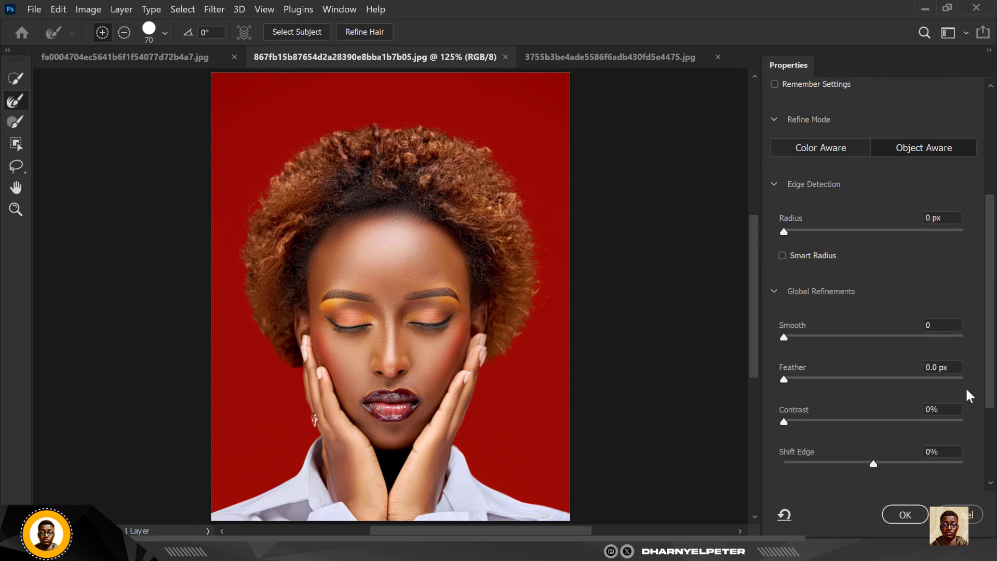
scroll(967, 390, "down", 2)
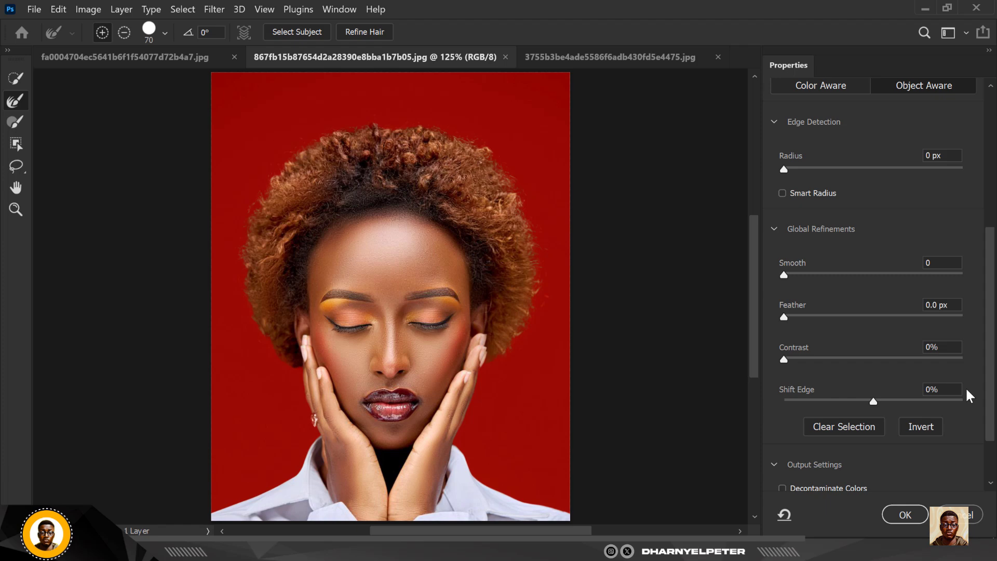
scroll(967, 390, "up", 8)
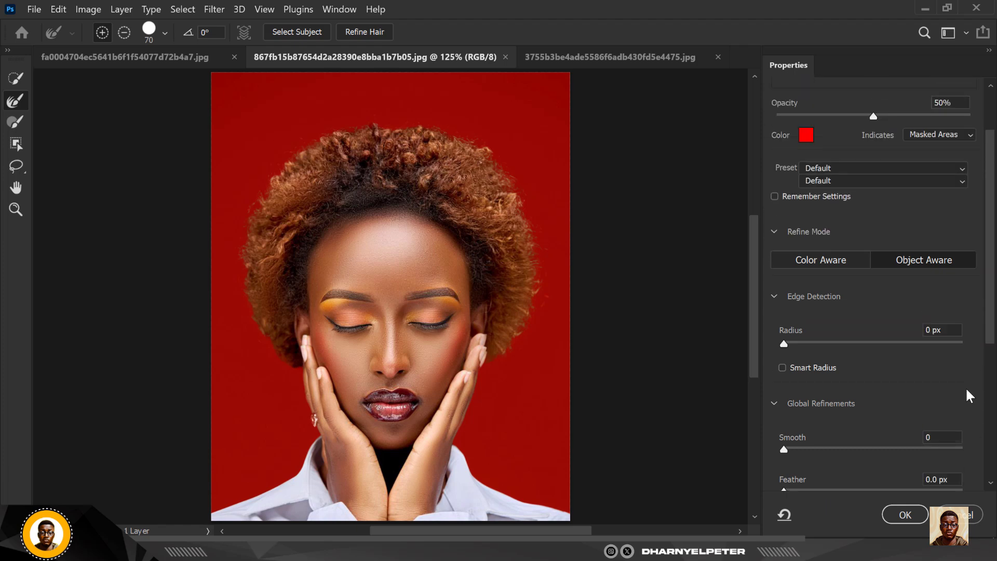
scroll(967, 391, "up", 3)
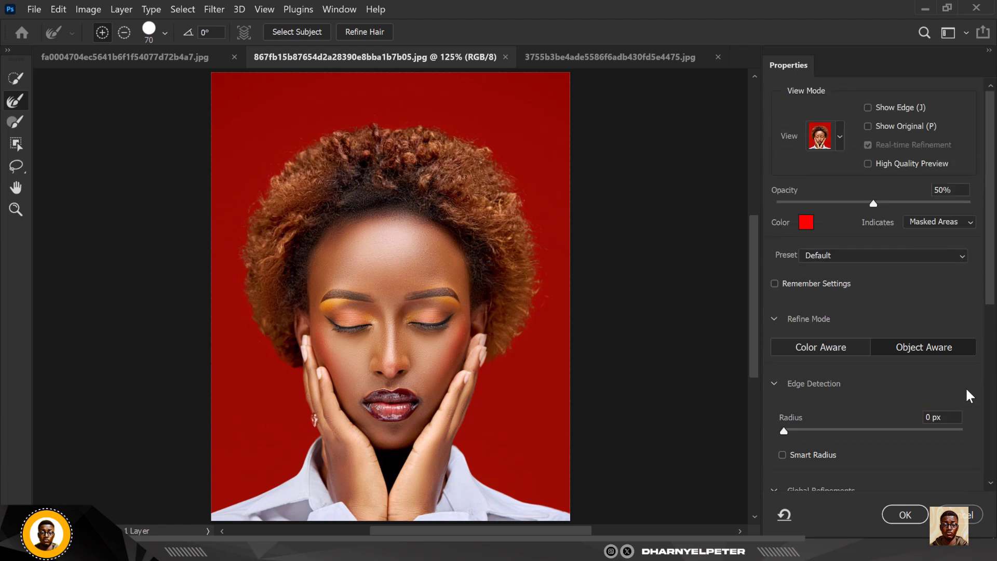
scroll(967, 391, "down", 9)
scroll(967, 395, "down", 2)
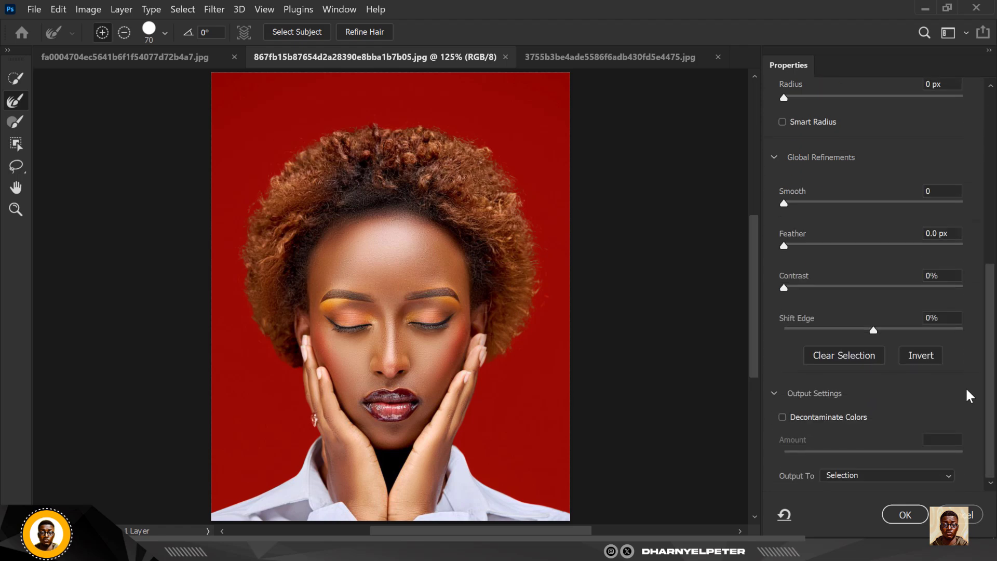
left_click(784, 414)
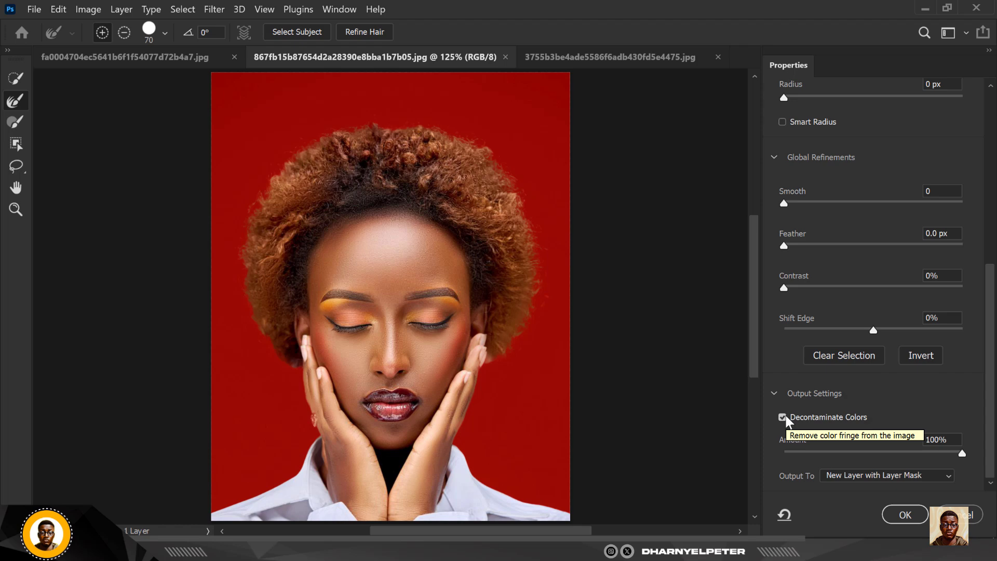
left_click(785, 416)
left_click(783, 417)
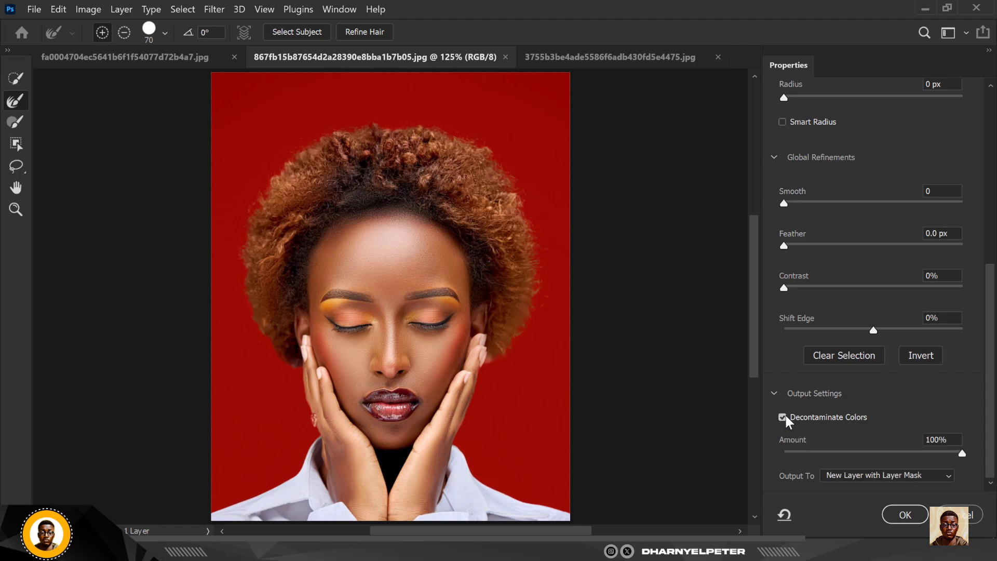
left_click(784, 416)
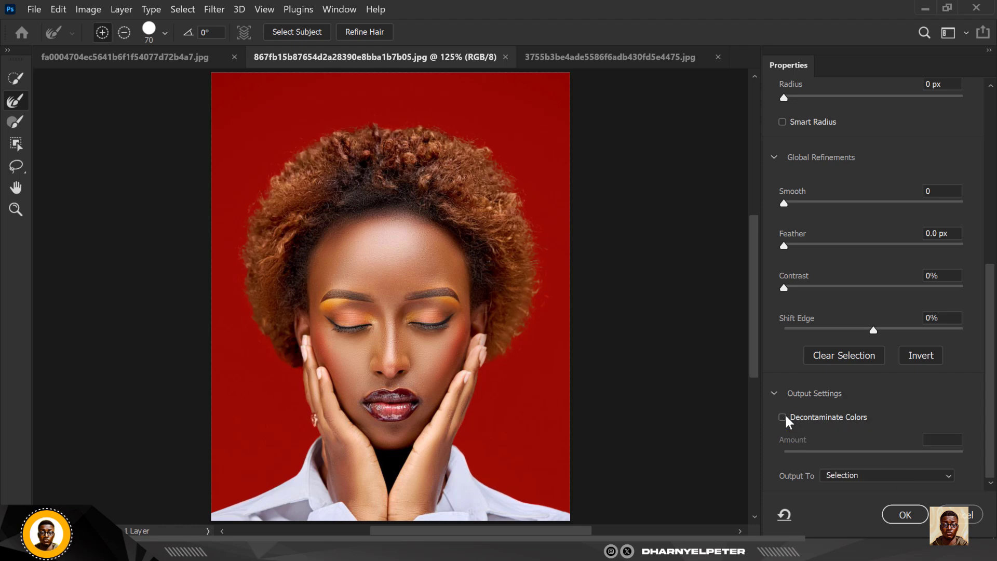
left_click(784, 415)
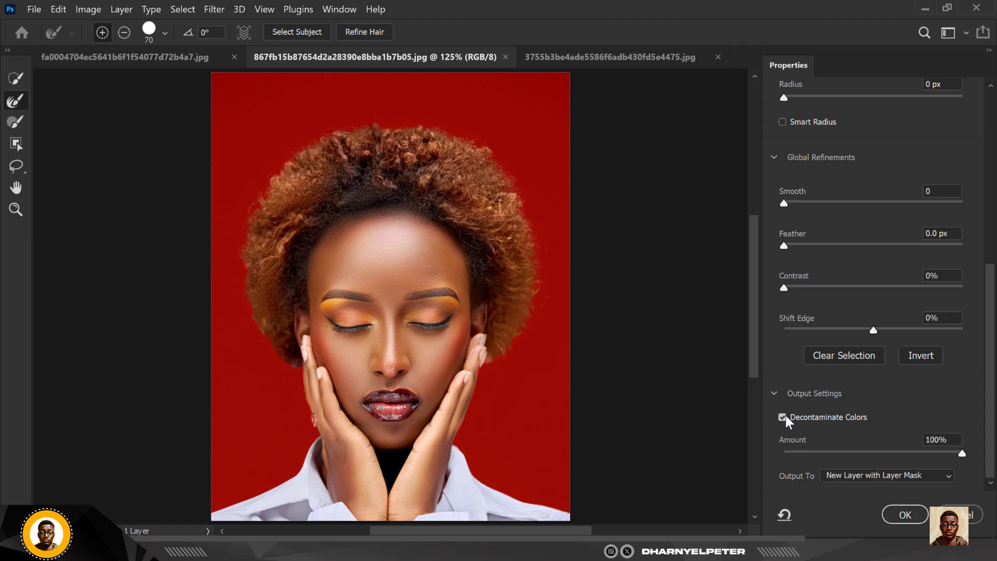
left_click(885, 453)
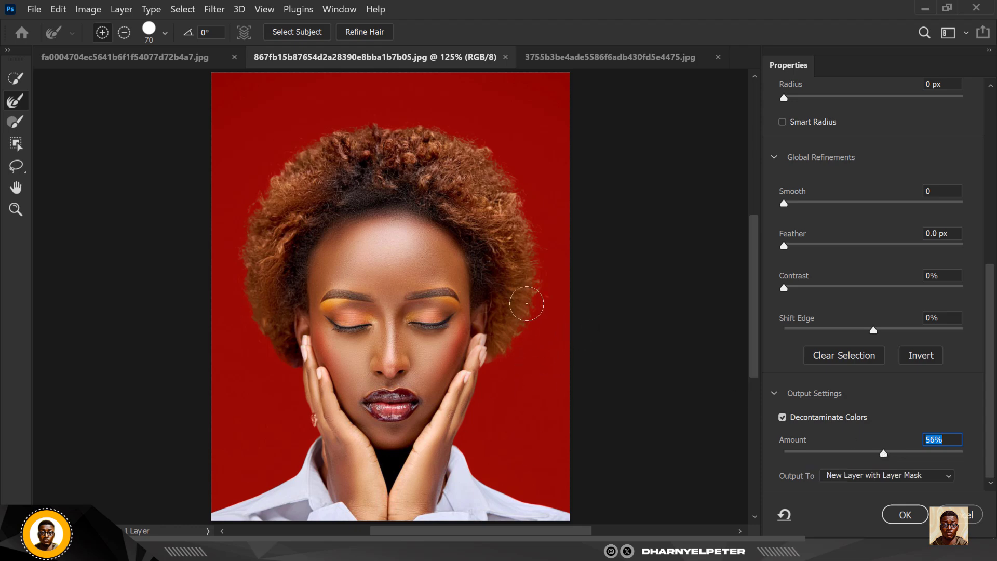
Step: Output the refined selection as a New Layer with Layer Mask
left_click(944, 476)
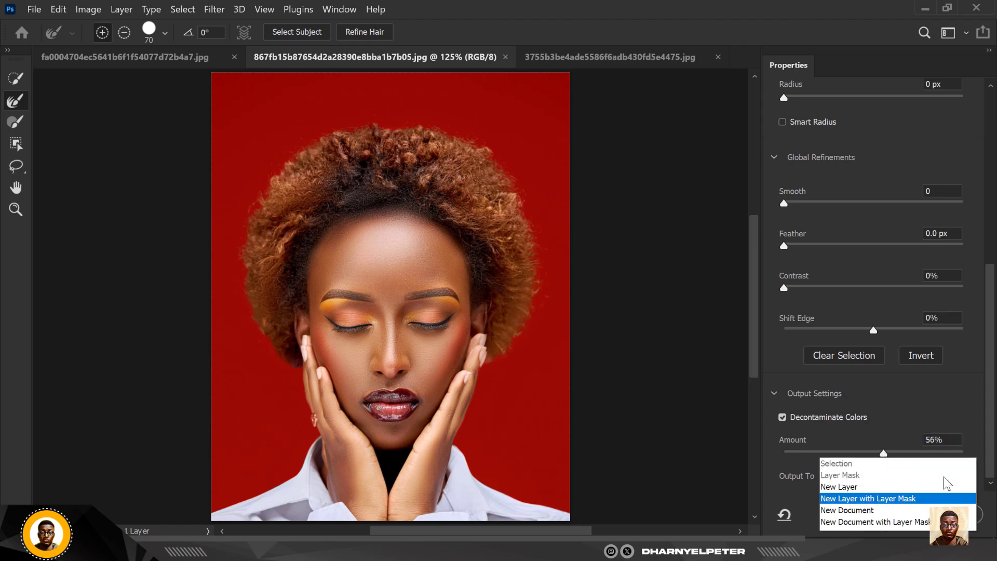
left_click(935, 497)
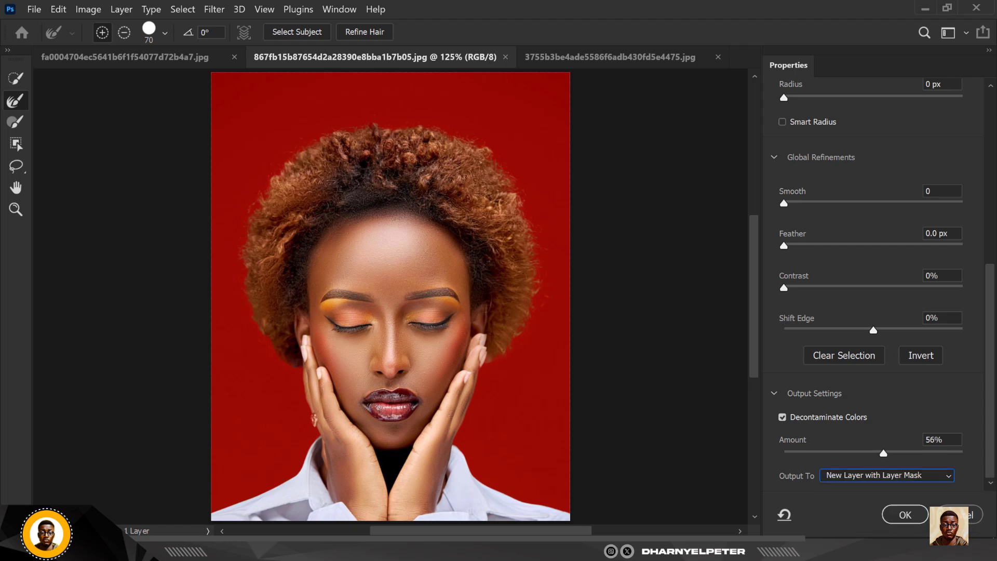
left_click(916, 515)
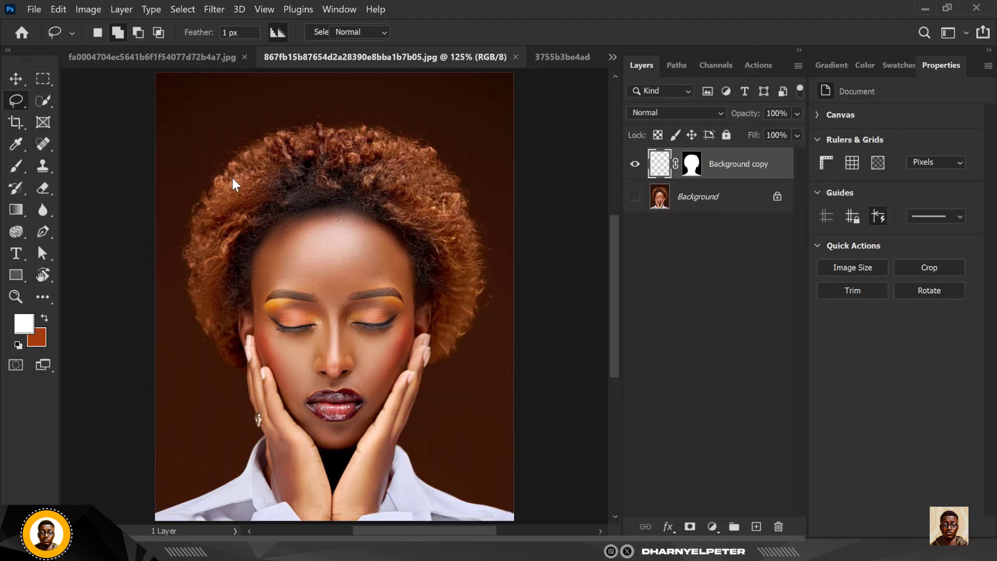
Step: Select the original Background layer beneath the masked cutout of the woman
scroll(263, 211, "down", 2, "alt")
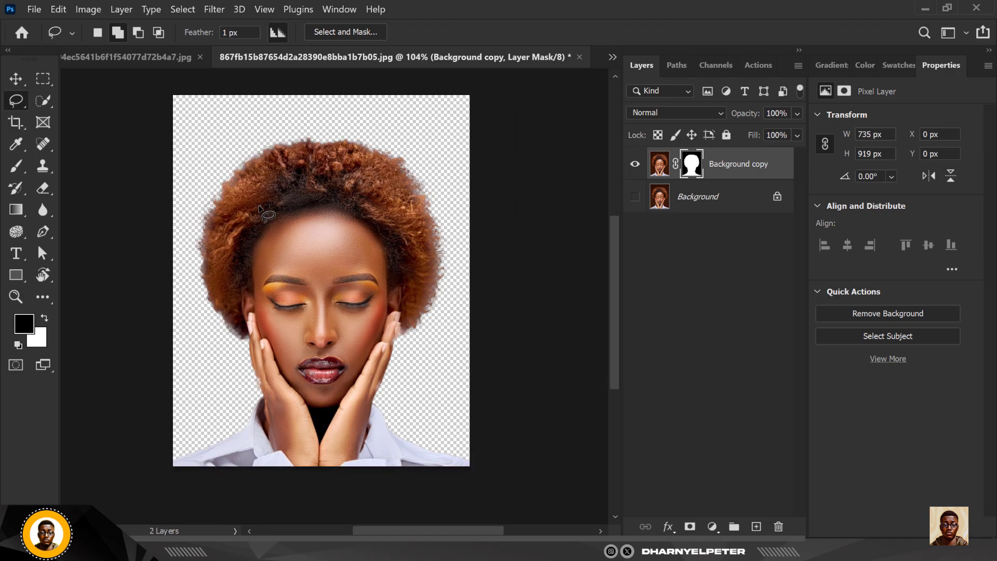
left_click(726, 203)
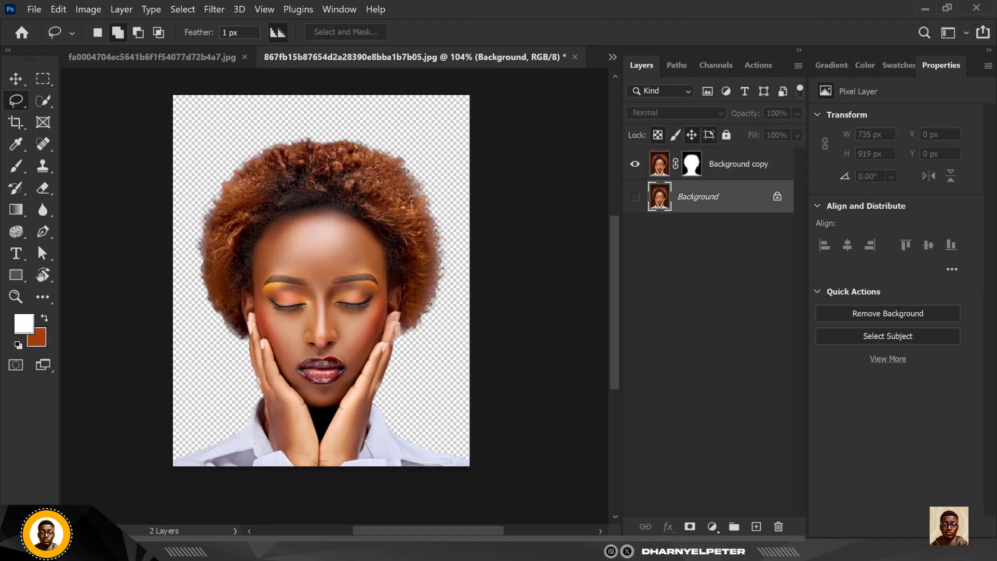
left_click(712, 527)
left_click(737, 251)
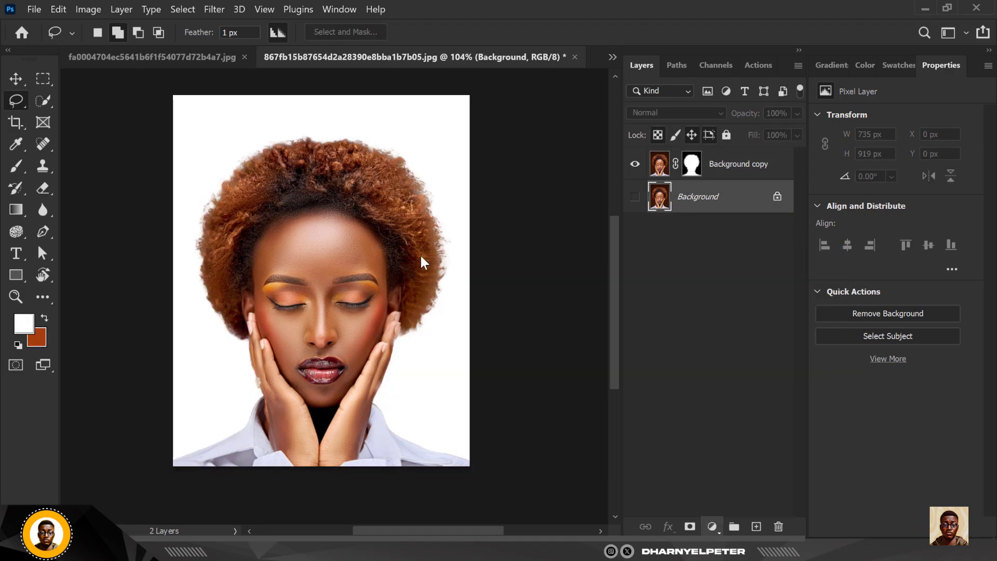
left_click_drag(407, 259, 389, 290)
left_click_drag(404, 248, 302, 221)
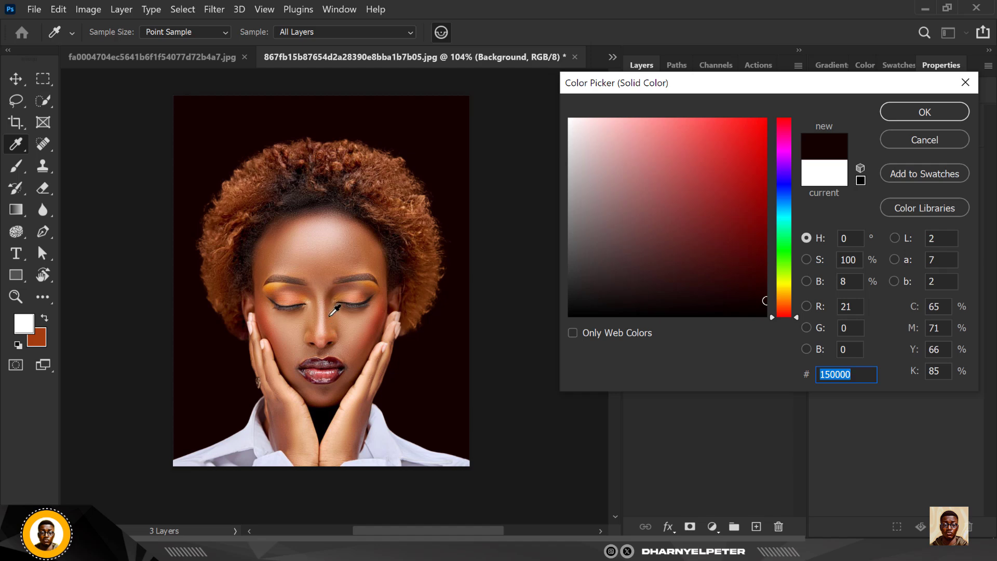
left_click(379, 283)
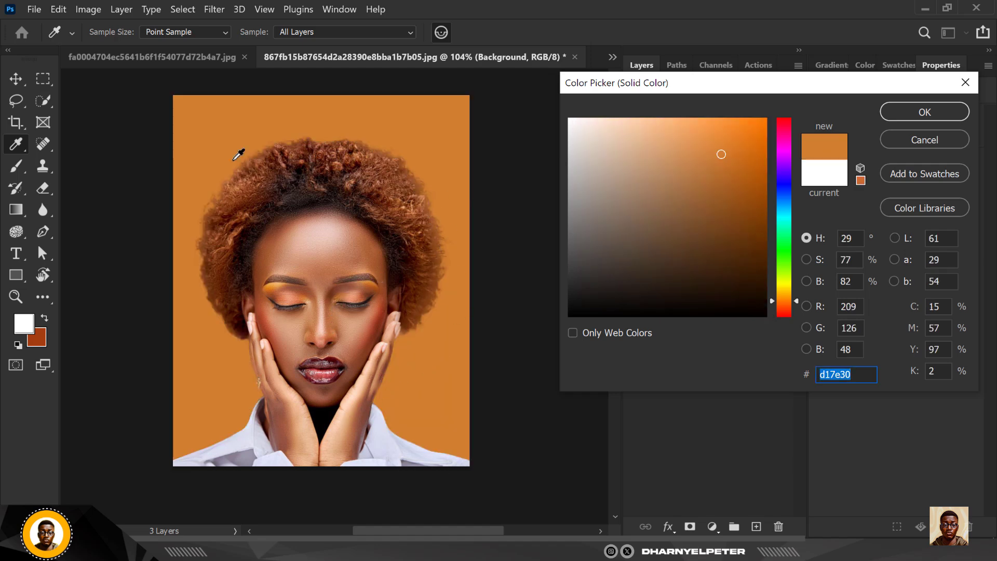
left_click_drag(246, 194, 401, 292)
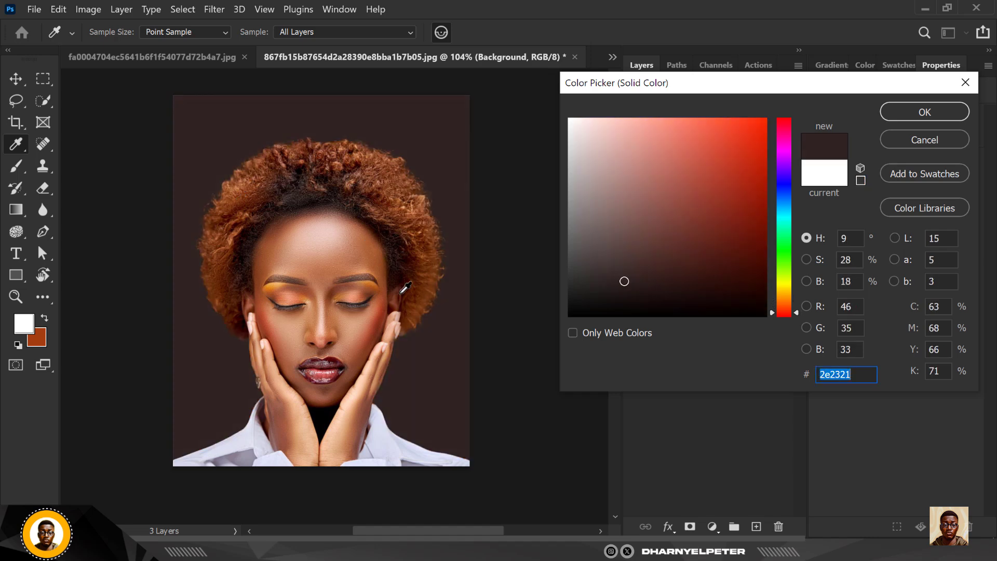
left_click(321, 202)
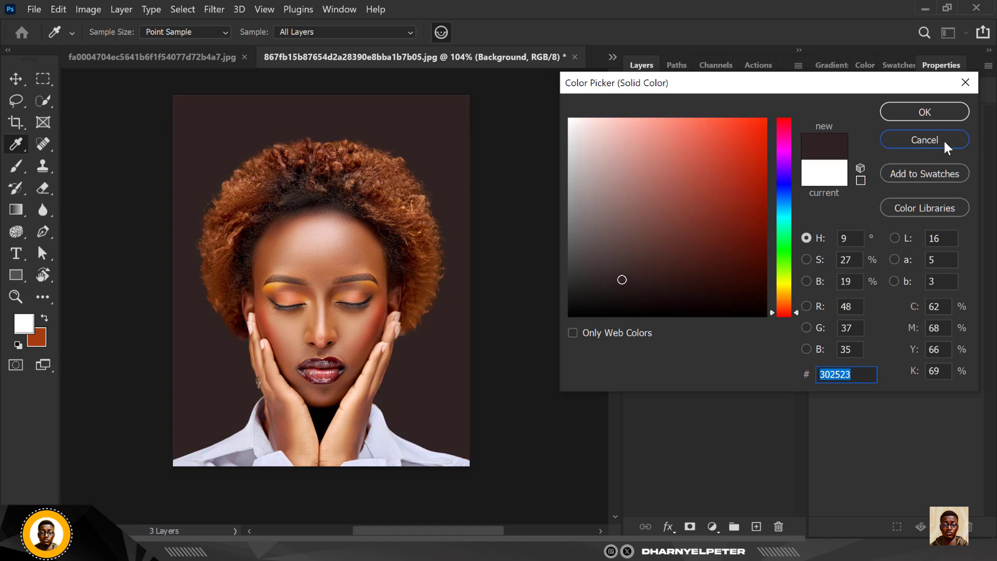
left_click(924, 112)
key("l")
key("Delete")
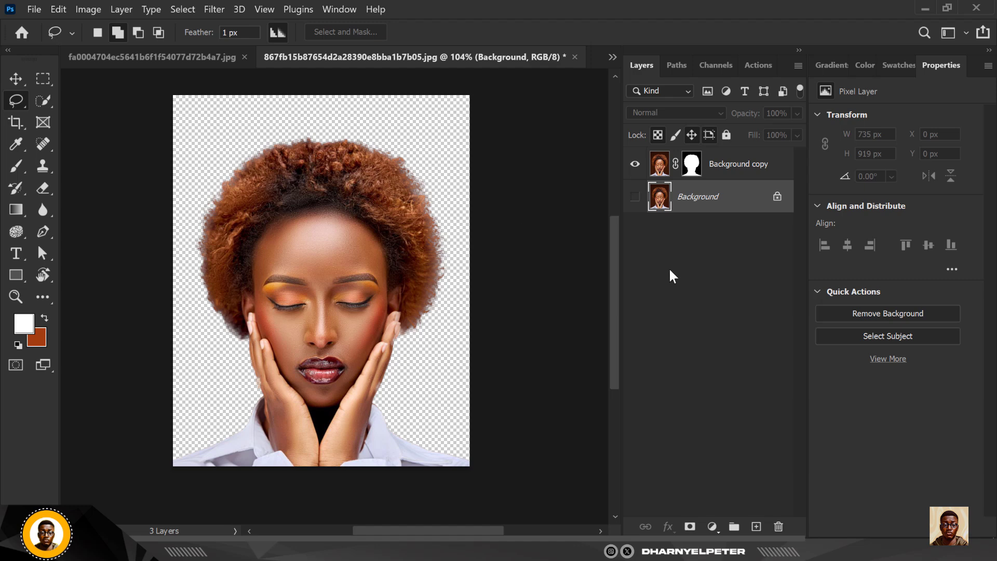
Step: Add a Solid Color fill layer between the cutout and the Background layer, trying several colours and settling on peach f9caae
left_click(712, 527)
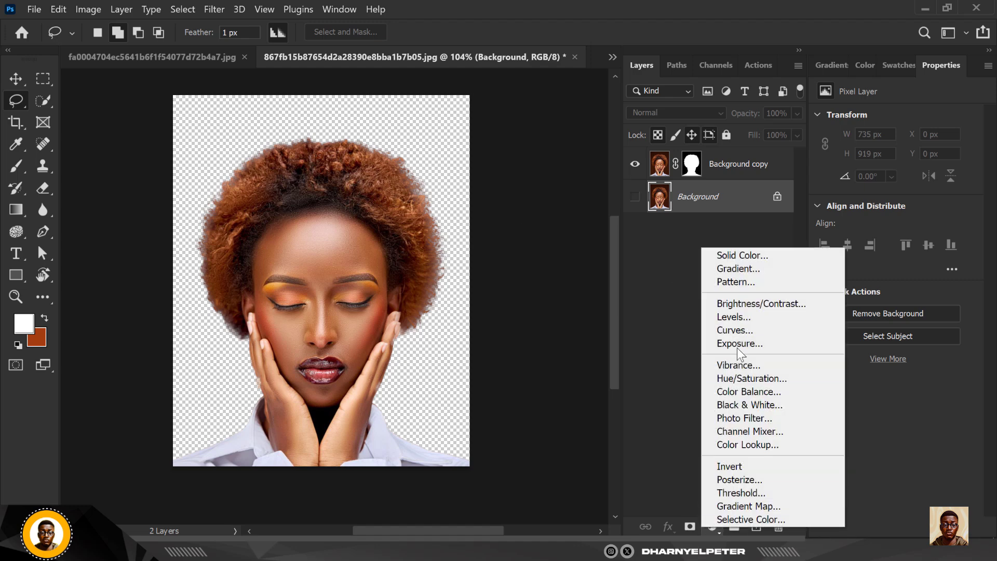
left_click(741, 256)
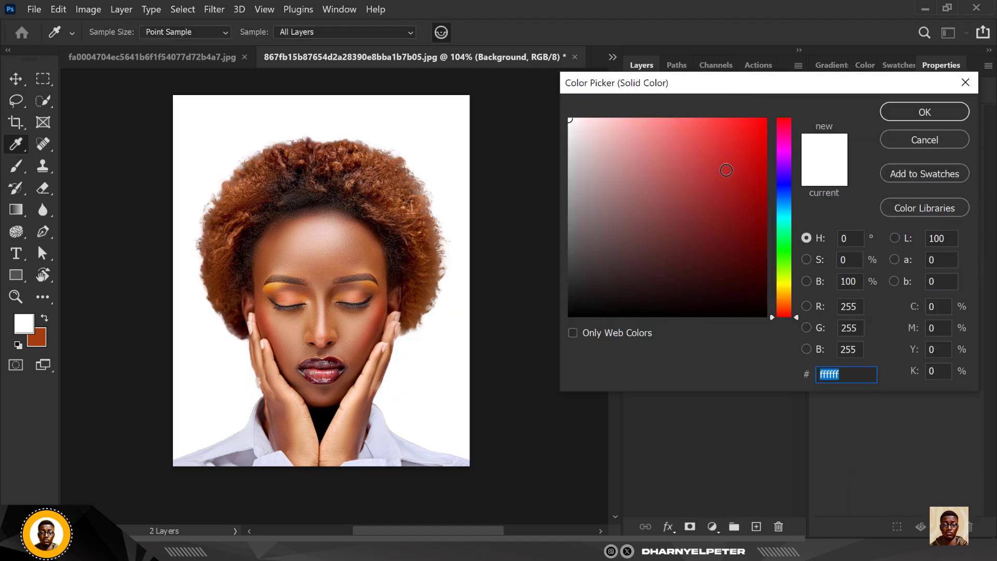
left_click(732, 165)
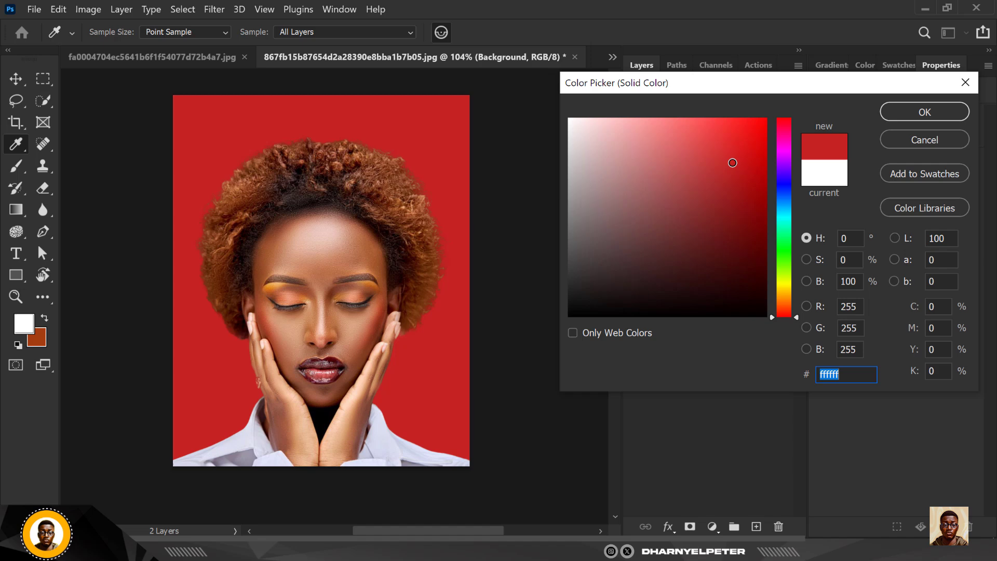
left_click(783, 211)
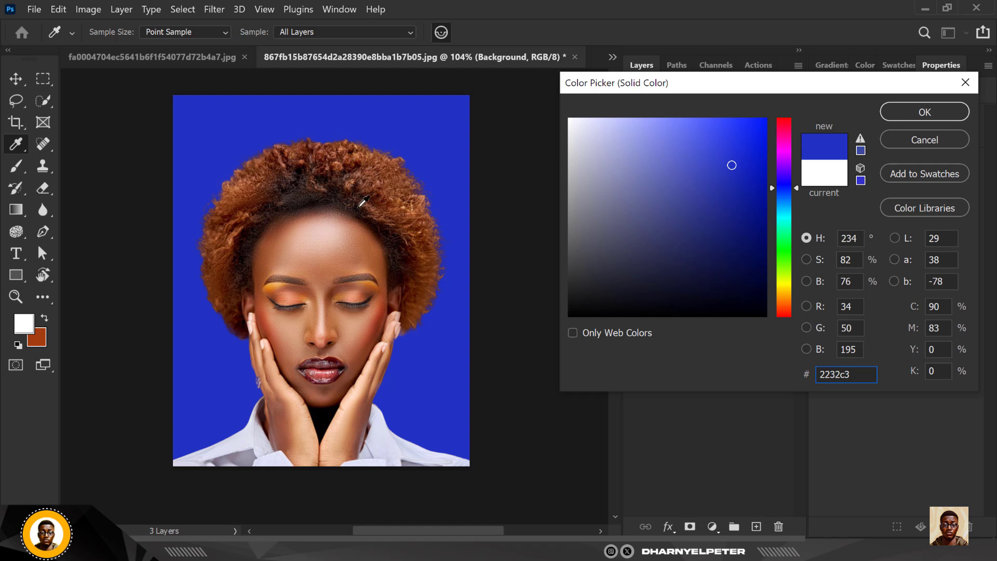
left_click(342, 204)
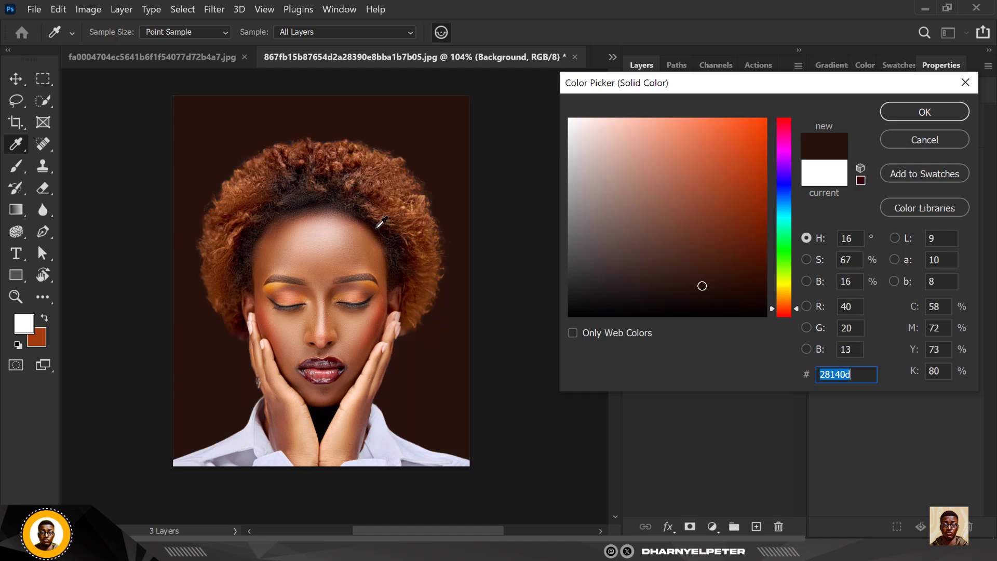
left_click(362, 390)
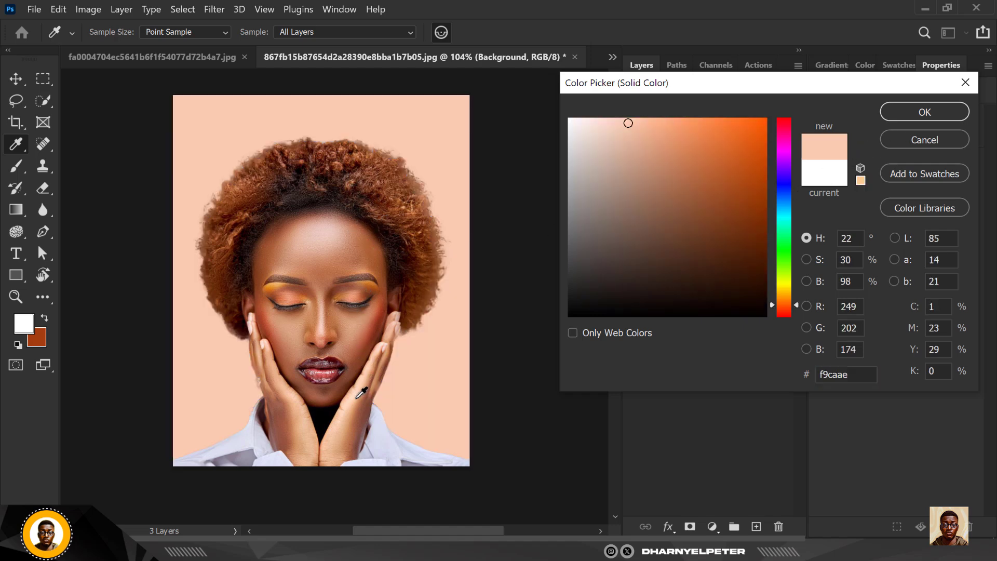
left_click(925, 112)
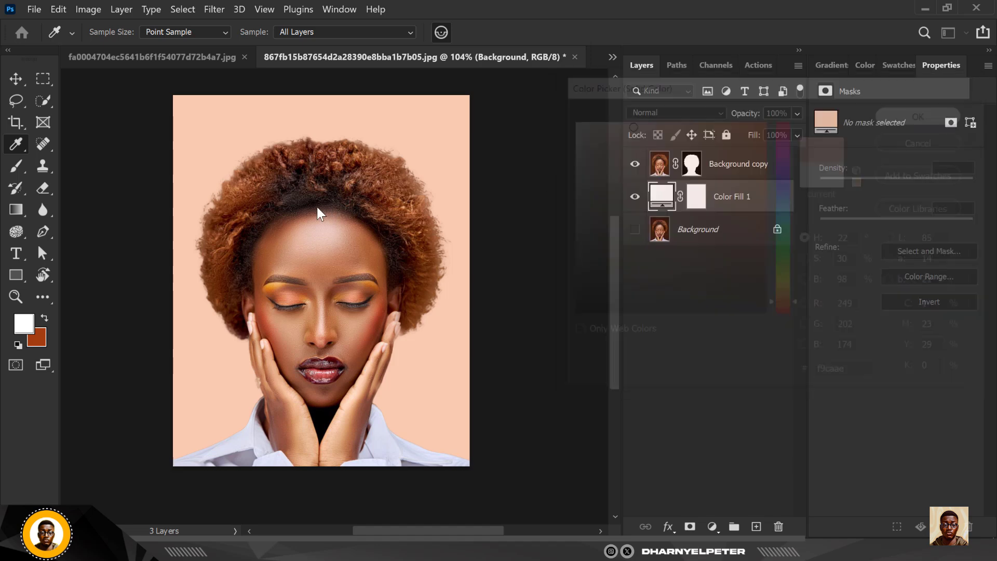
key("l")
scroll(319, 216, "down", 4)
scroll(320, 220, "up", 3)
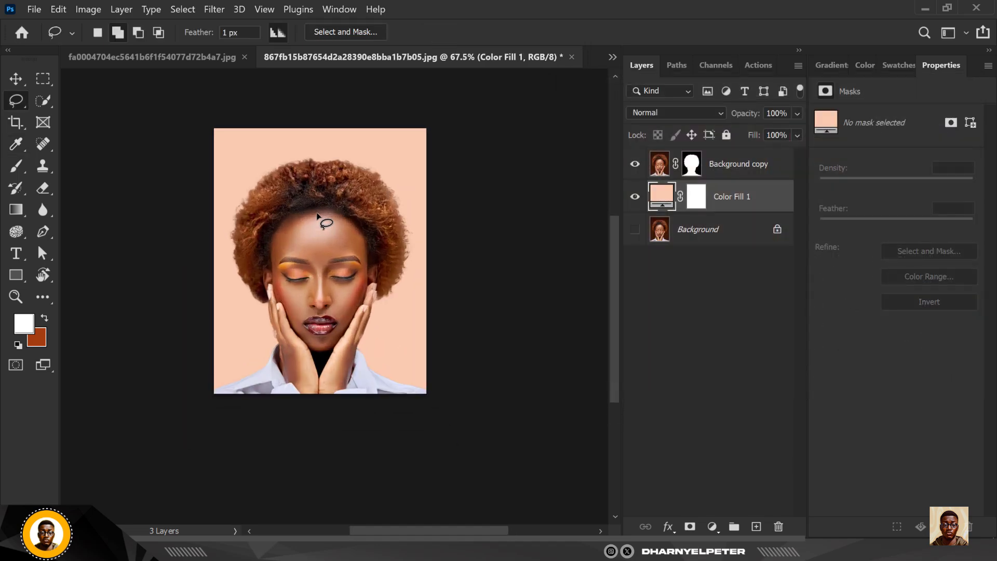
Step: Switch to the portrait of the woman in the yellow sweater and examine the edges of her curly hair against the background
left_click(150, 58)
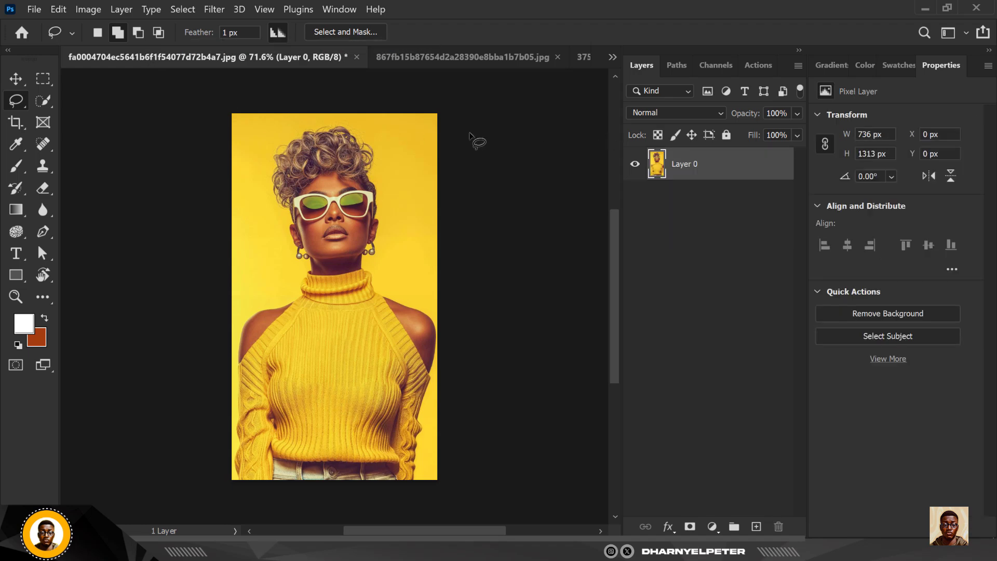
scroll(359, 176, "up", 1)
scroll(358, 179, "up", 3)
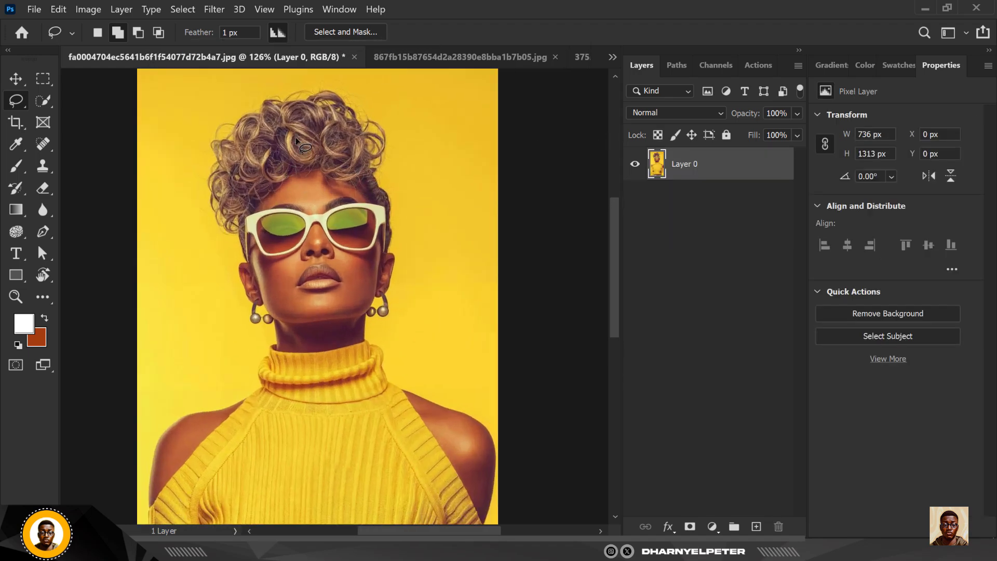
scroll(328, 134, "up", 1)
scroll(326, 133, "up", 2)
scroll(322, 140, "down", 3)
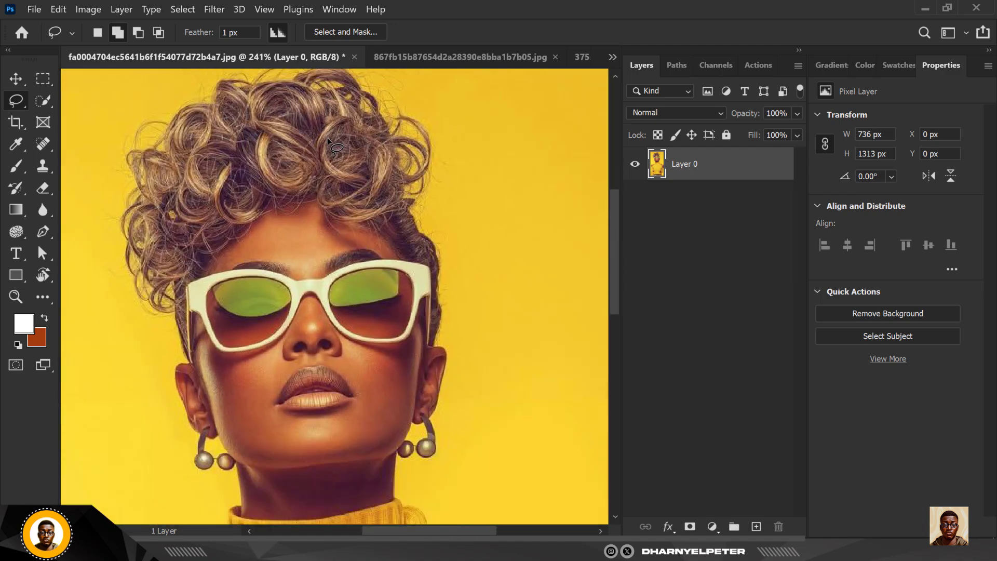
scroll(311, 119, "down", 1)
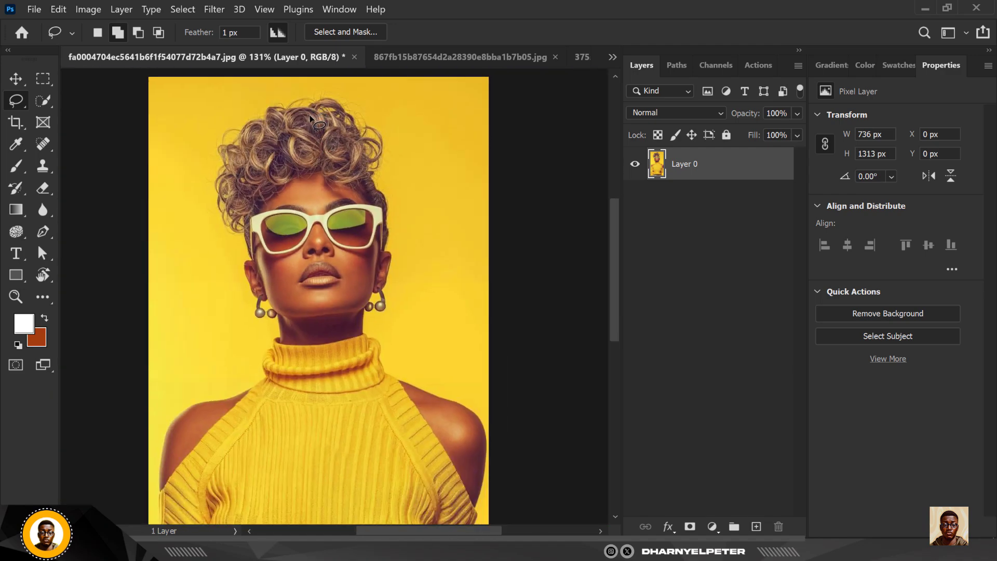
scroll(310, 118, "down", 1)
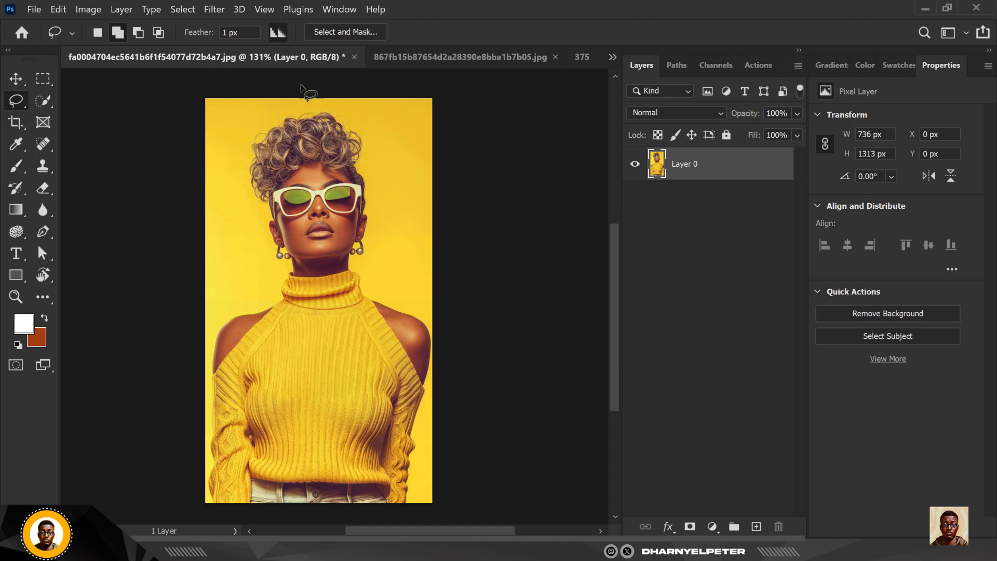
scroll(298, 107, "down", 2)
scroll(285, 97, "up", 2)
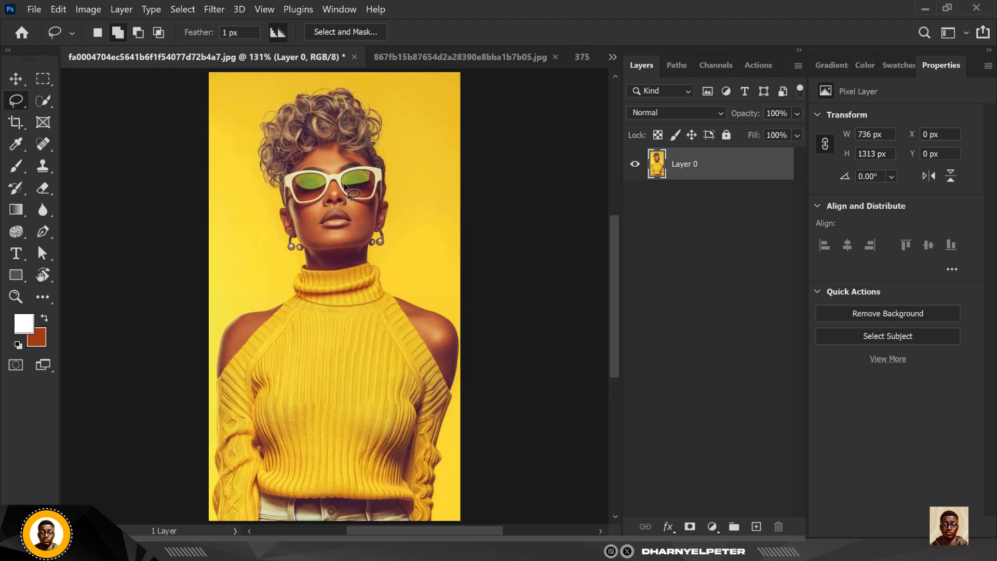
scroll(346, 186, "down", 2)
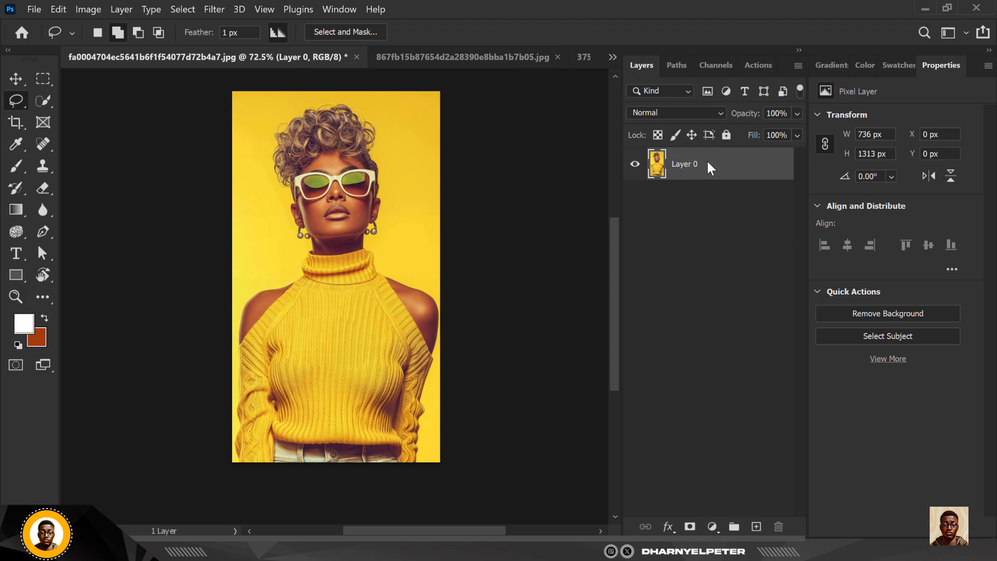
Step: Draw a loose freehand Lasso selection around the woman in the yellow sweater, from her hair to the image's lower edge
right_click(15, 100)
left_click(68, 99)
mouse_move(265, 133)
left_mouse_down()
mouse_move(306, 99)
mouse_move(346, 96)
mouse_move(381, 129)
mouse_move(395, 249)
mouse_move(400, 269)
mouse_move(441, 299)
mouse_move(446, 336)
mouse_move(426, 452)
mouse_move(409, 477)
mouse_move(300, 488)
mouse_move(226, 470)
mouse_move(217, 377)
mouse_move(226, 314)
mouse_move(235, 287)
mouse_move(273, 249)
mouse_move(266, 133)
left_mouse_up()
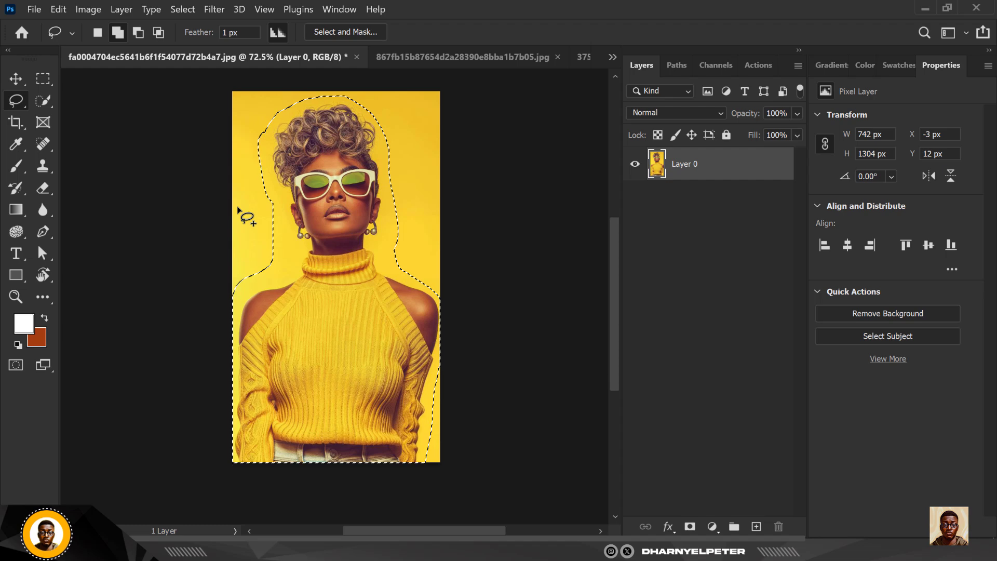
key("ctrl+0")
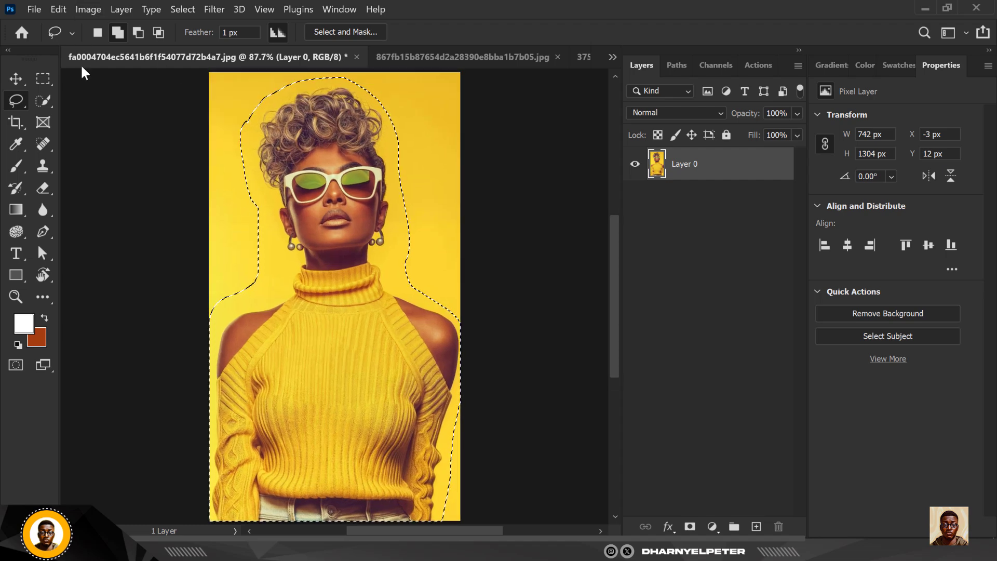
Step: Open the lasso selection in Select and Mask and replace it with Select Subject's outline of the woman in the yellow sweater
left_click(346, 33)
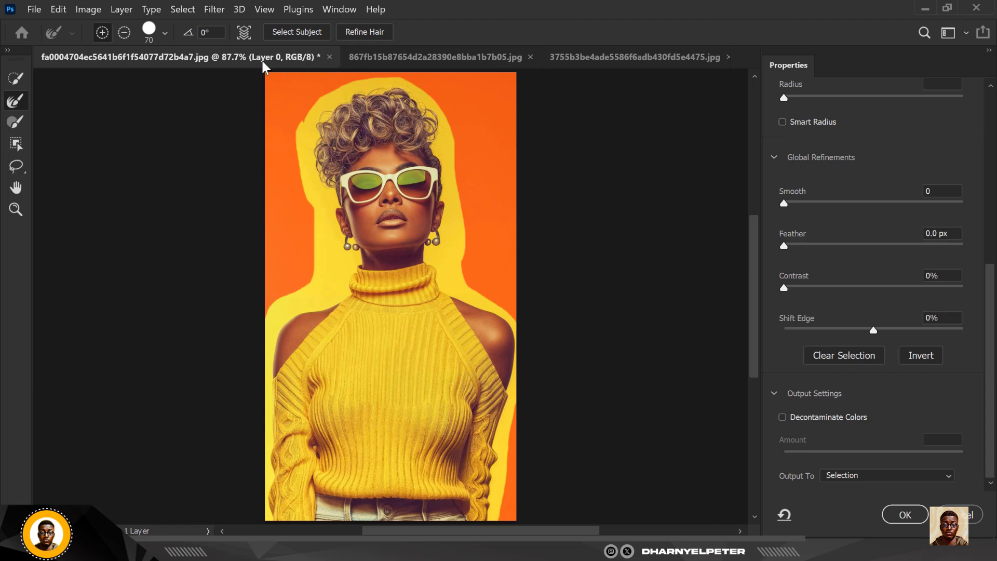
left_click(308, 30)
left_click(534, 239)
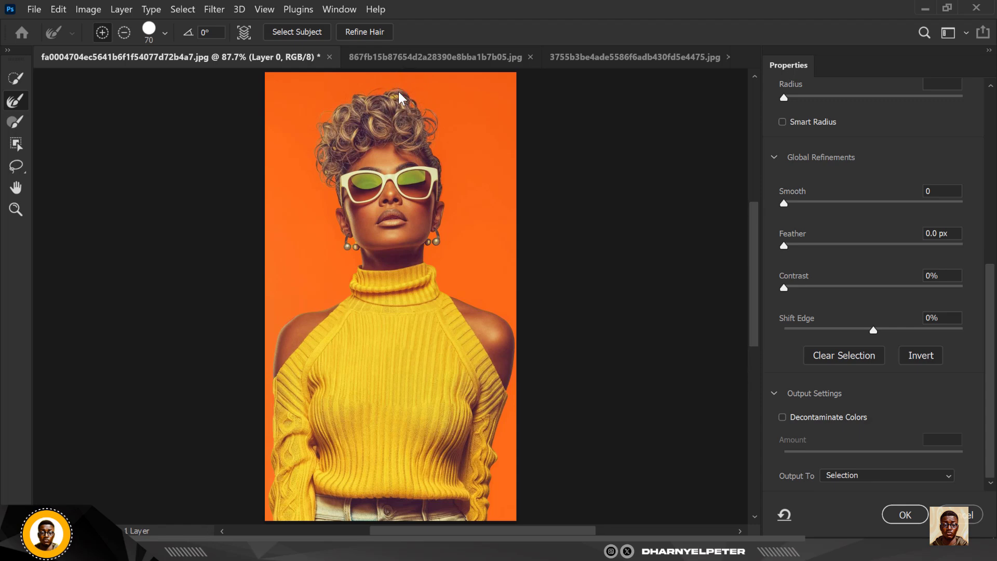
scroll(393, 73, "up", 1)
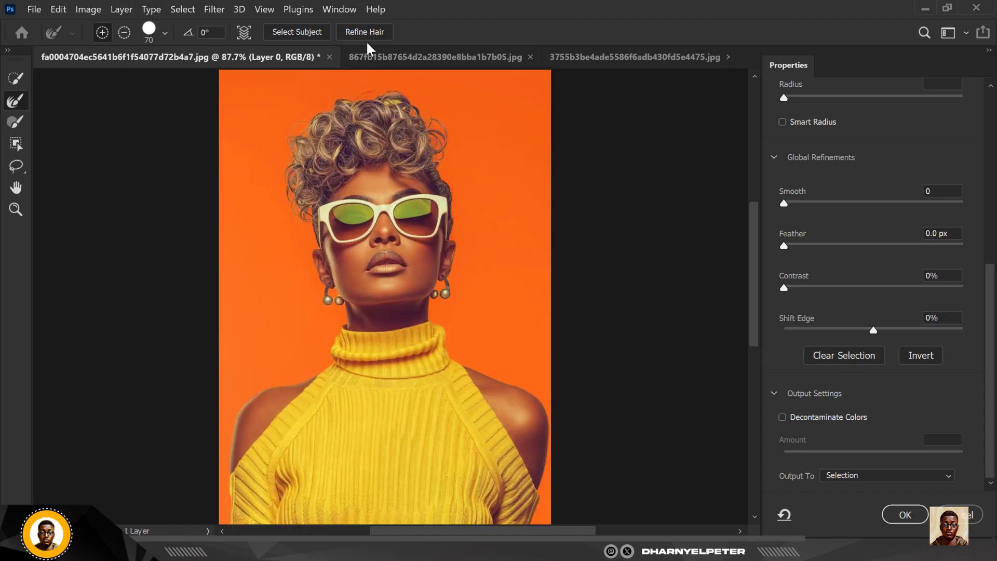
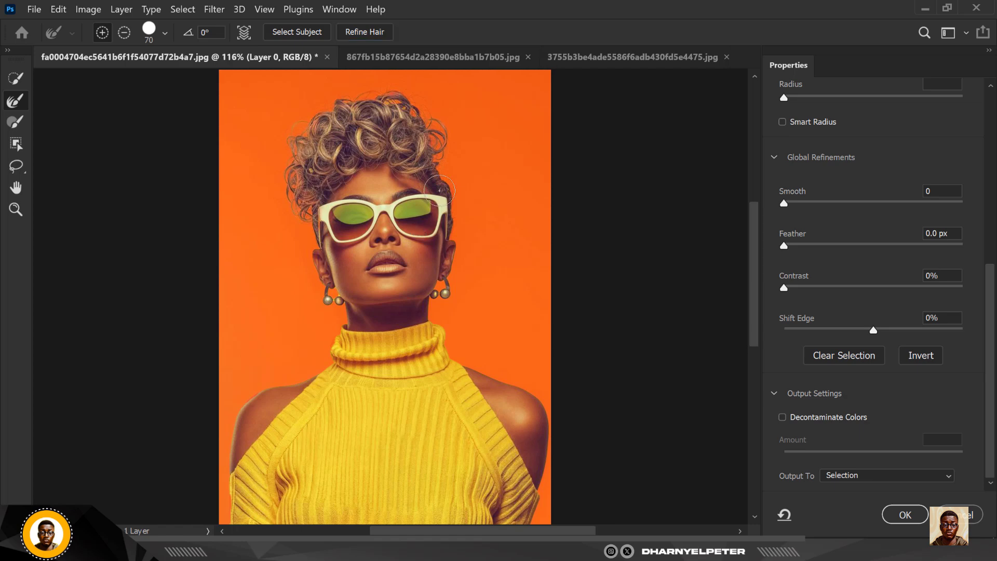
key("ctrl+0")
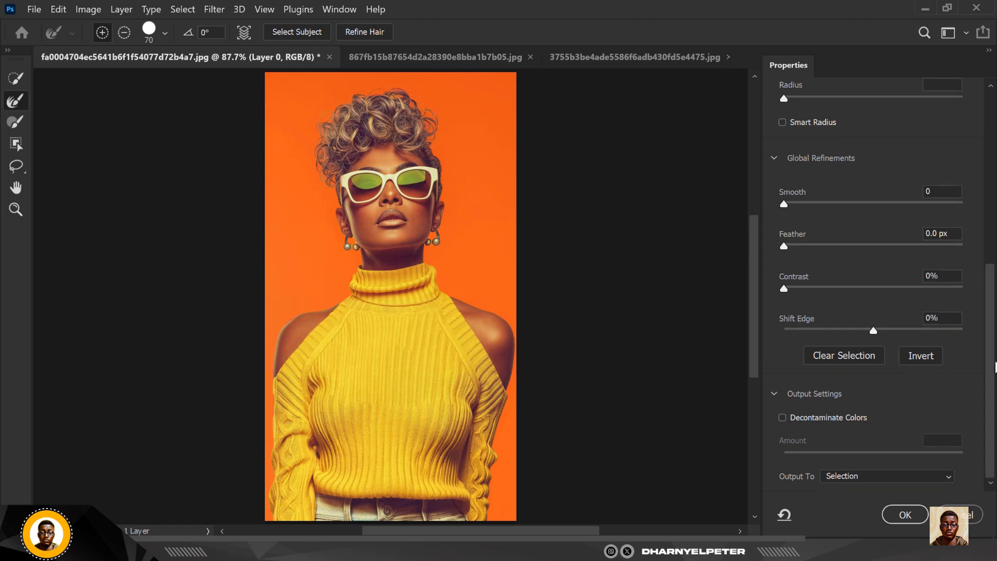
Step: Enable Decontaminate Colors with an amount of 49% and set the output to New Layer with Layer Mask
left_click(783, 418)
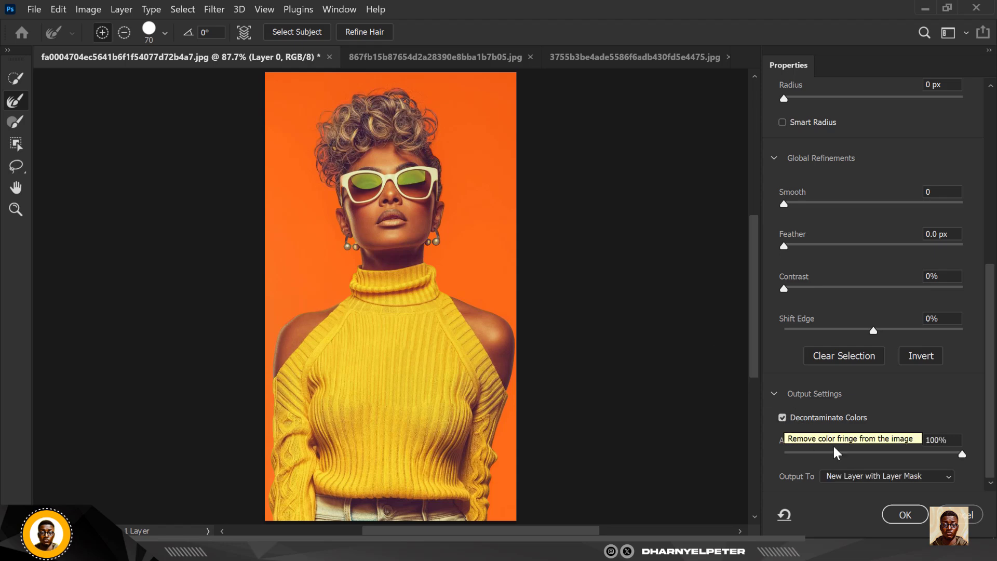
left_click(871, 452)
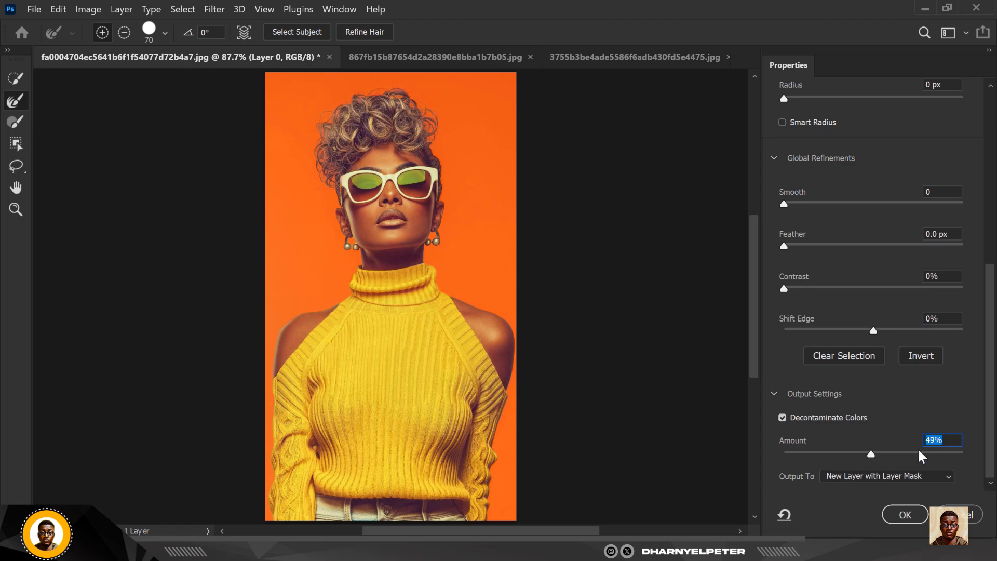
left_click(933, 472)
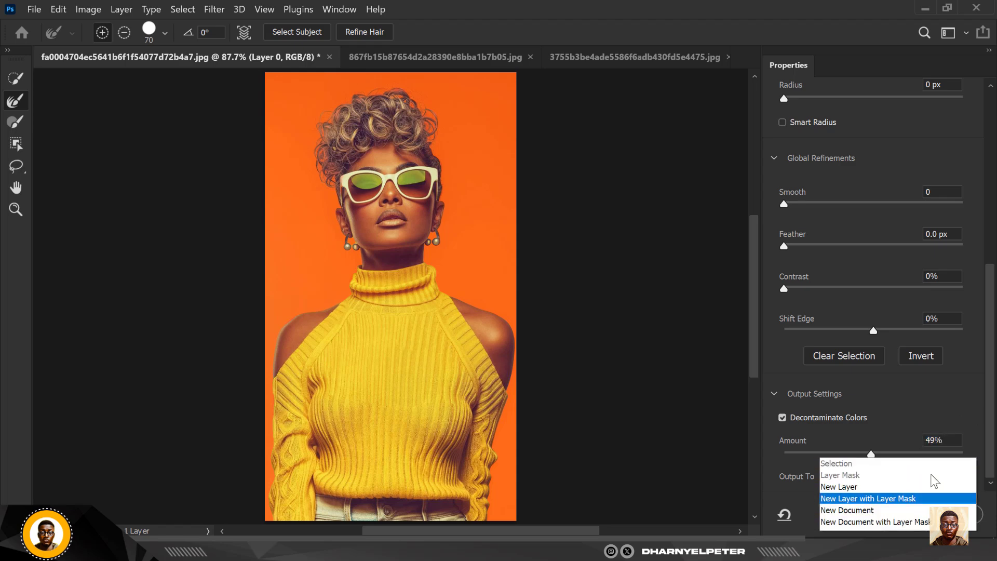
left_click(876, 496)
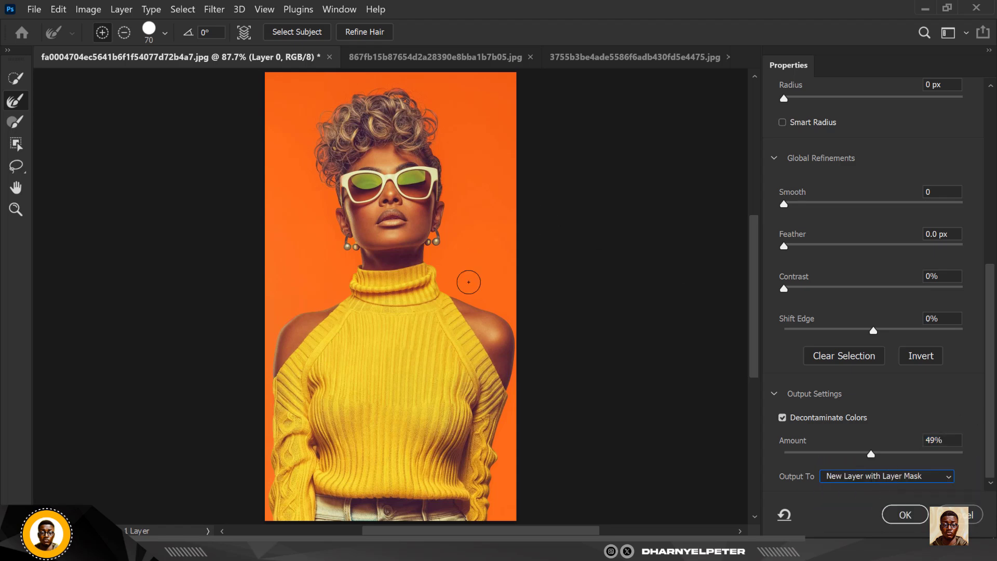
scroll(919, 192, "up", 5)
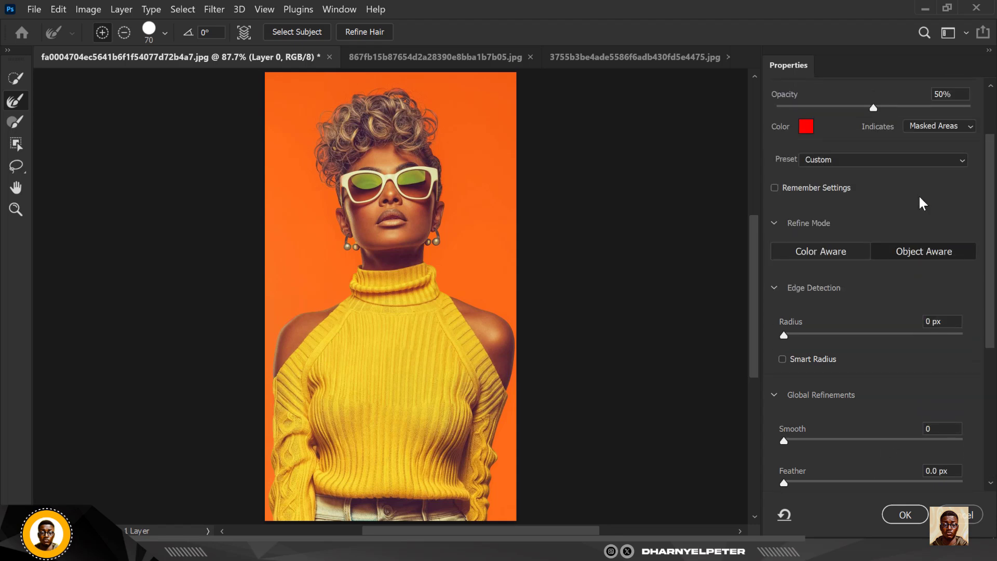
Step: Accept the Select and Mask result to output the woman in the yellow sweater as a new masked layer
scroll(920, 200, "up", 2)
key("ctrl+plus")
scroll(330, 215, "down", 2)
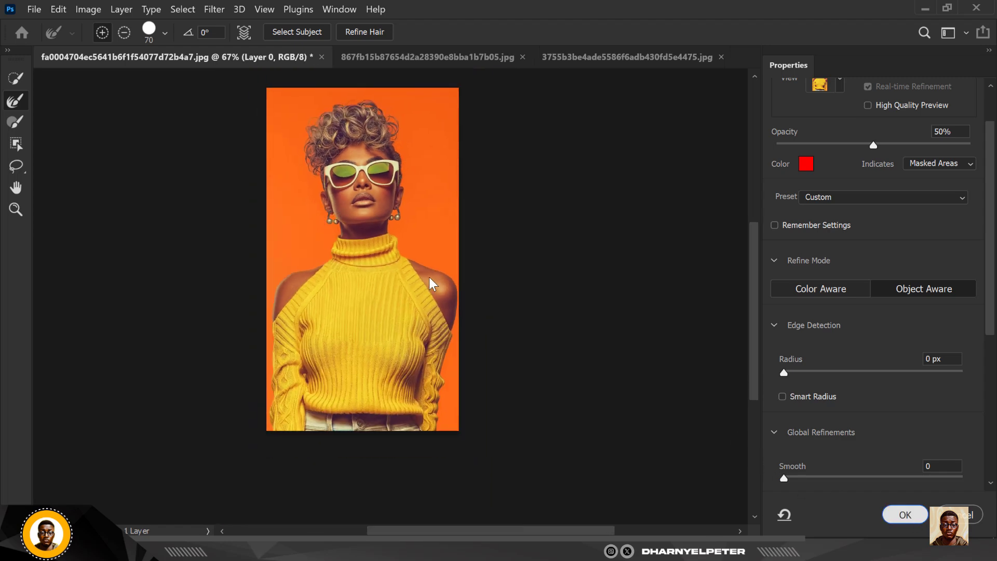
key("Return")
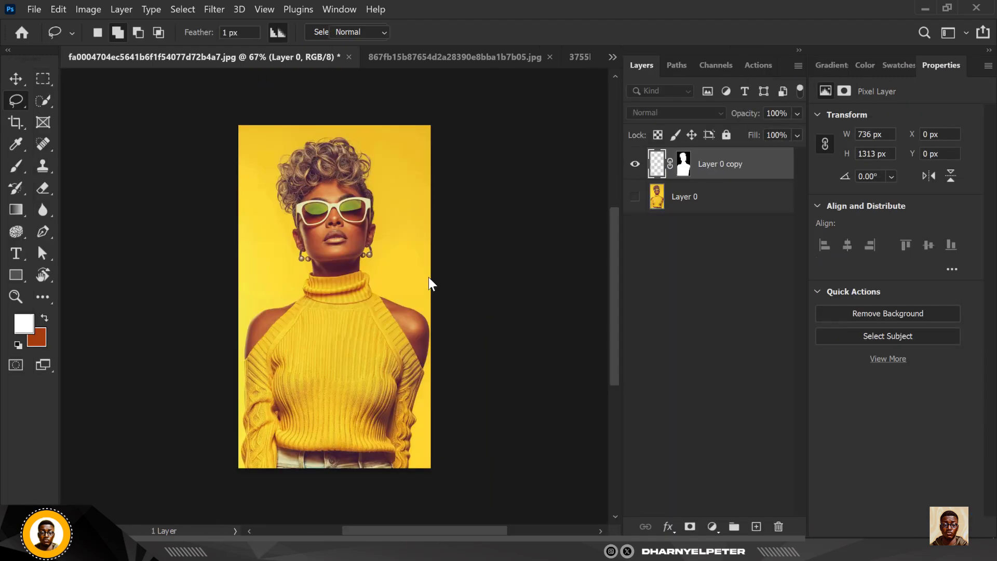
Step: Add a Solid Color fill layer directly above Layer 0, behind the woman's cutout
left_click(734, 201)
left_click(714, 528)
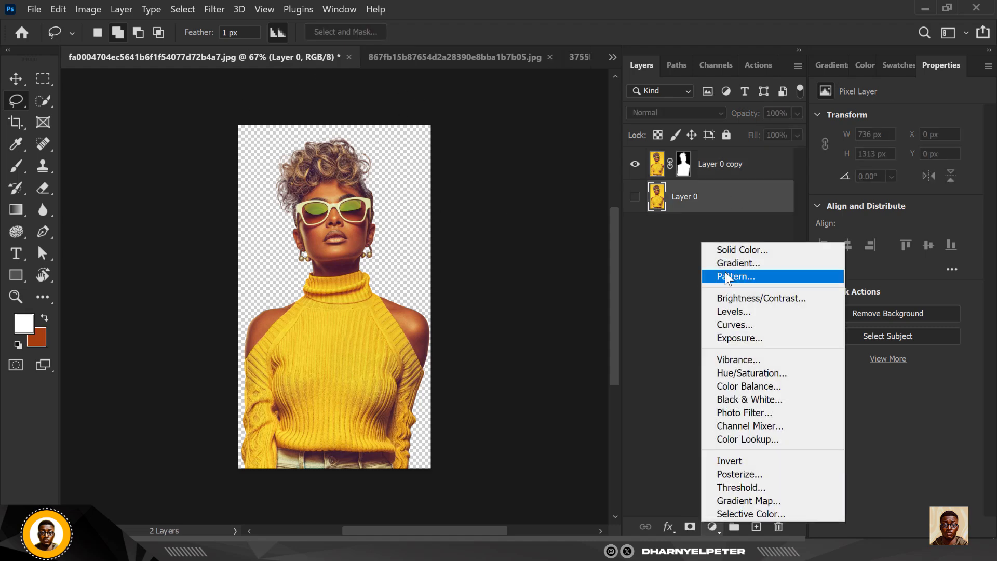
left_click(746, 250)
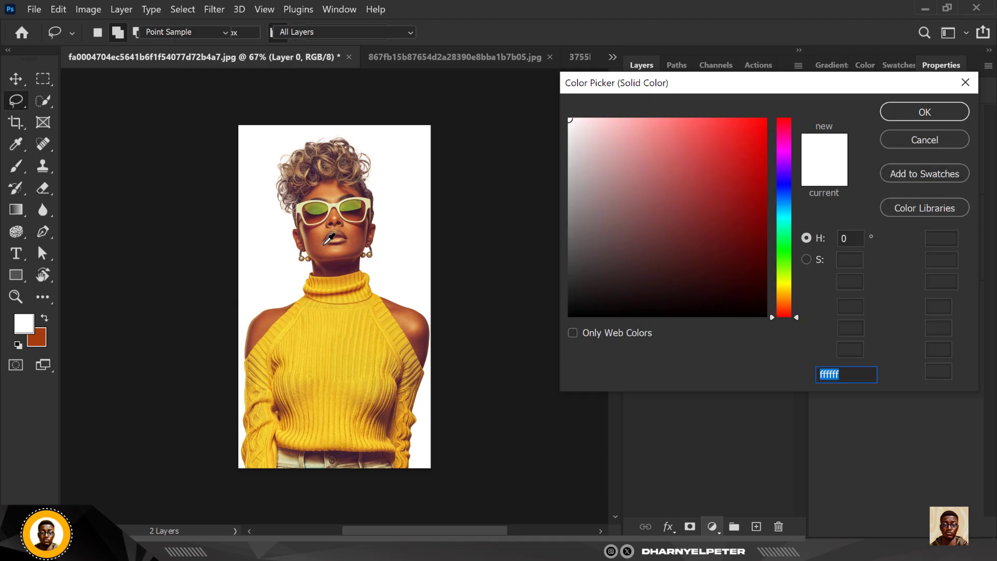
Step: Try pale pink, mustard, lime, amber, turquoise and light orange for the background fill, sampling some of them from the portrait
mouse_move(698, 241)
left_mouse_down()
mouse_move(690, 329)
mouse_move(743, 184)
mouse_move(588, 129)
left_mouse_up()
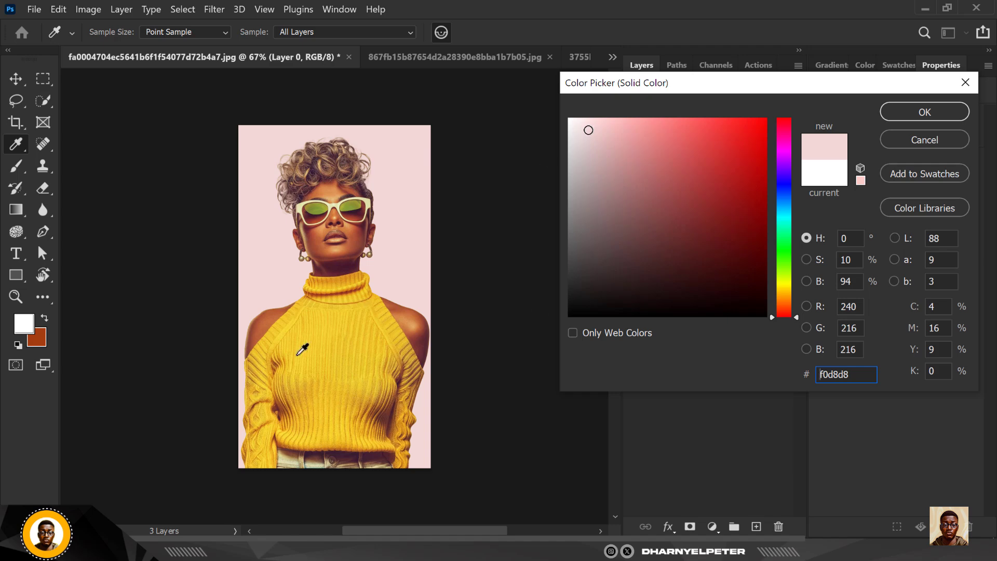
left_click(345, 344)
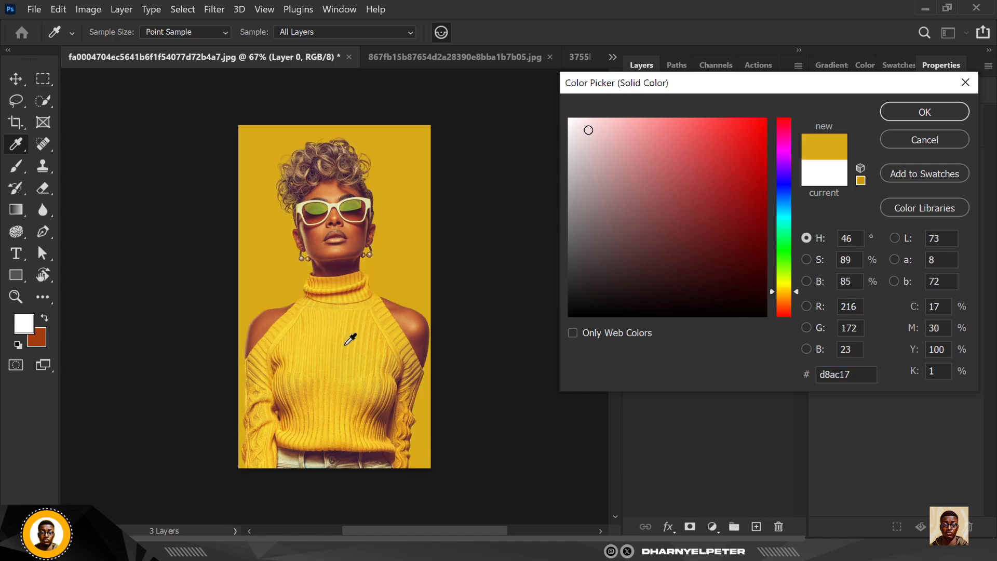
left_click(355, 203)
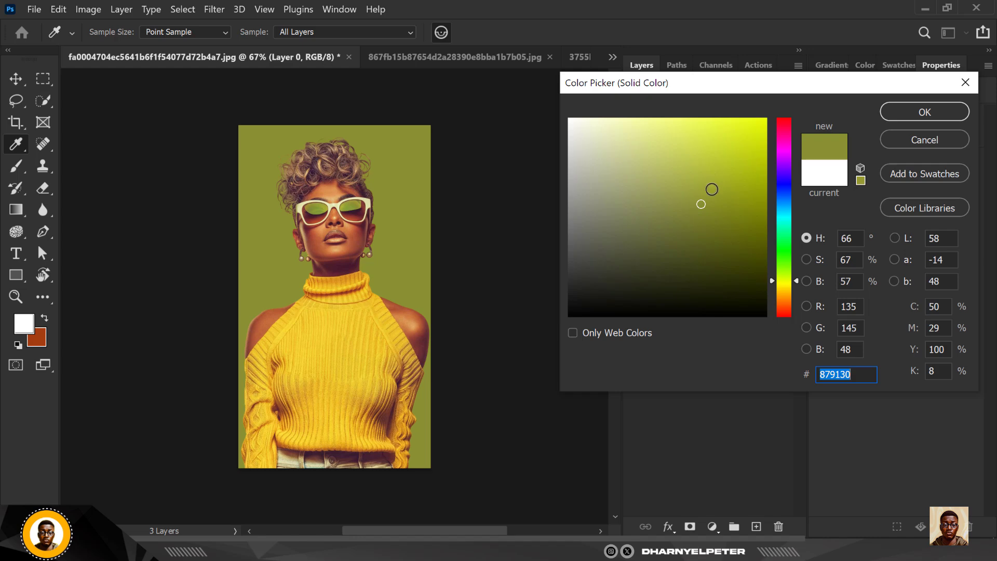
left_click_drag(723, 179, 740, 139)
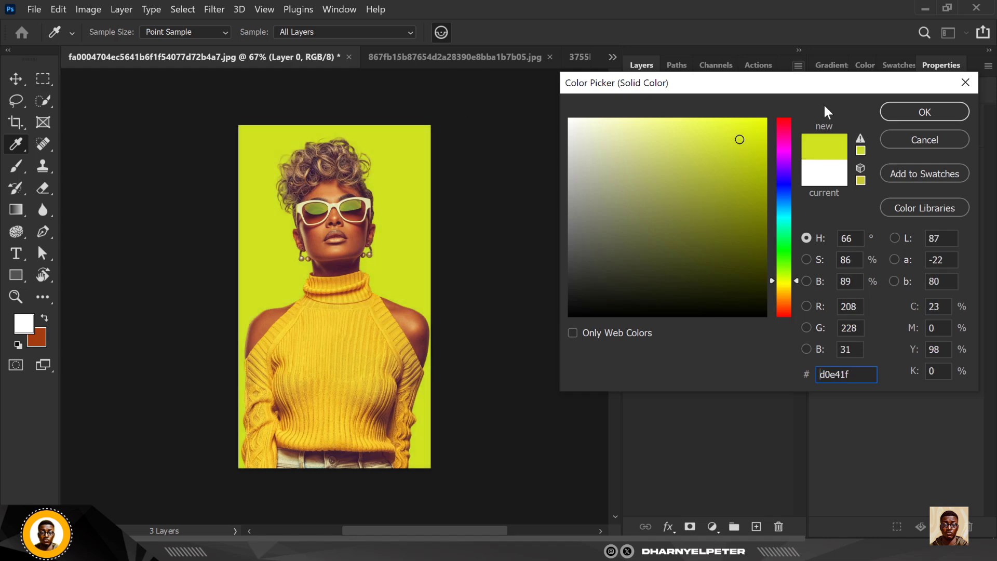
left_click(383, 383)
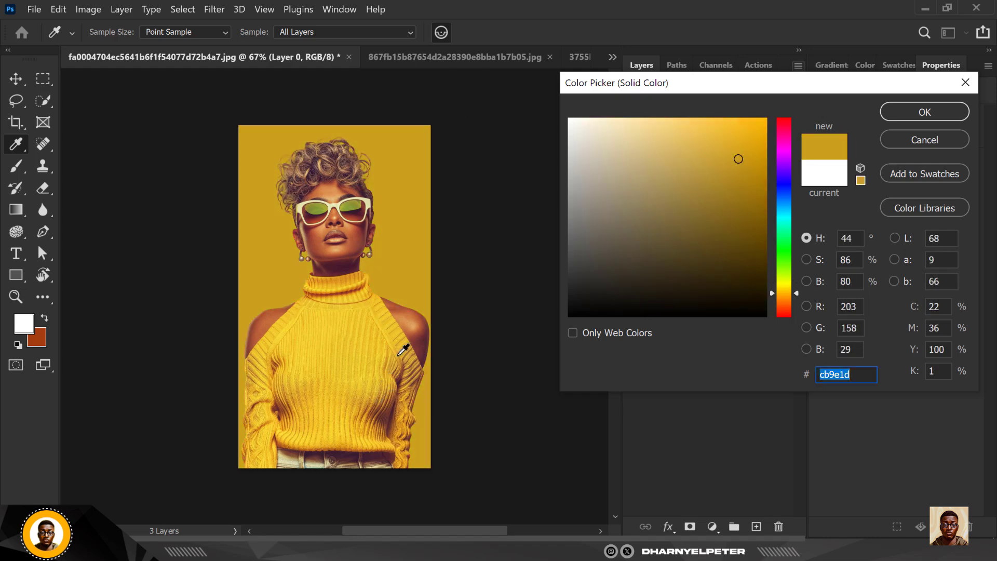
left_click_drag(736, 142, 766, 119)
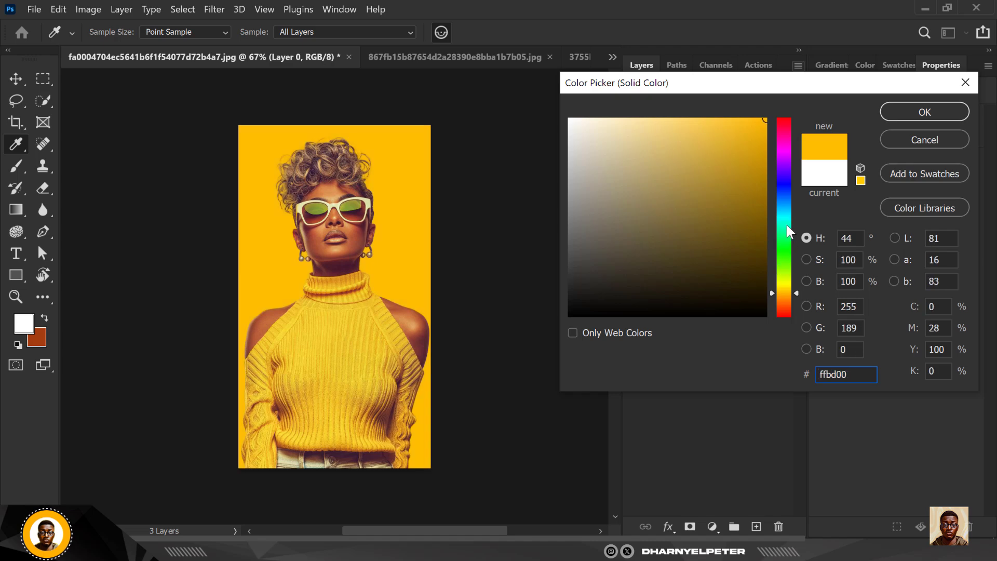
left_click_drag(789, 231, 788, 226)
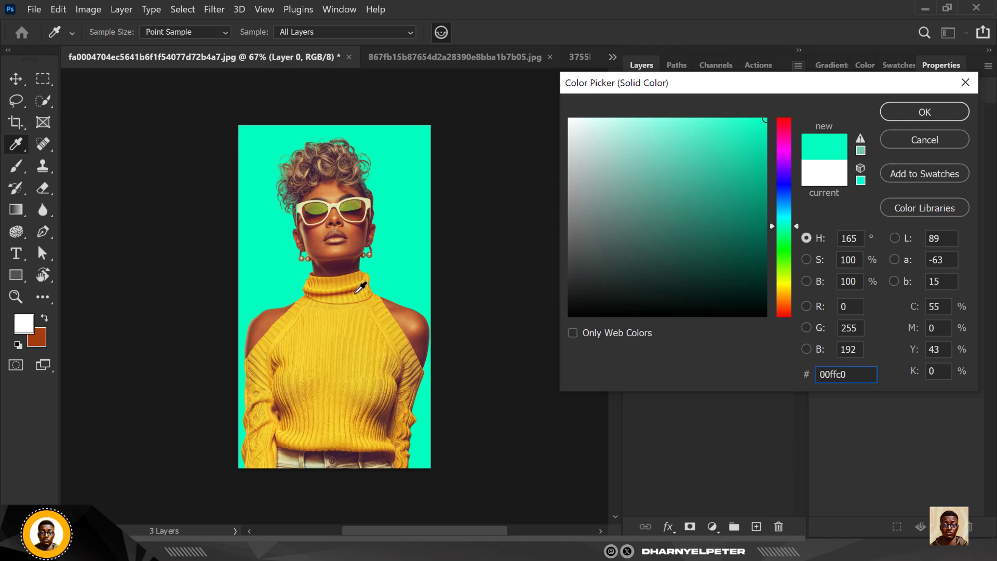
left_click(335, 240)
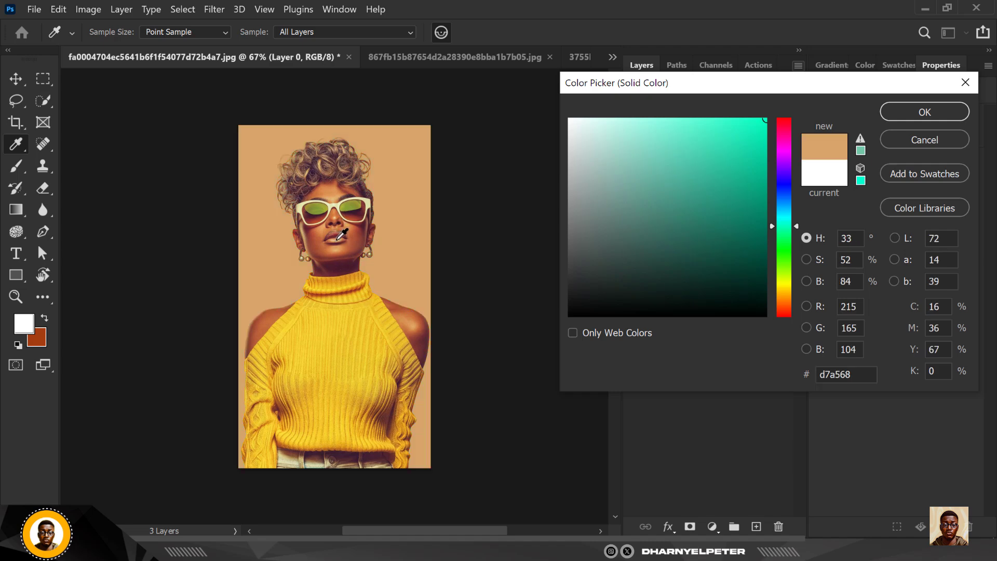
left_click_drag(695, 144, 698, 116)
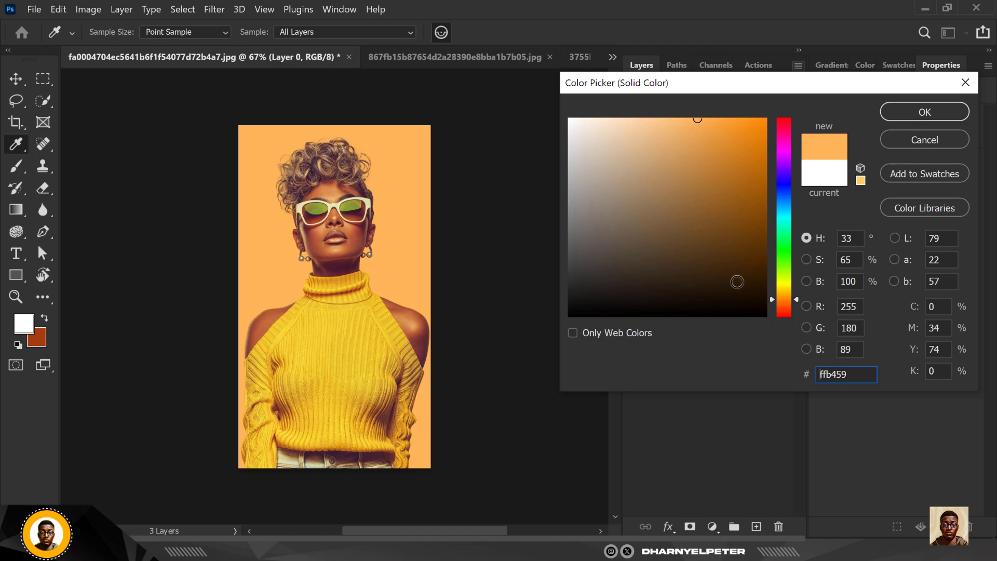
Step: Set the solid background fill to a very light, almost white grey and confirm the colour
left_click(785, 307)
left_click(730, 265)
left_click(660, 209)
left_click(618, 132)
left_click(571, 133)
left_click(925, 112)
key("l")
key("v")
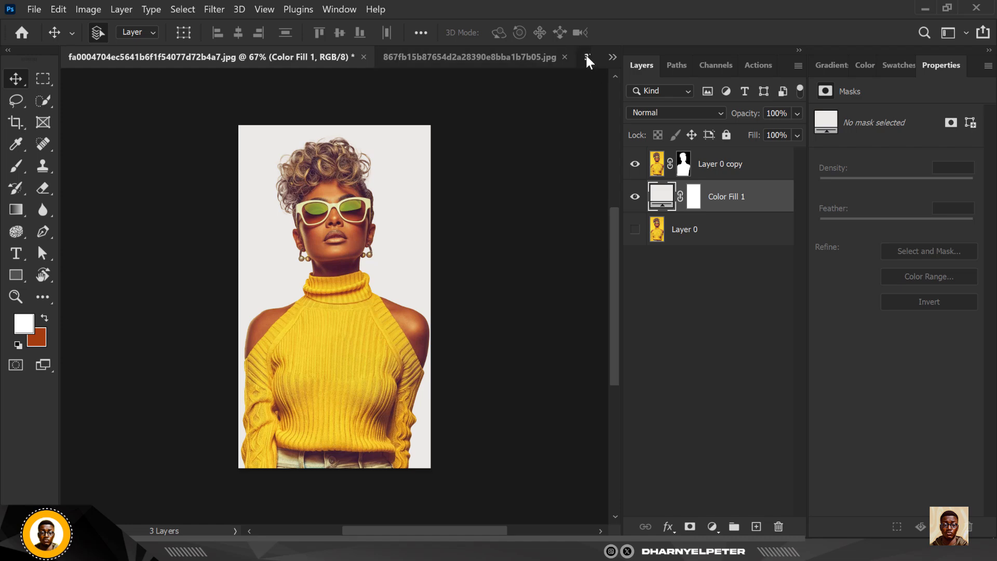
Step: Switch to the image of the sheep with the pink scarf and draw a loose Lasso selection around the whole animal
left_click(589, 56)
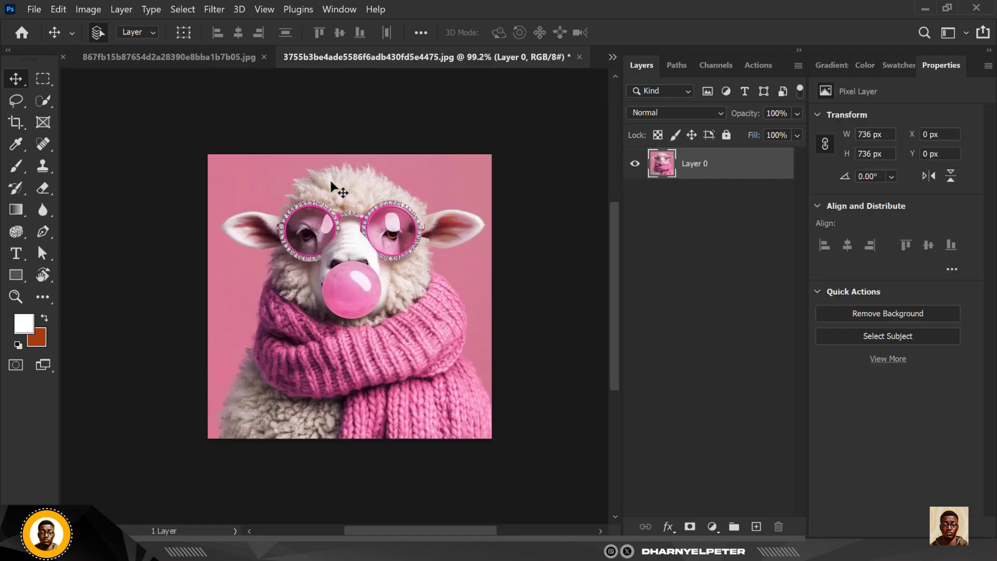
key("ctrl+0")
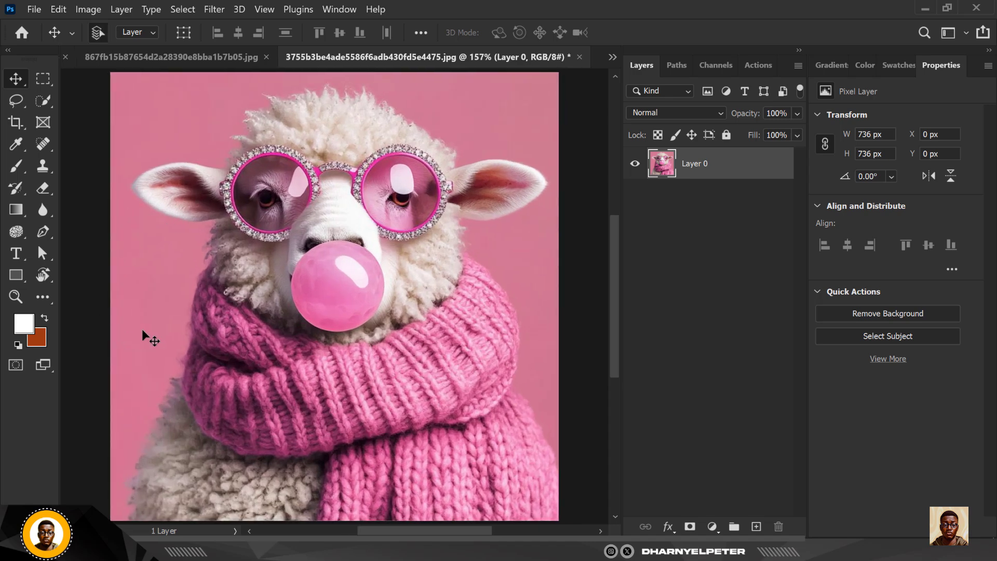
scroll(254, 265, "down", 2)
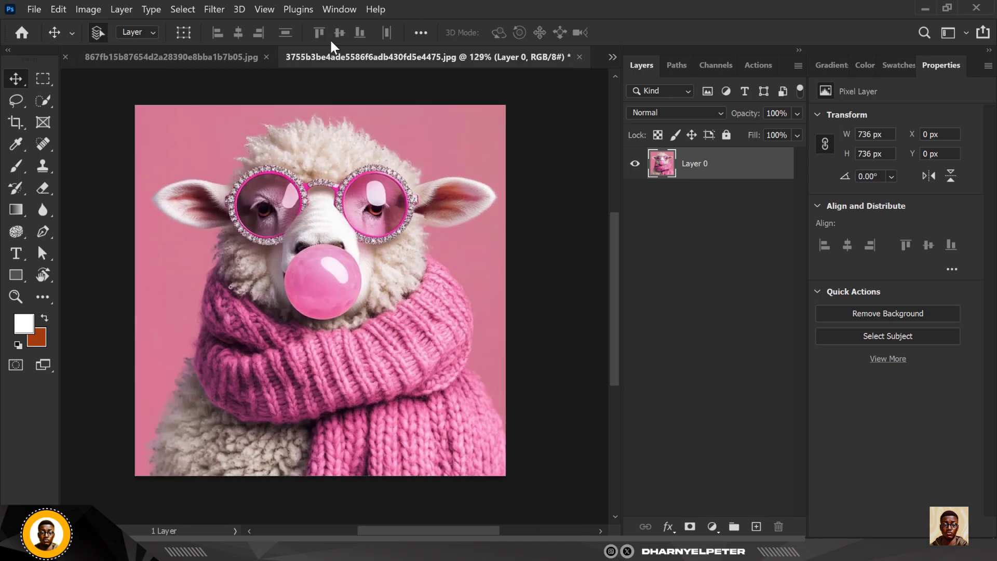
left_click(16, 100)
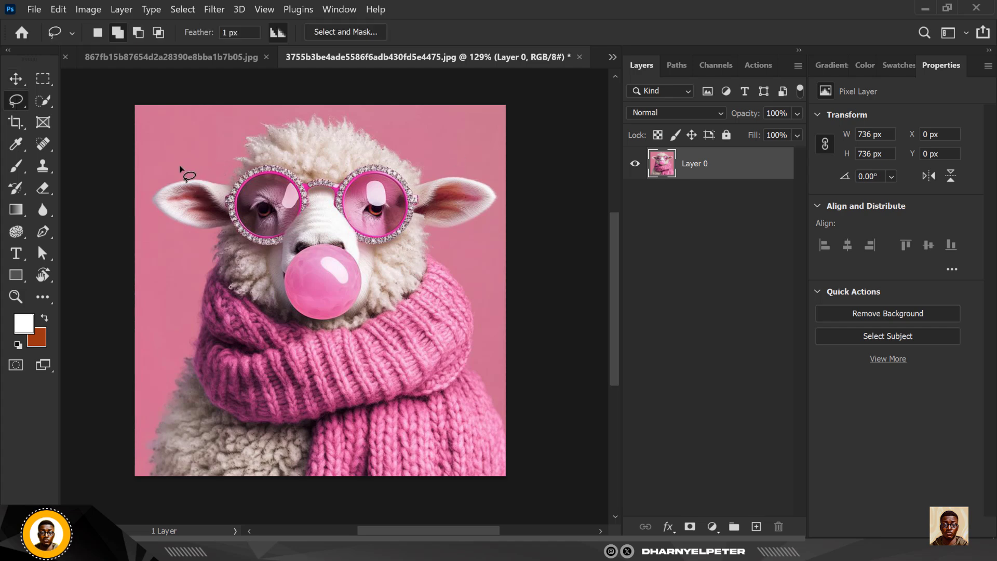
mouse_move(143, 187)
left_mouse_down()
mouse_move(223, 163)
mouse_move(255, 116)
mouse_move(309, 107)
mouse_move(351, 113)
mouse_move(413, 152)
mouse_move(496, 177)
mouse_move(499, 215)
mouse_move(446, 251)
mouse_move(517, 434)
mouse_move(518, 491)
mouse_move(333, 510)
mouse_move(146, 509)
mouse_move(145, 444)
mouse_move(181, 279)
mouse_move(200, 245)
mouse_move(142, 186)
left_mouse_up()
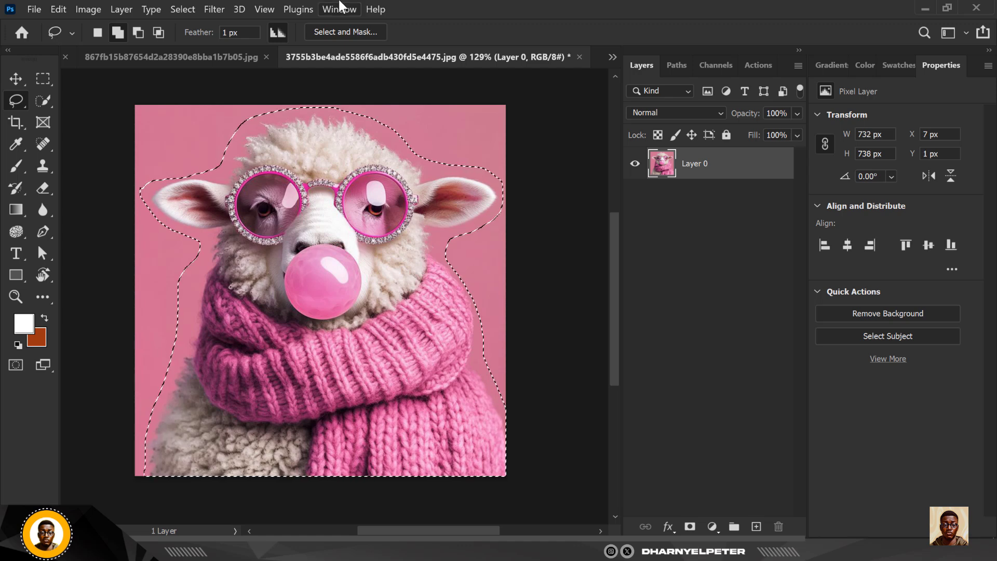
Step: Open the lasso selection in Select and Mask and replace it with Select Subject's outline of the sheep
key("ctrl+alt+r")
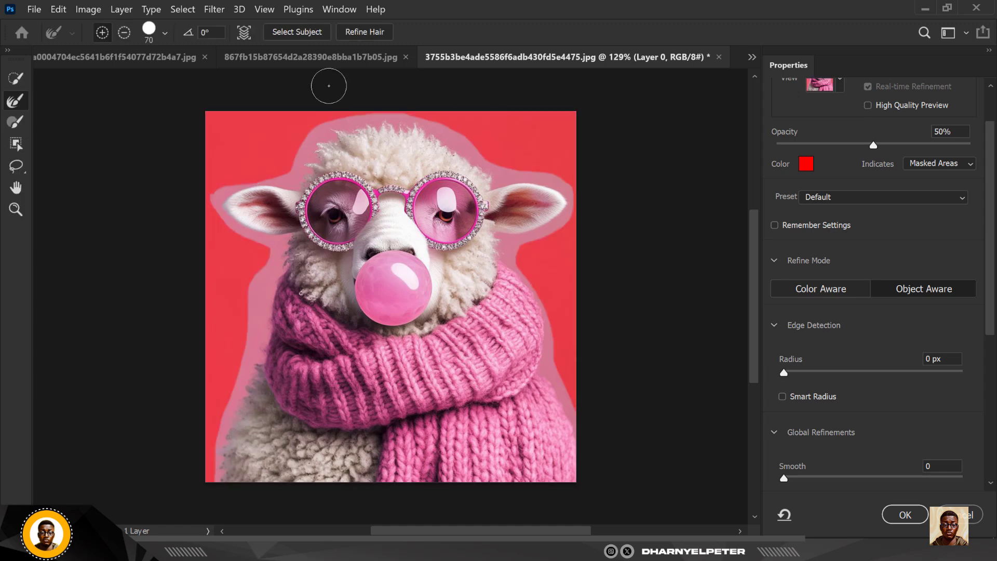
left_click(310, 33)
left_click(518, 237)
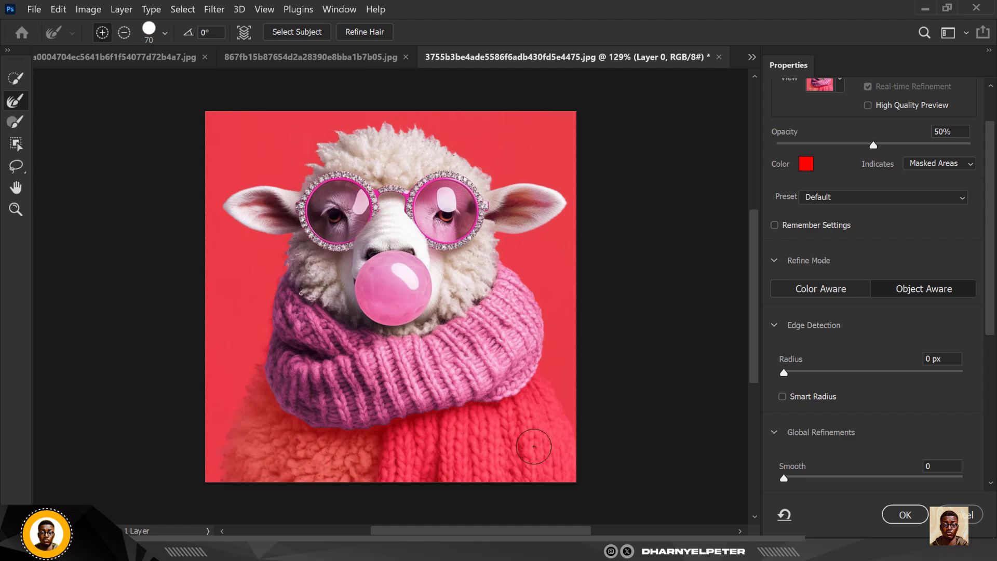
Step: Add the sheep's lower wool and the hanging end of the scarf to the selection with the Quick Selection tool at size 80
left_click(15, 80)
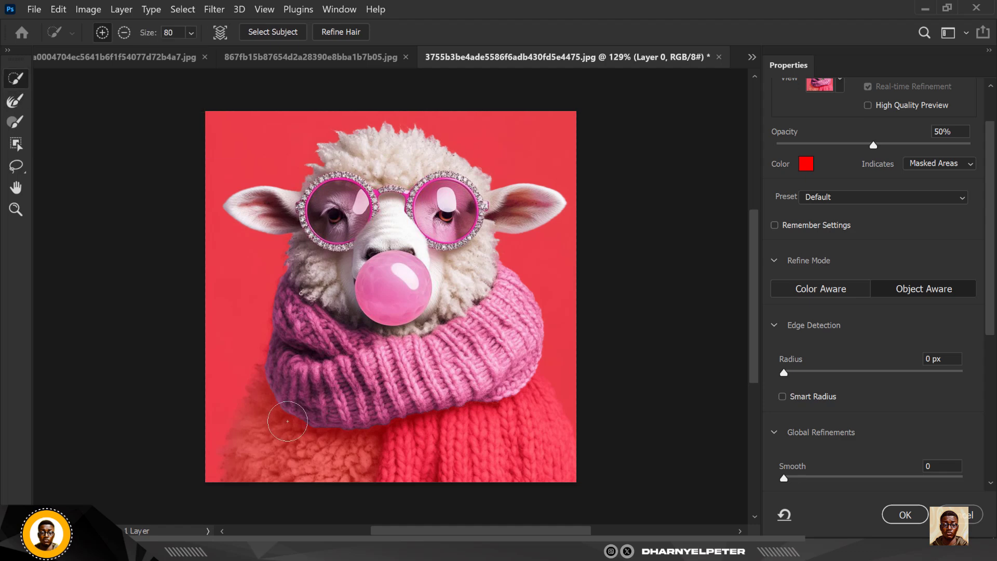
mouse_move(265, 395)
left_mouse_down()
mouse_move(258, 425)
mouse_move(338, 456)
mouse_move(426, 447)
mouse_move(499, 418)
mouse_move(550, 481)
mouse_move(543, 467)
left_mouse_up()
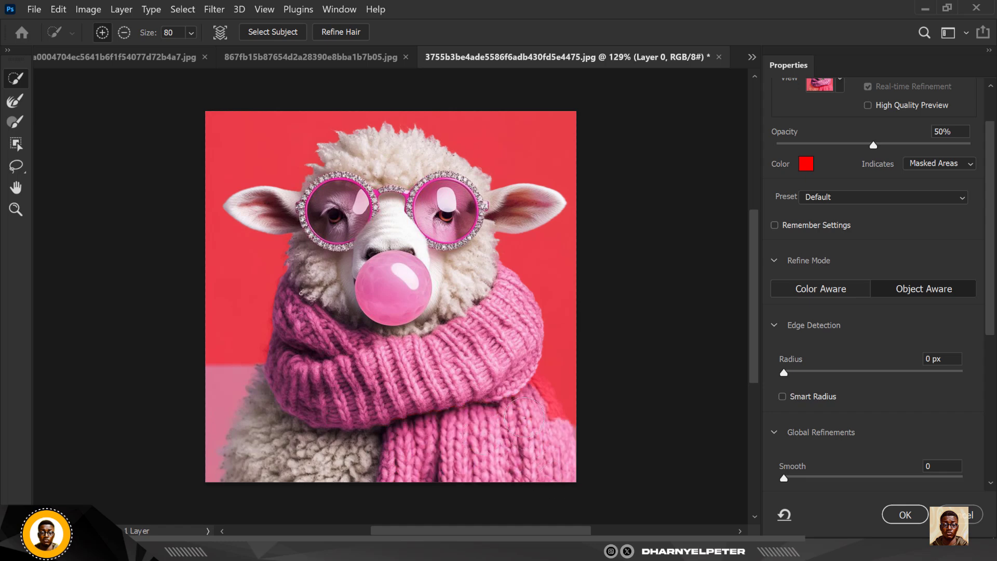
mouse_move(537, 421)
left_mouse_down()
mouse_move(538, 384)
mouse_move(520, 381)
left_mouse_up()
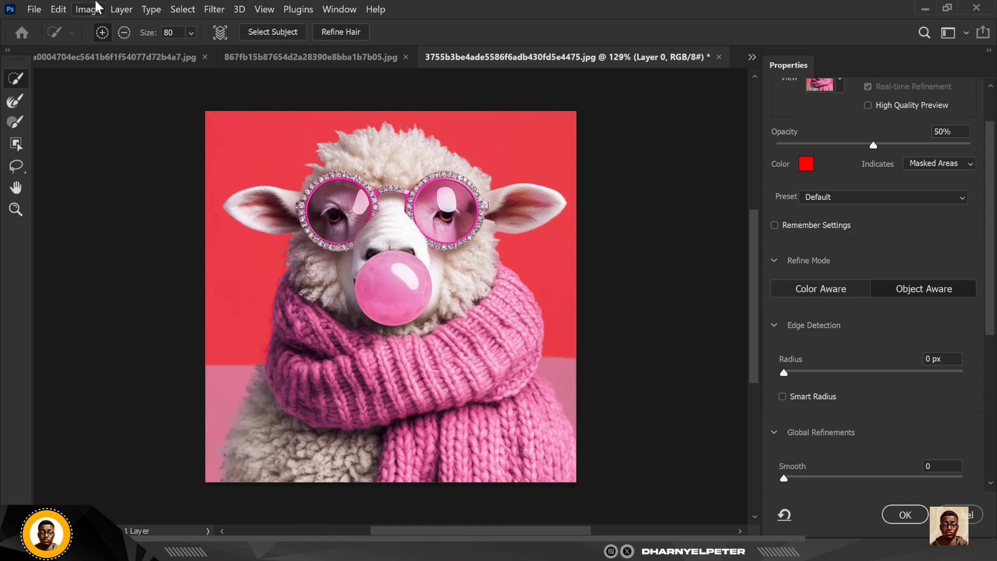
Step: Subtract the pink background patches on both sides of the sheep's lower body with the Quick Selection tool at size 40
left_click(124, 32)
key("bracketleft")
key("bracketleft")
key("bracketleft")
key("bracketleft")
left_click_drag(247, 368, 211, 455)
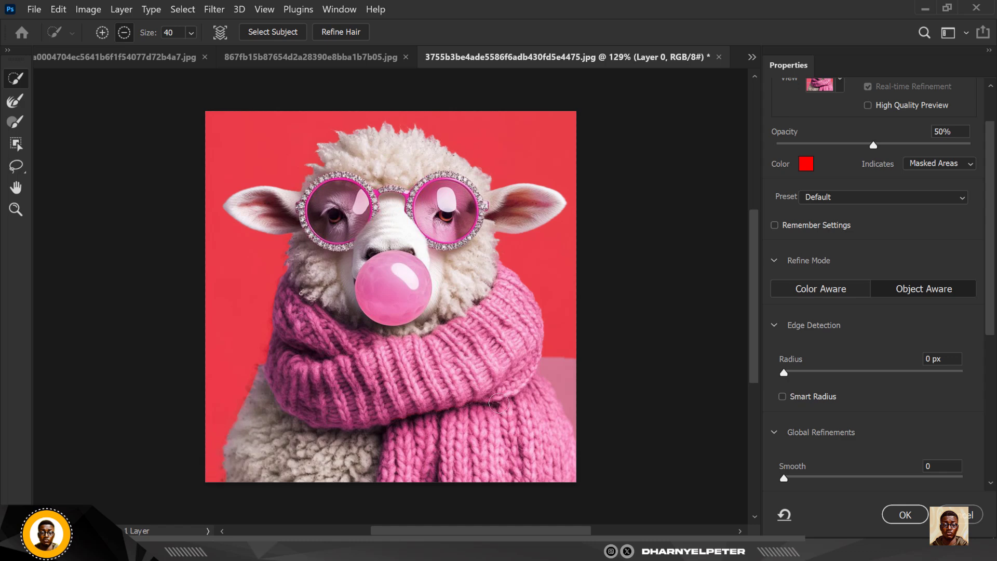
left_click_drag(555, 349, 574, 394)
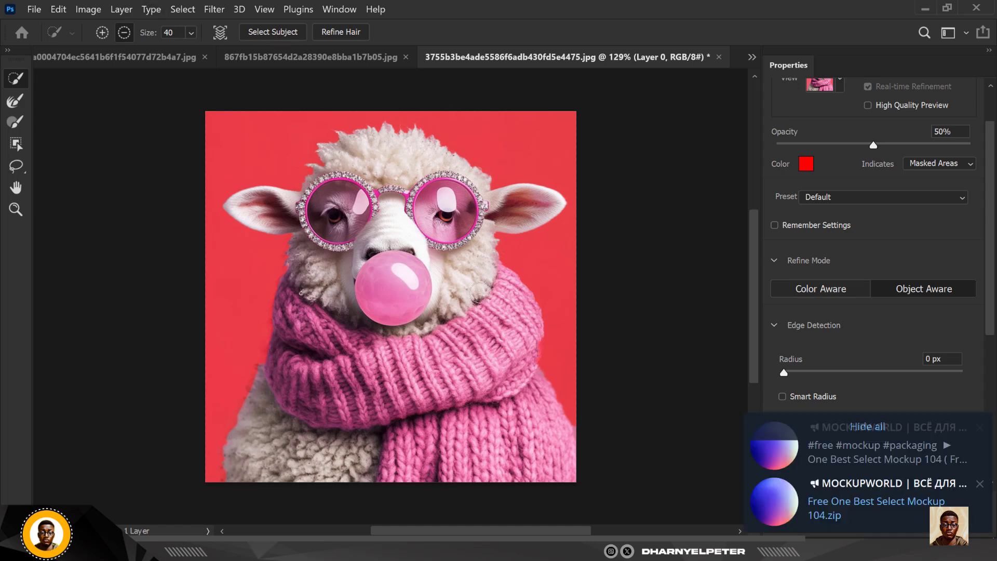
left_click(860, 381)
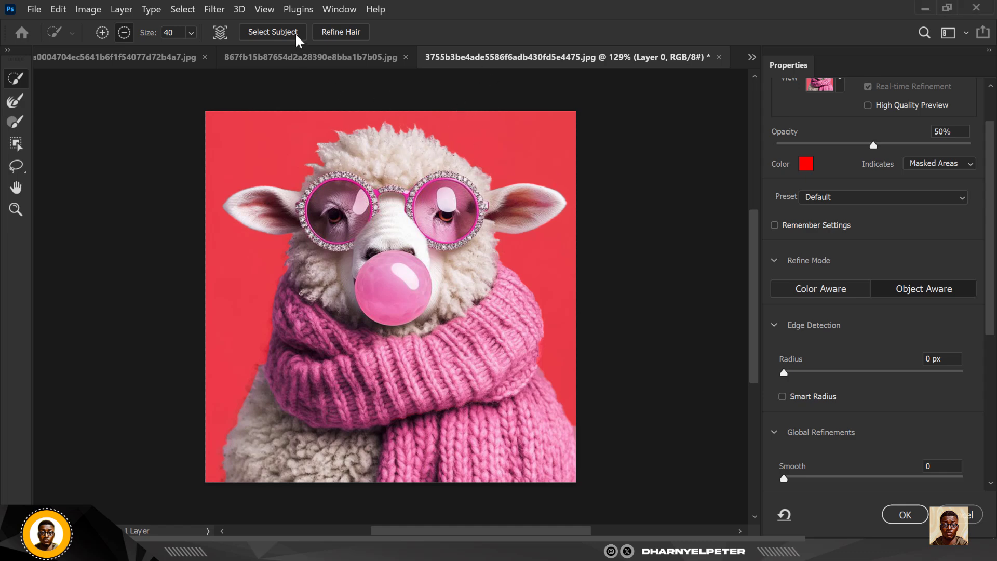
Step: Keep the current sheep selection and apply Refine Hair to its woolly edges
left_click(15, 102)
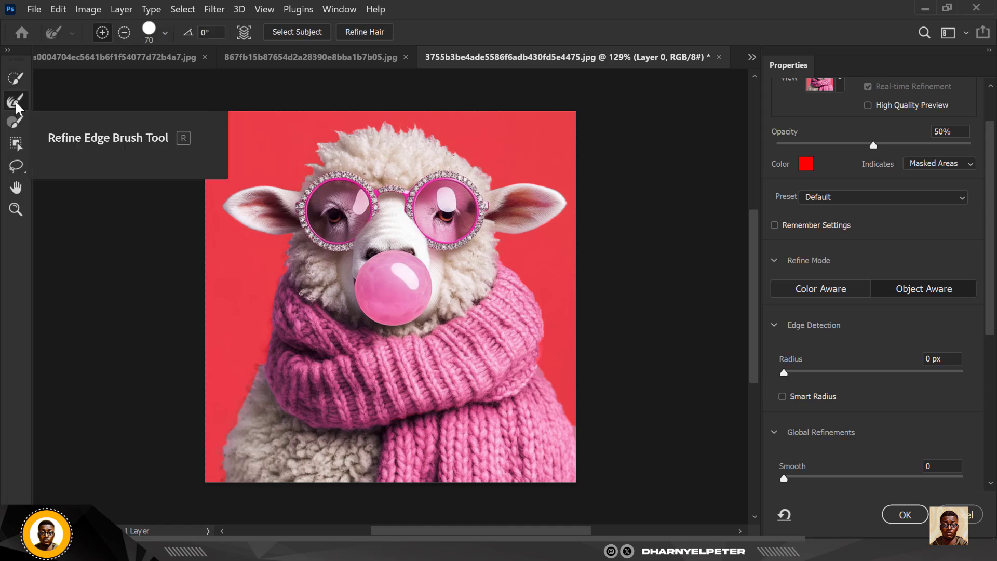
left_click(307, 32)
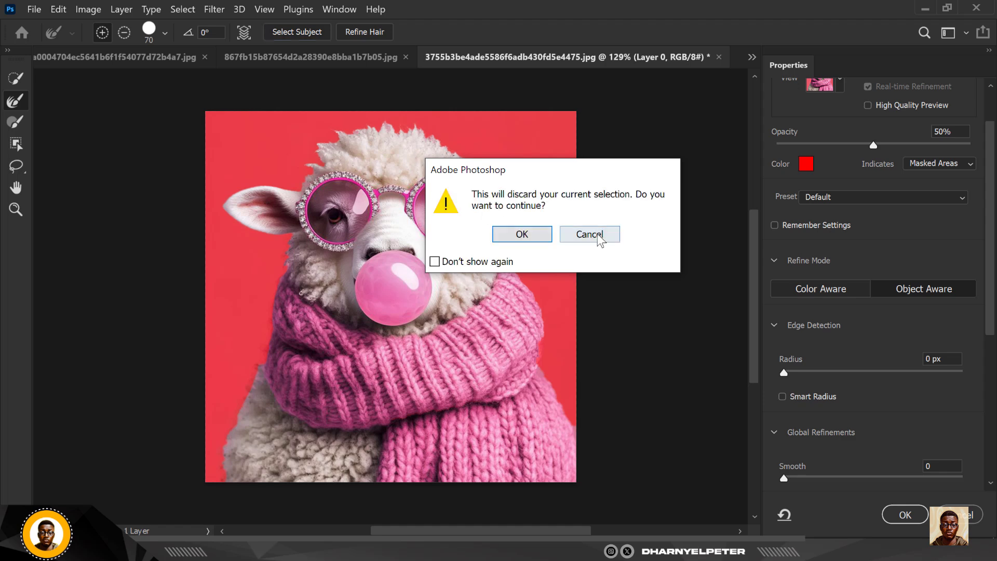
left_click(597, 236)
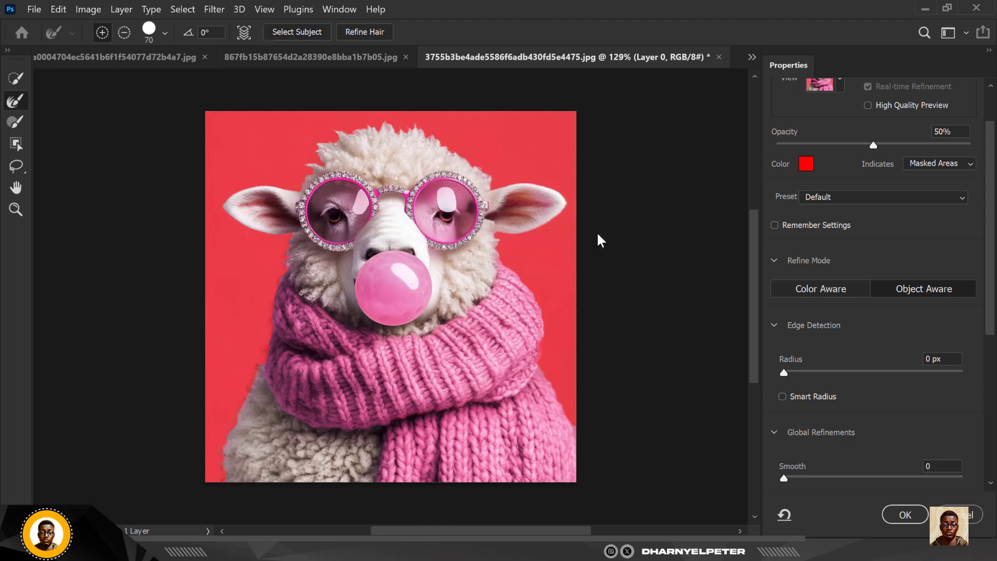
left_click(375, 33)
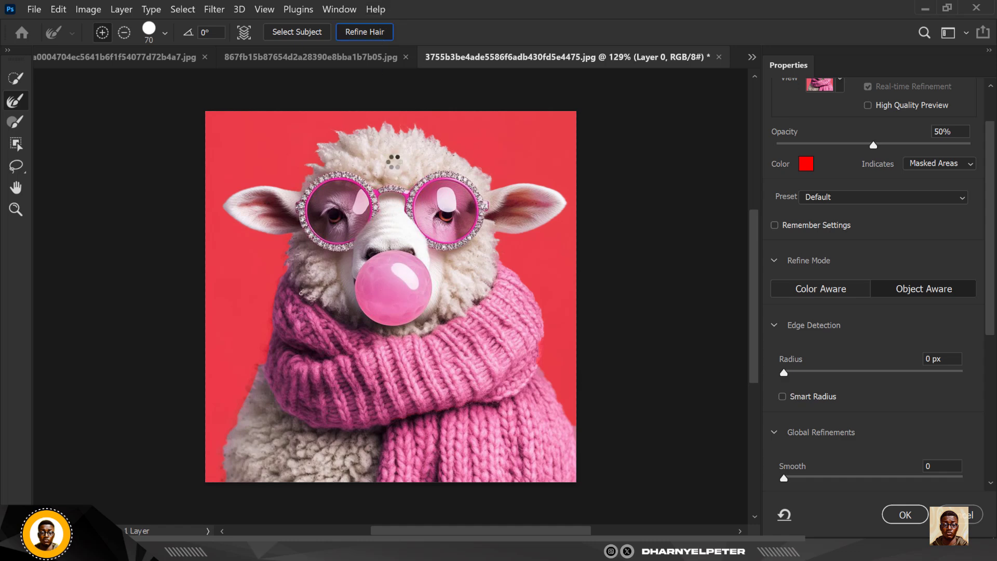
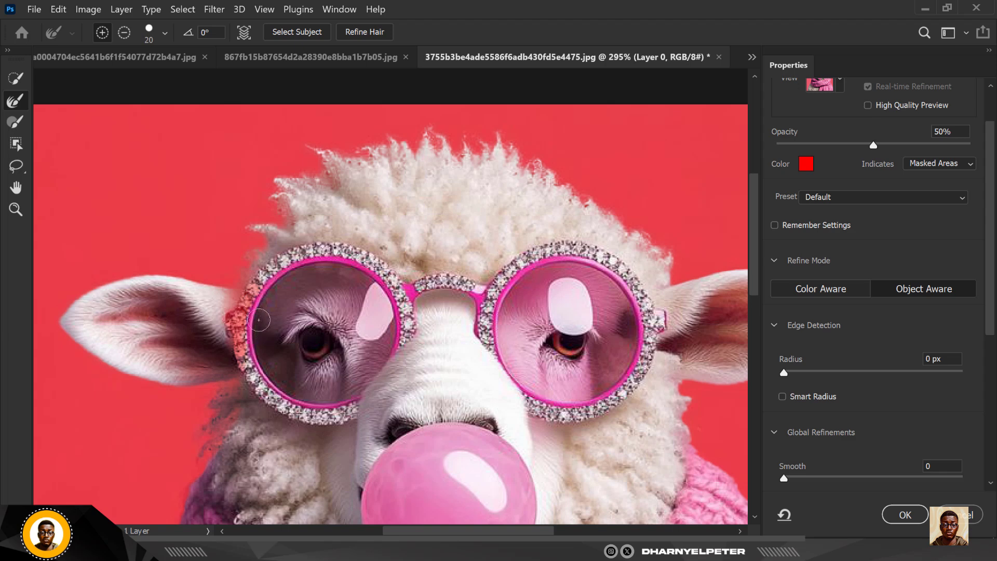
Step: Restore the jewelled rim and lens at the left of the sheep's sunglasses to the selection with the Quick Selection tool at size 40
left_click(16, 79)
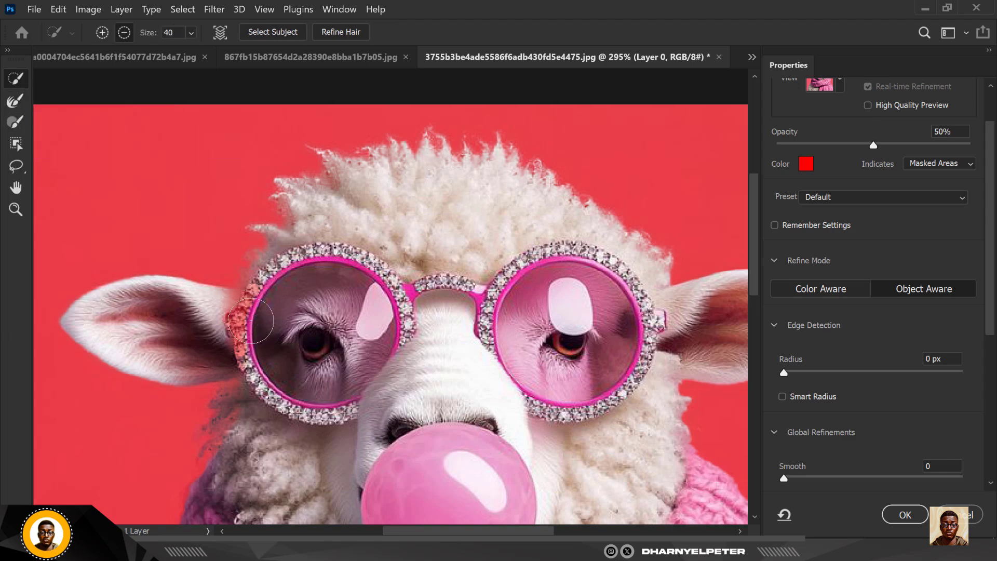
left_click_drag(250, 320, 306, 327)
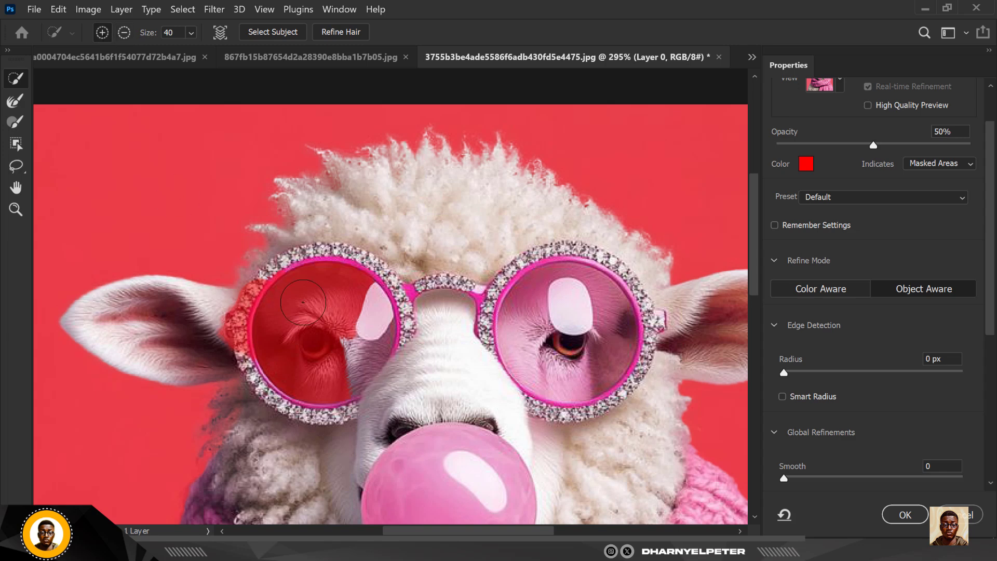
left_click(260, 307)
mouse_move(260, 307)
left_mouse_down()
mouse_move(298, 273)
mouse_move(248, 307)
mouse_move(299, 270)
mouse_move(323, 313)
mouse_move(290, 335)
mouse_move(272, 333)
mouse_move(312, 297)
mouse_move(278, 315)
mouse_move(281, 351)
left_mouse_up()
mouse_move(366, 326)
left_mouse_down()
mouse_move(346, 389)
mouse_move(337, 368)
mouse_move(348, 343)
left_mouse_up()
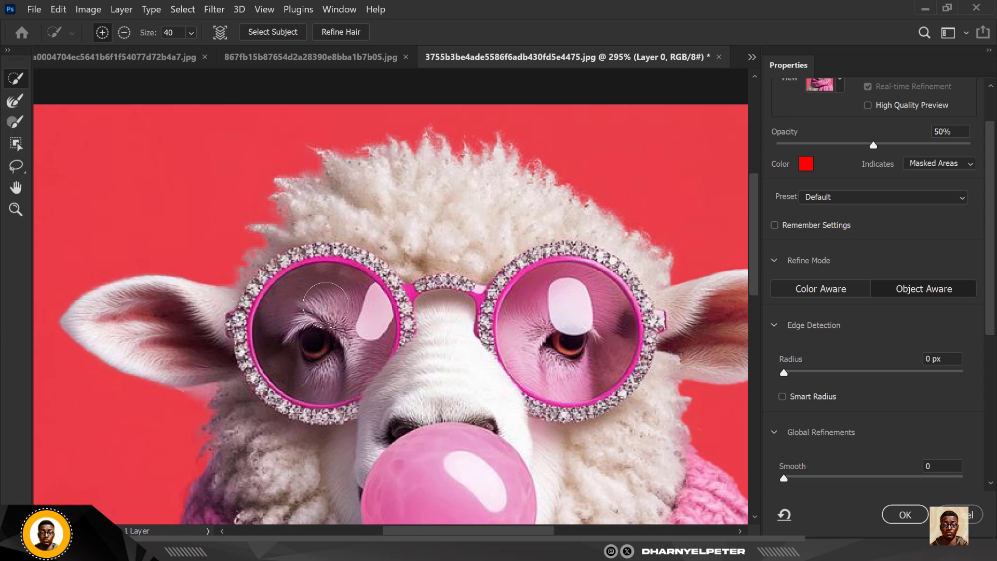
Step: Finish restoring the sheep's left lens, and refine the wool along the left cheek, lower left body and top of the head with the Refine Edge Brush at size 20
left_click_drag(326, 305, 321, 282)
scroll(322, 269, "down", 3)
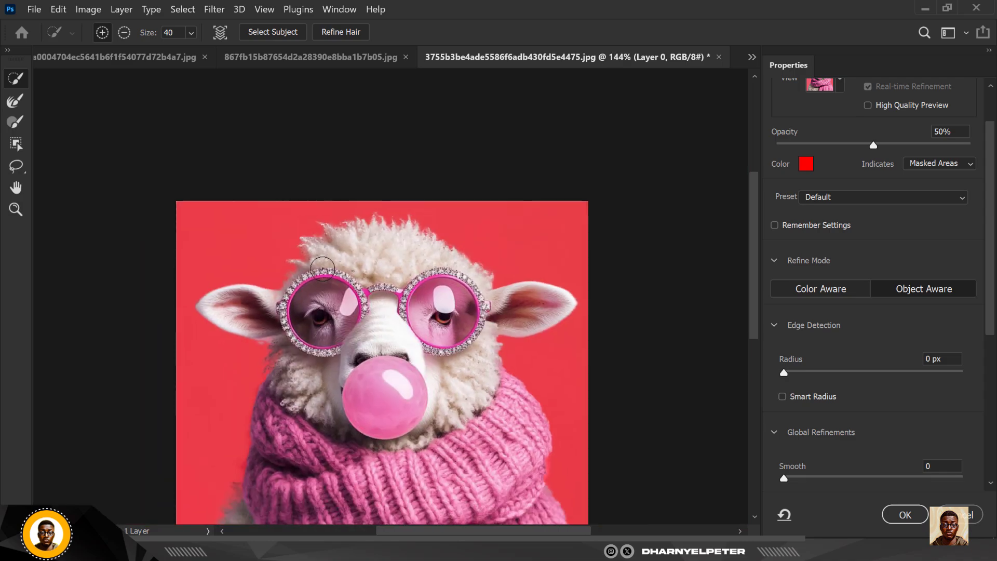
left_click(15, 101)
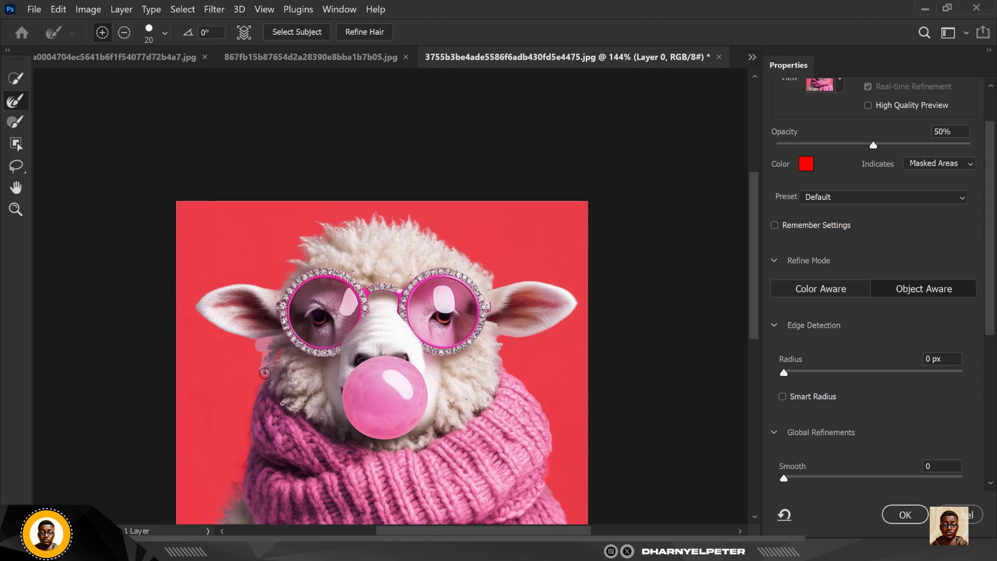
left_click(218, 459)
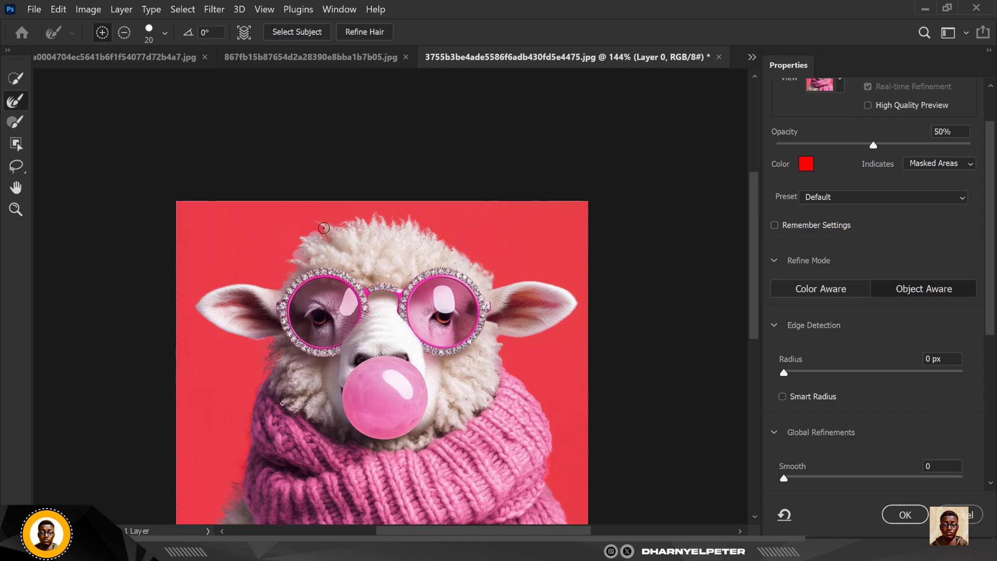
mouse_move(324, 228)
left_mouse_down()
mouse_move(353, 217)
mouse_move(411, 221)
left_mouse_up()
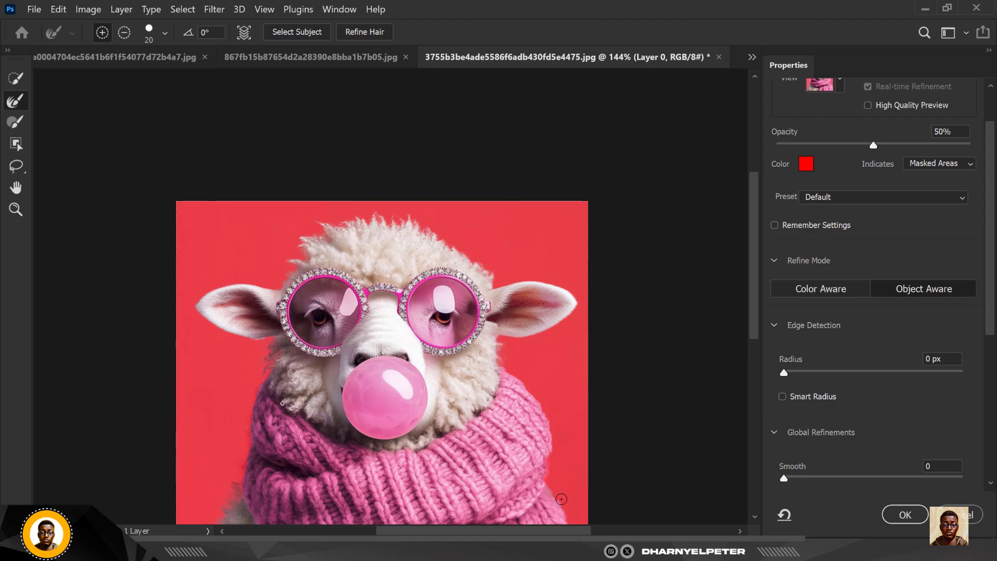
Step: Add the missing knit at the notch on the scarf's right edge to the selection with the Quick Selection tool at size 15
scroll(564, 500, "up", 5)
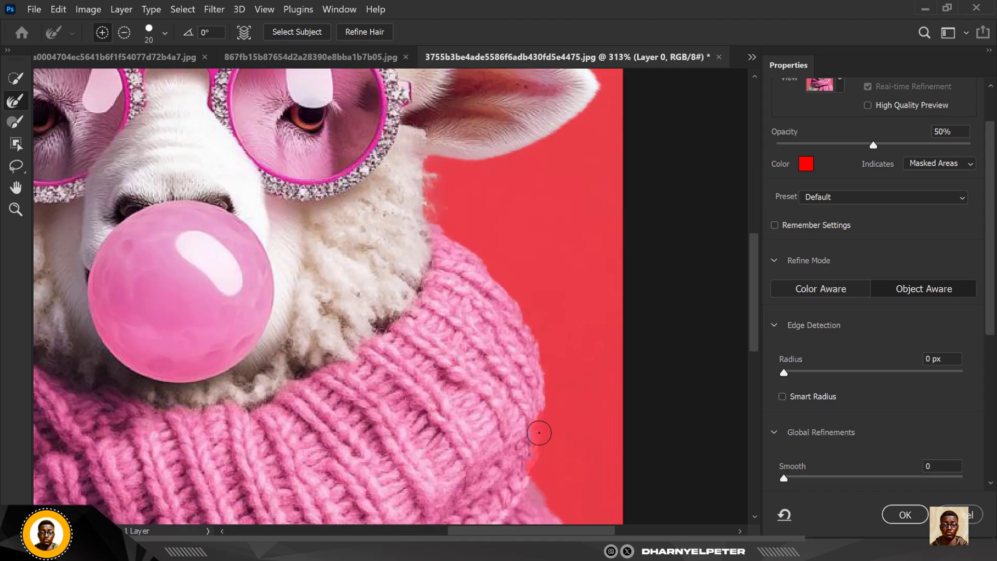
left_click(15, 78)
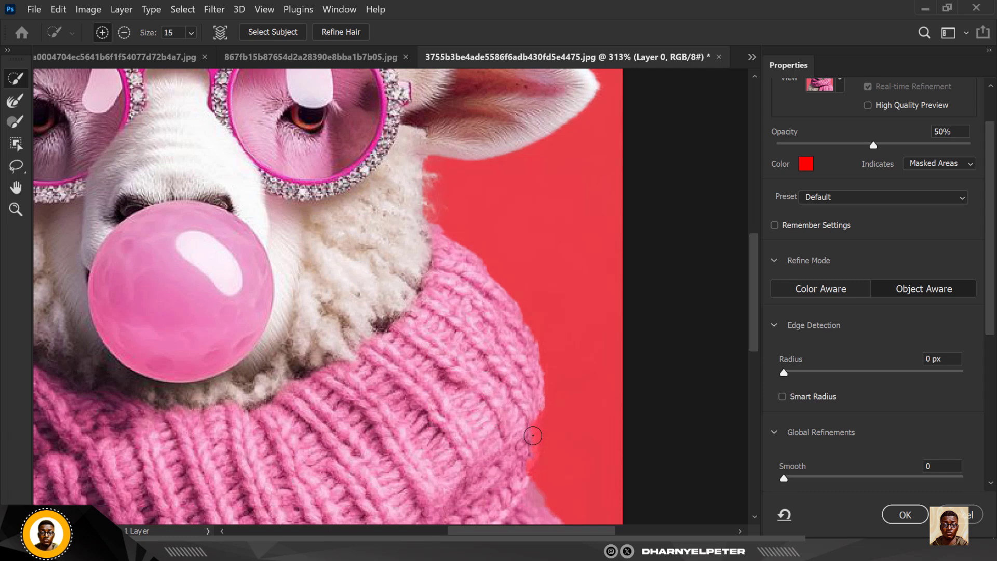
left_click(519, 465)
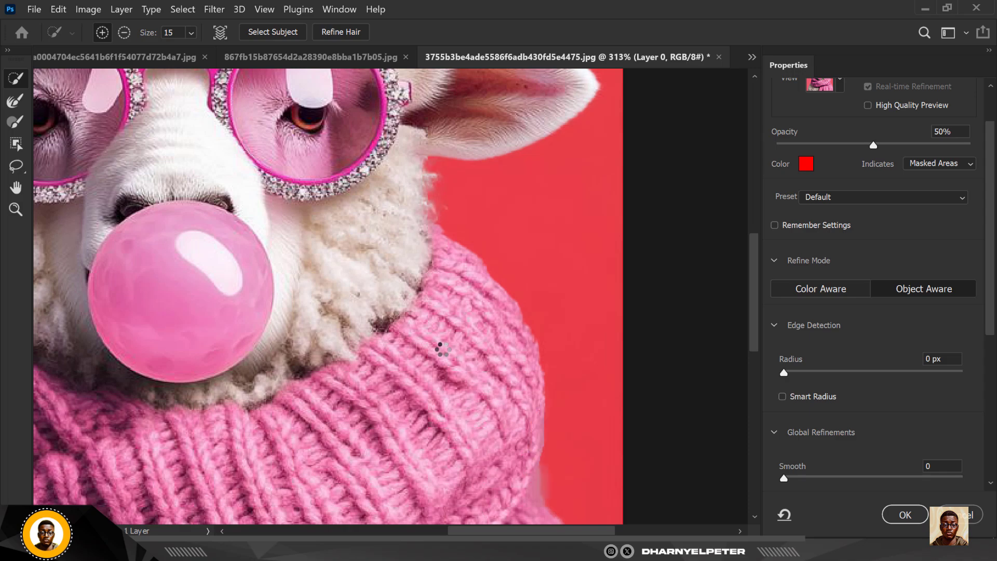
scroll(412, 288, "down", 5)
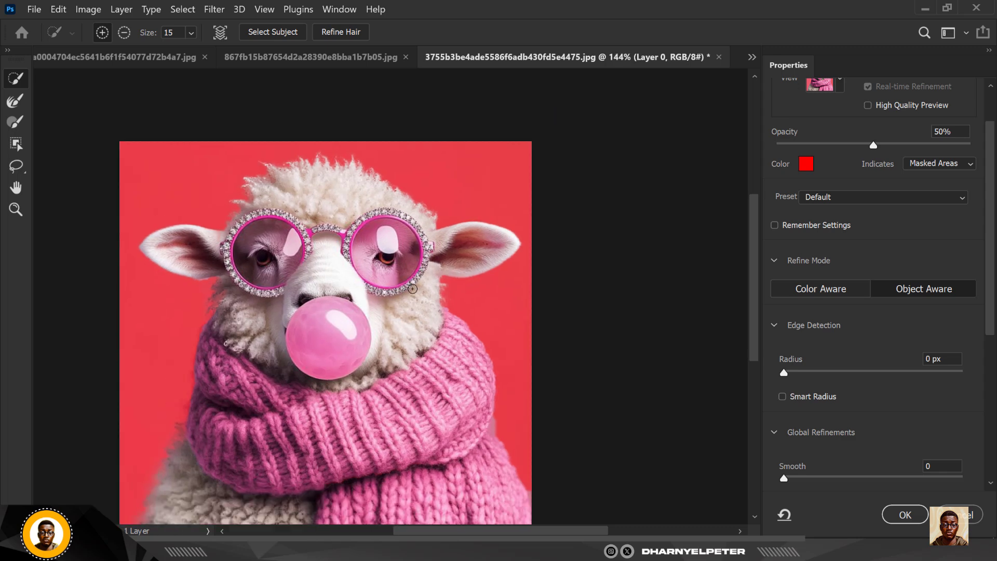
Step: Refine the notch and the outer edge of the scarf's hanging end on the right with the Refine Edge Brush at size 20
scroll(482, 415, "up", 2)
scroll(511, 445, "up", 1)
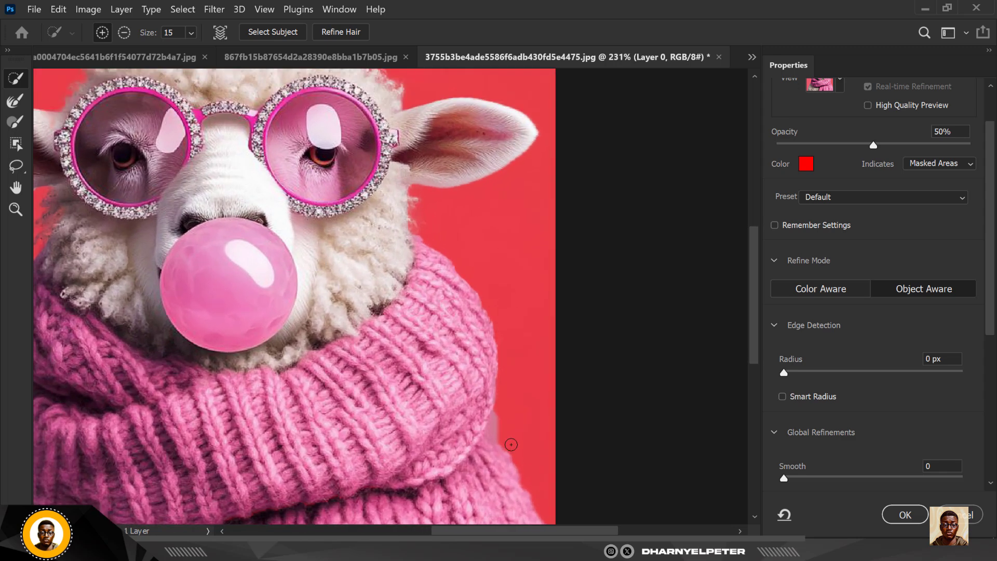
left_click(15, 101)
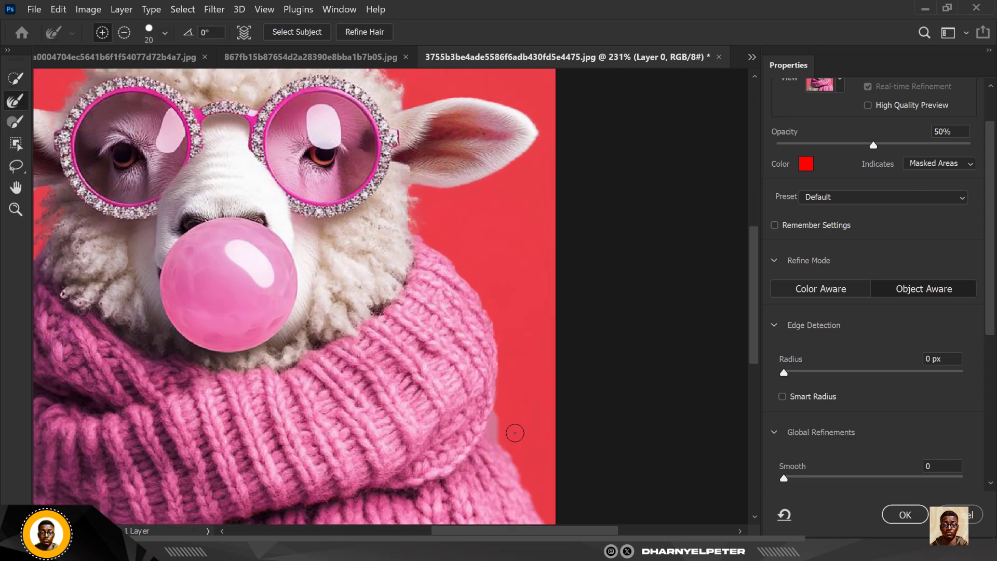
left_click_drag(521, 455, 495, 417)
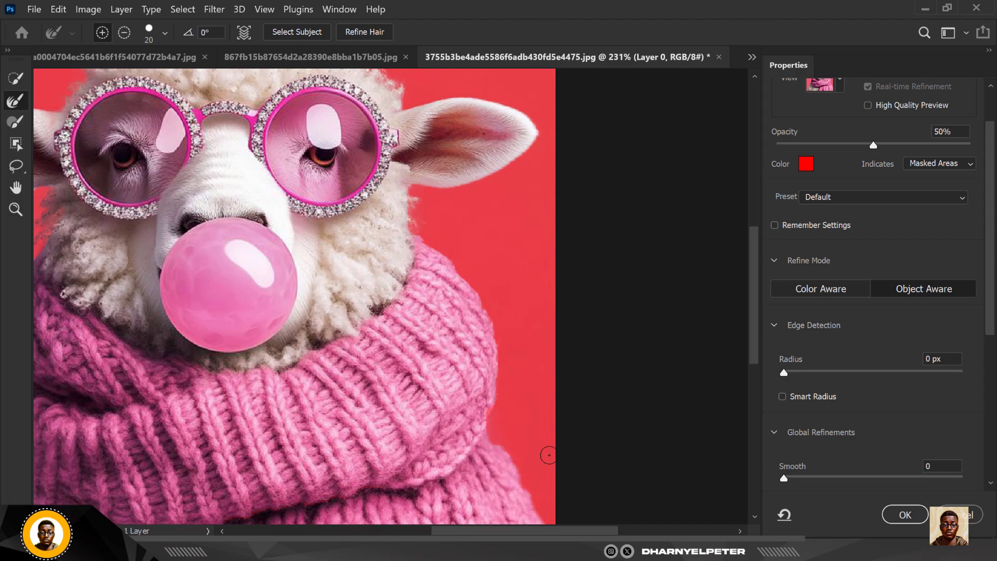
scroll(507, 404, "down", 5)
scroll(508, 410, "up", 3)
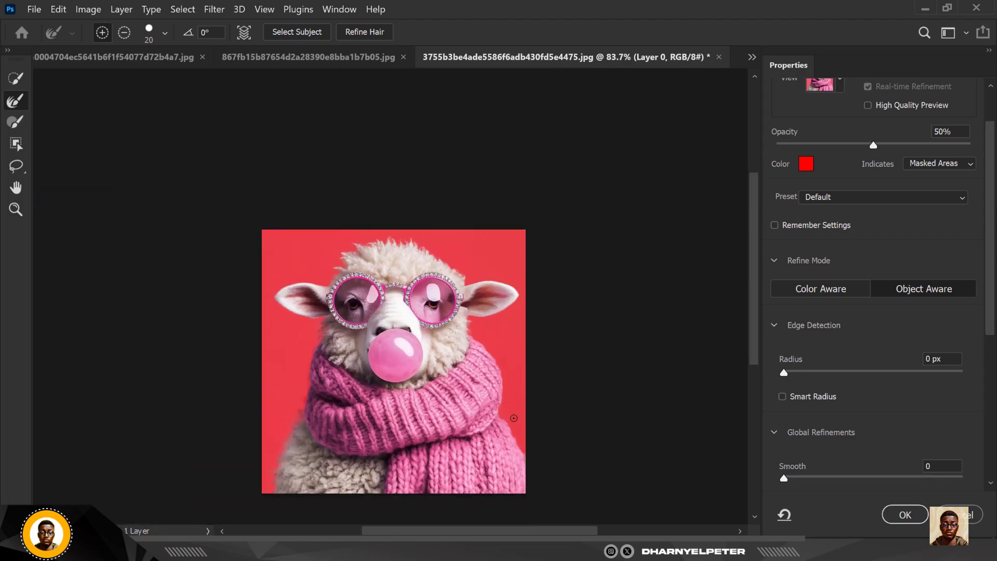
scroll(521, 448, "up", 1)
left_click_drag(489, 389, 545, 487)
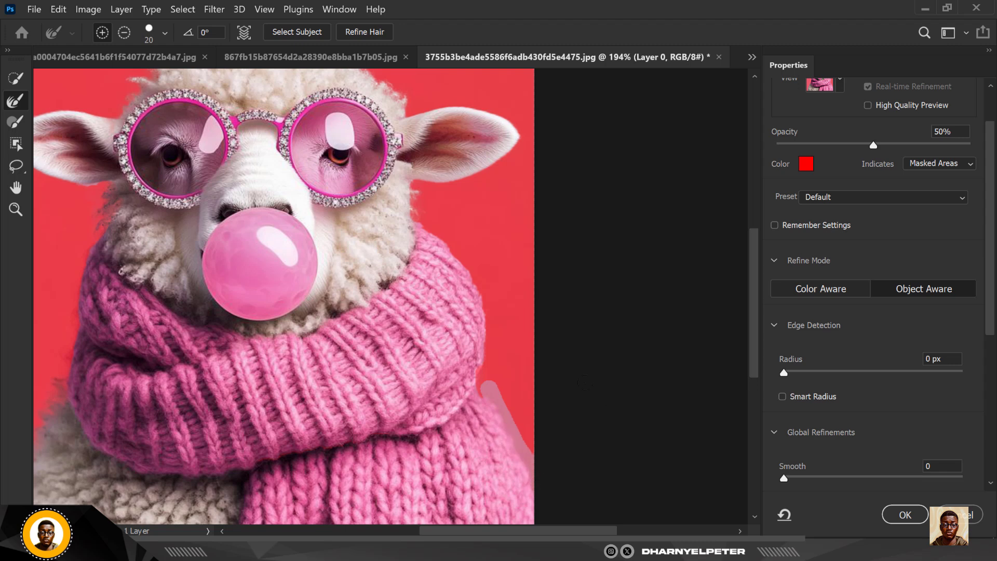
Step: Brush along the upper right edge of the wrapped scarf, below the sheep's ear, with the Refine Edge Brush at size 20
scroll(438, 340, "down", 2)
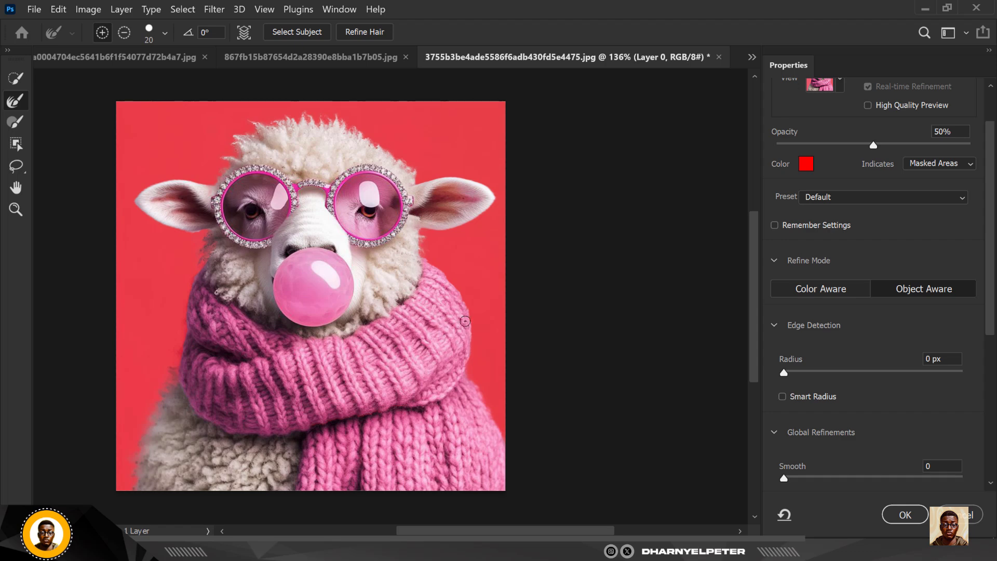
scroll(464, 321, "up", 4)
mouse_move(418, 231)
left_mouse_down()
mouse_move(490, 325)
mouse_move(502, 360)
left_mouse_up()
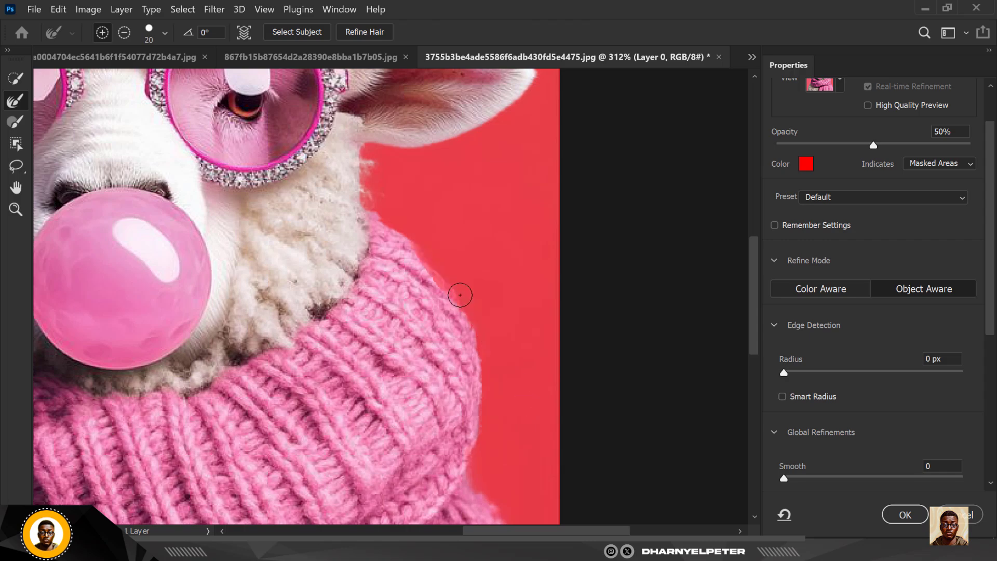
scroll(460, 294, "down", 6)
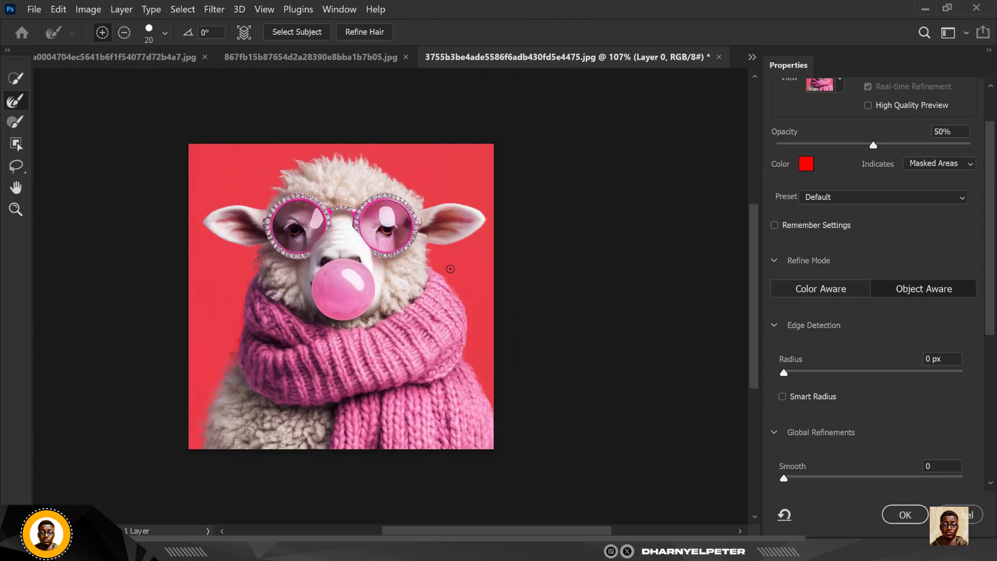
scroll(450, 269, "up", 2)
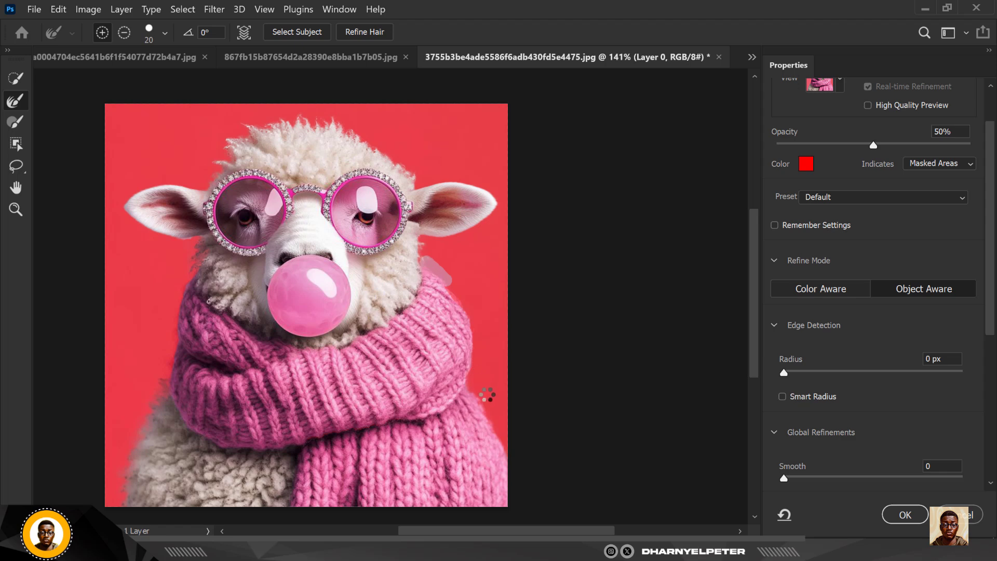
scroll(395, 313, "down", 3)
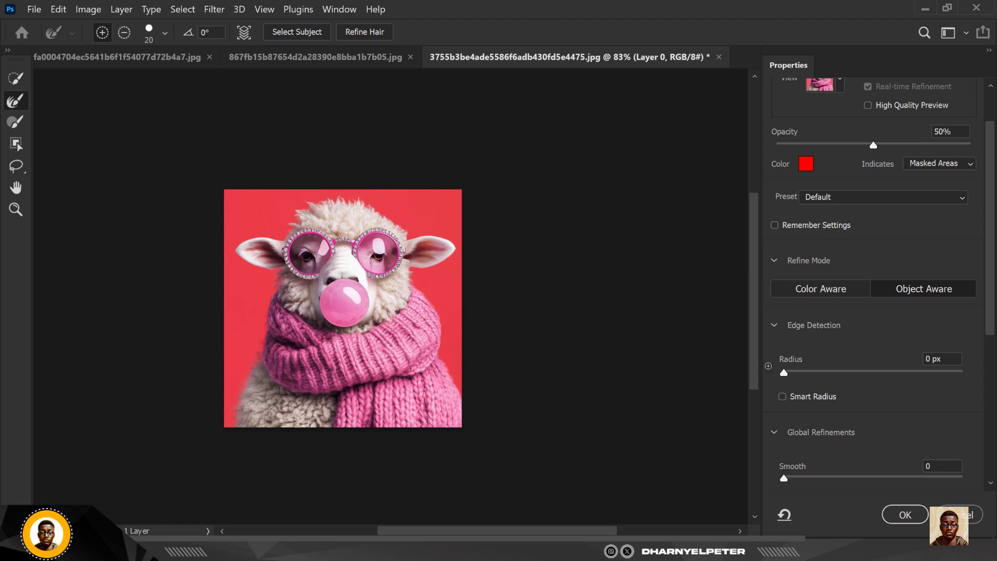
Step: Enable Decontaminate Colors at 100% and output the sheep selection as a new layer with a layer mask
scroll(879, 384, "down", 5)
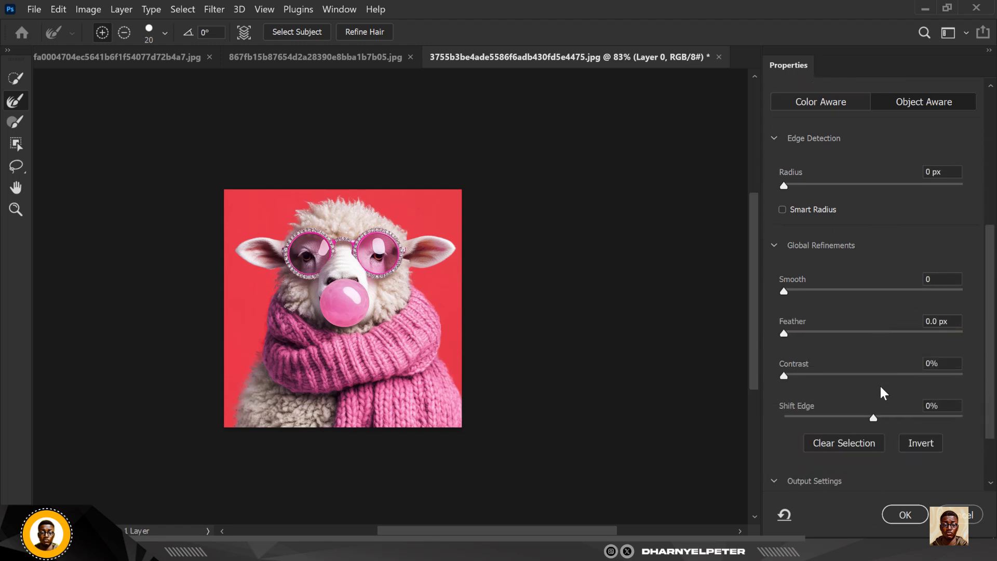
scroll(881, 386, "down", 2)
left_click(782, 442)
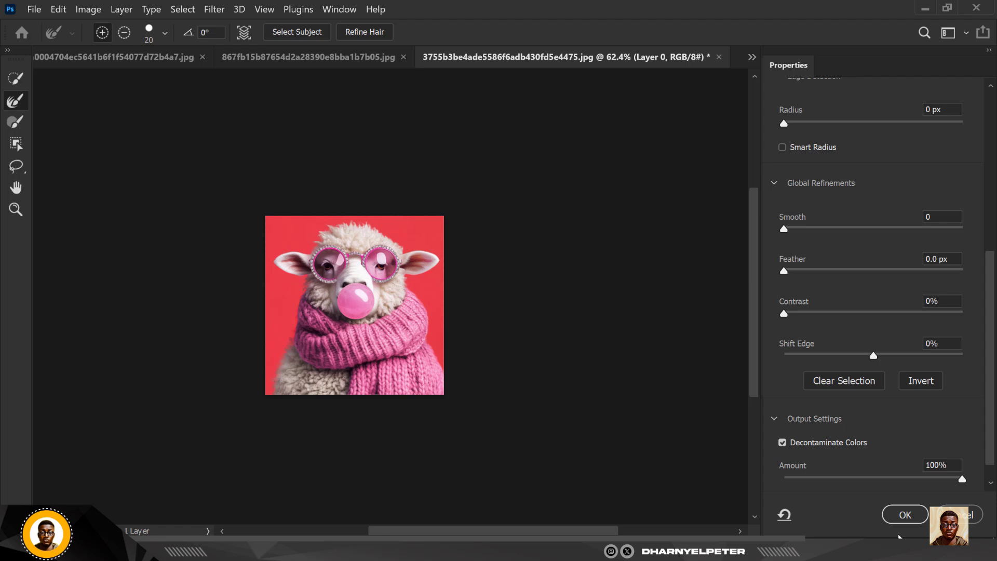
key("Escape")
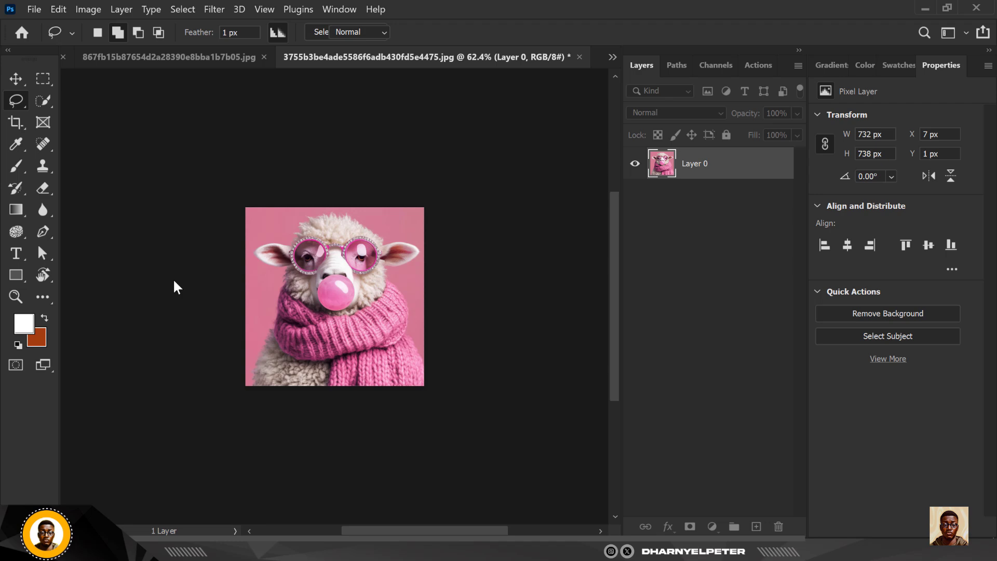
Step: Examine the cut-out sheep's edges and the seam between the wrapped scarf and its hanging end up close
scroll(318, 258, "up", 2)
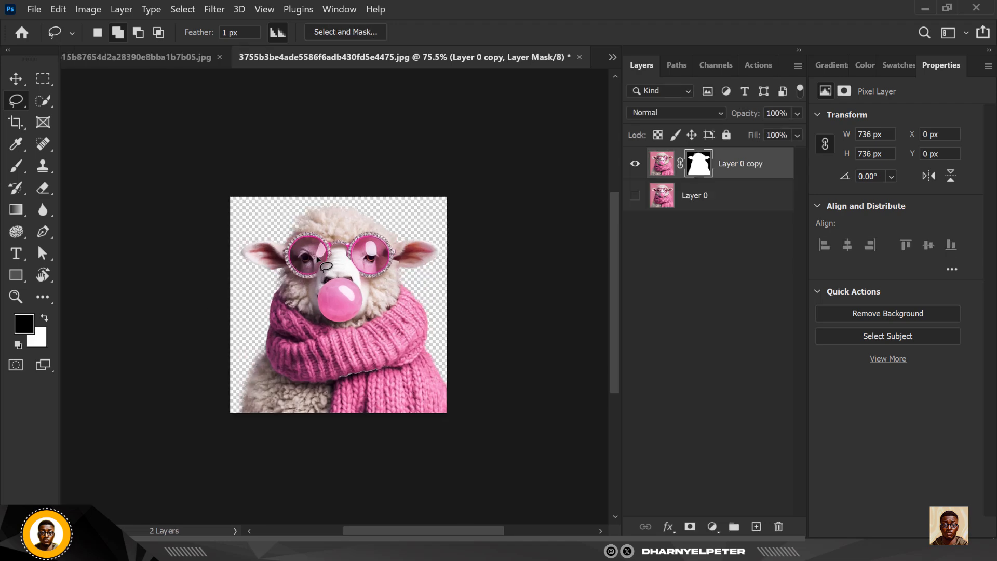
scroll(318, 258, "up", 1)
scroll(318, 258, "up", 1)
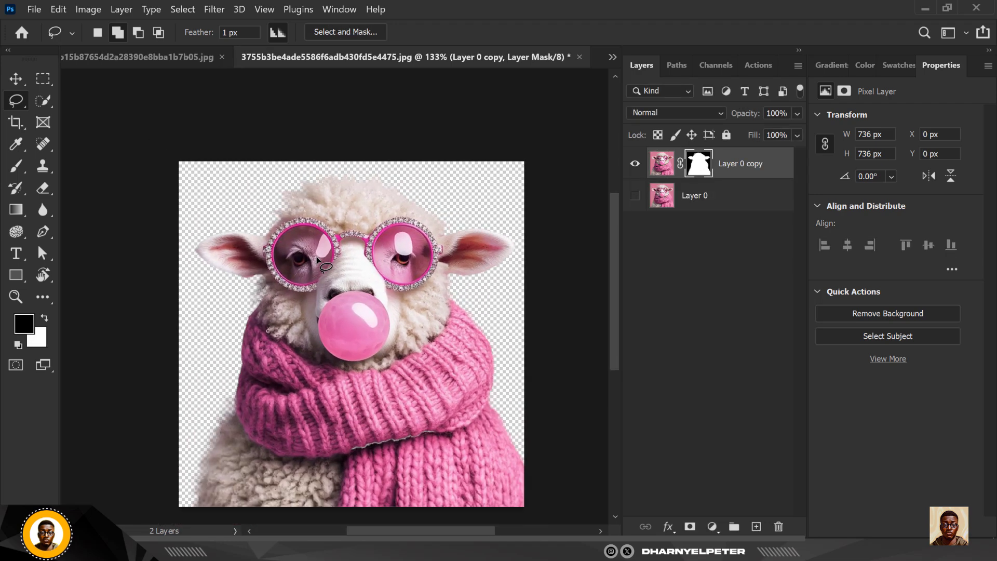
scroll(318, 258, "down", 1)
scroll(318, 259, "up", 1)
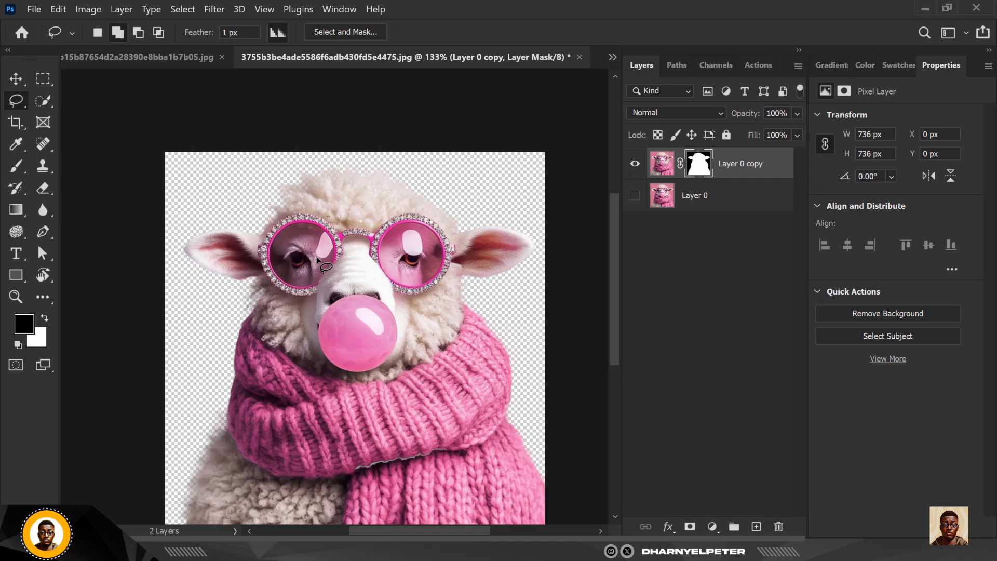
scroll(318, 258, "down", 2)
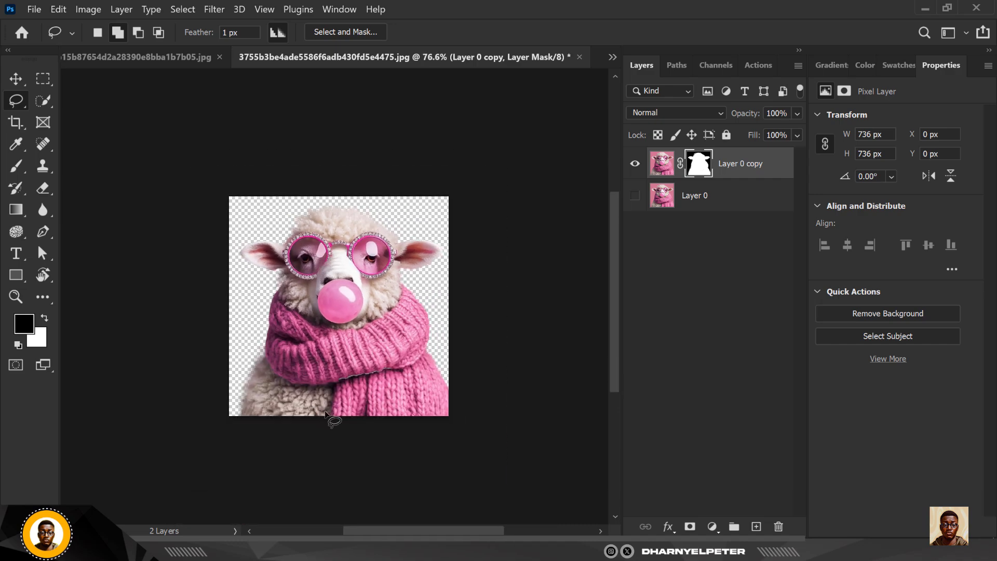
scroll(343, 325, "up", 1)
scroll(354, 371, "up", 4)
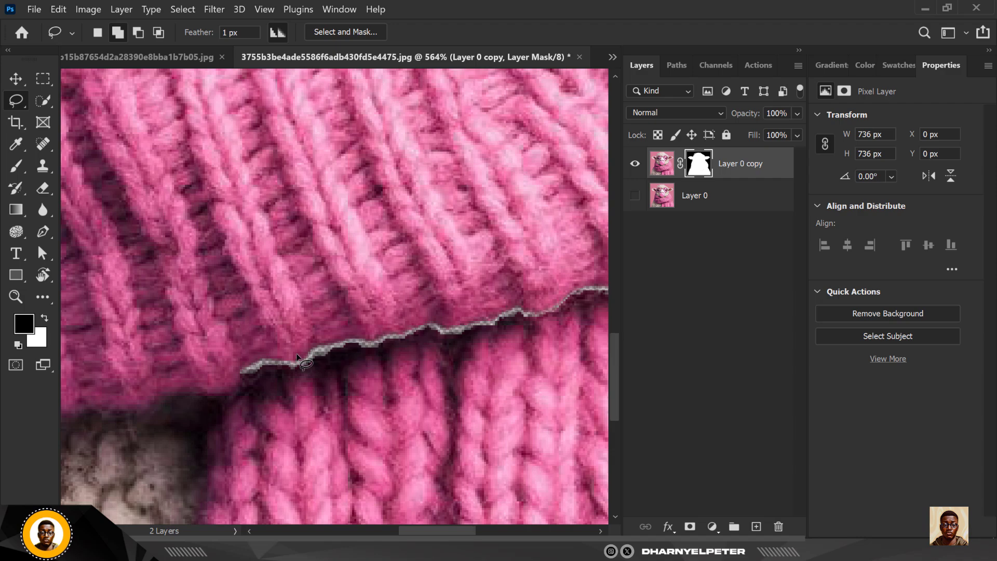
scroll(297, 357, "down", 1)
scroll(297, 357, "down", 1)
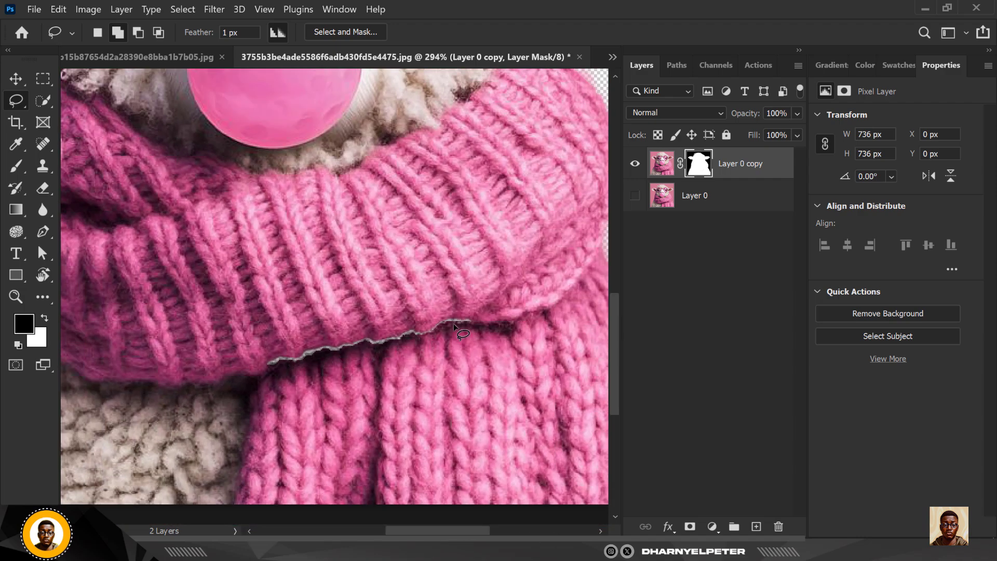
scroll(247, 302, "down", 5)
scroll(498, 235, "up", 1)
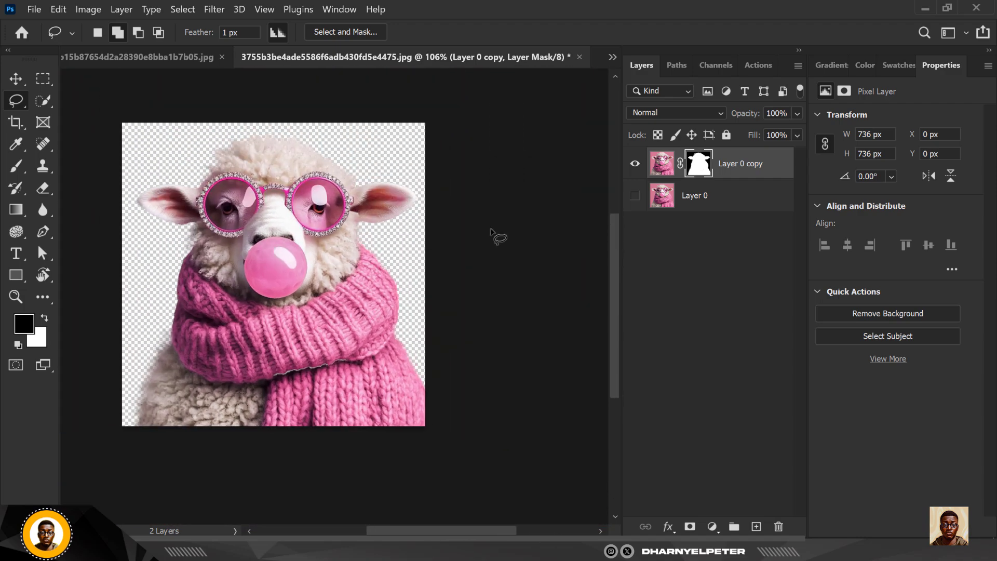
left_click(725, 205)
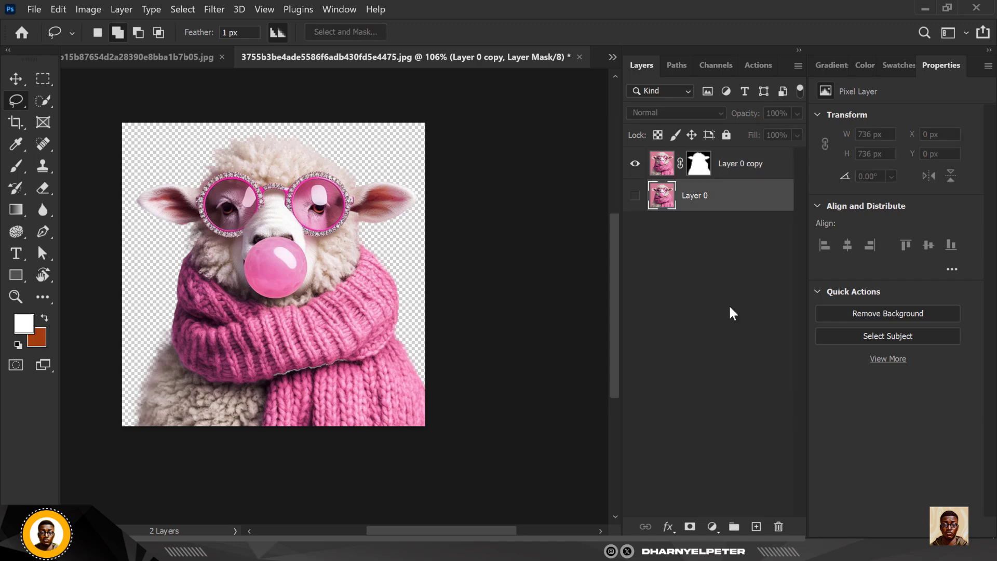
left_click(713, 527)
left_click(710, 198)
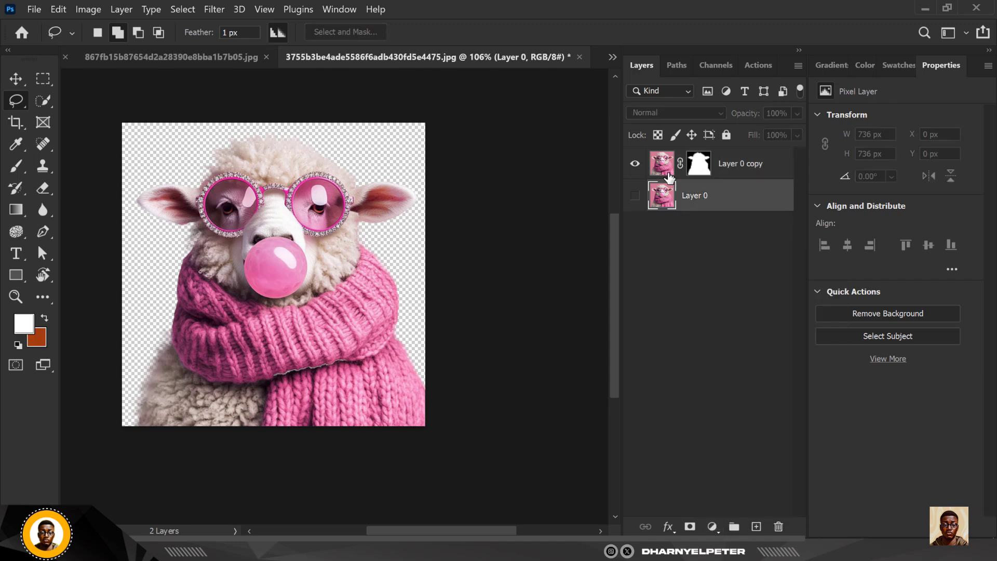
Step: Target the sheep image on Layer 0 copy rather than its mask, and switch to the History Brush tool for the gap beneath the scarf's fold
left_click(667, 169)
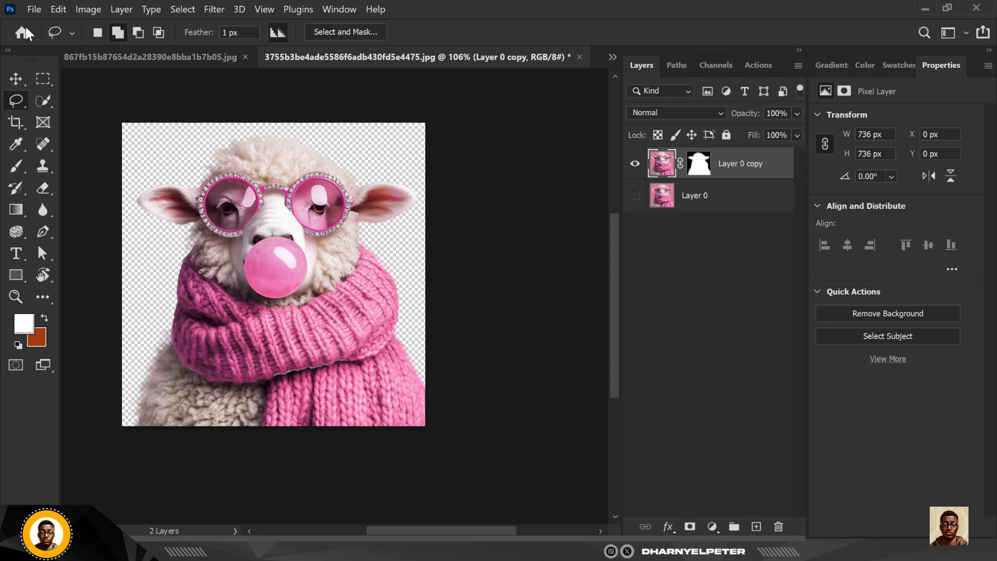
left_click(16, 187)
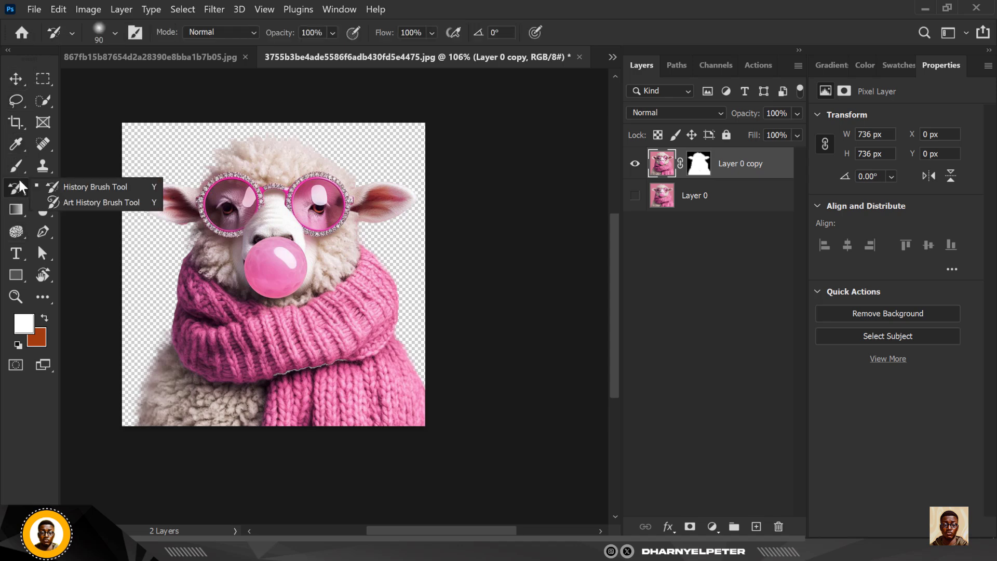
left_click(110, 195)
scroll(311, 374, "up", 5)
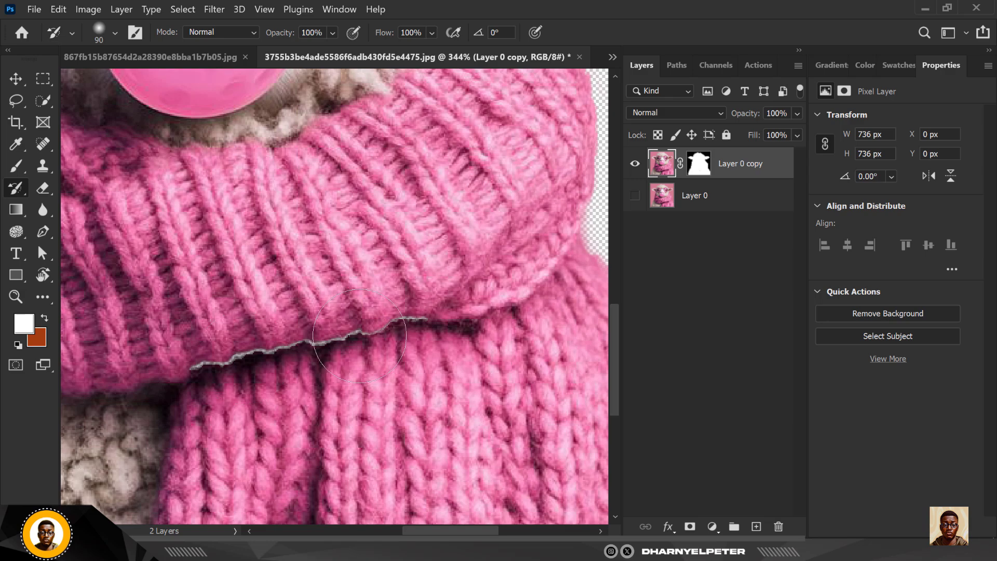
right_click(23, 198)
left_click(71, 190)
Step: Convert Layer 0 copy to a rasterized smart object to bake in its mask, and paint the History Brush along the gap beneath the scarf's fold
right_click(744, 173)
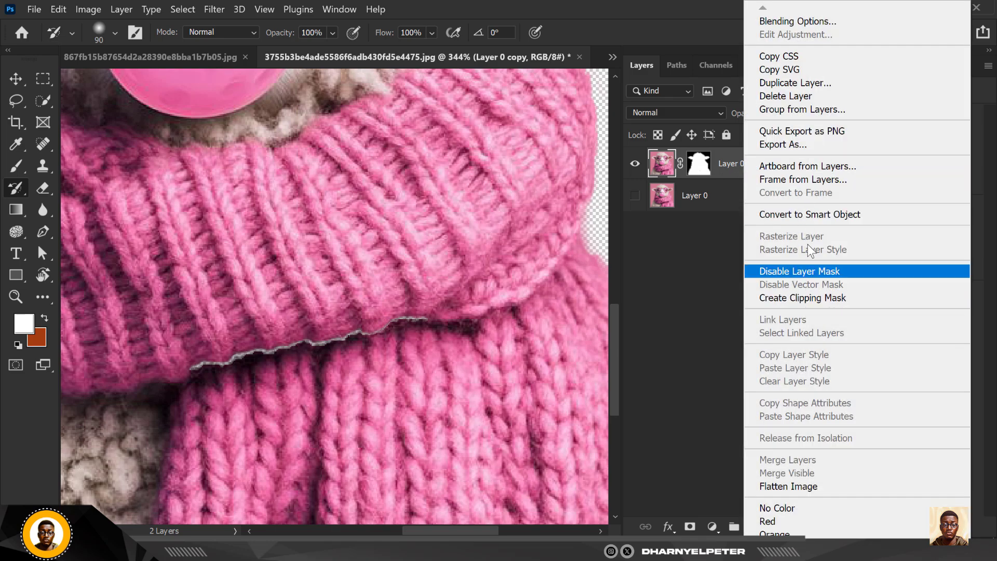
left_click(816, 215)
right_click(743, 165)
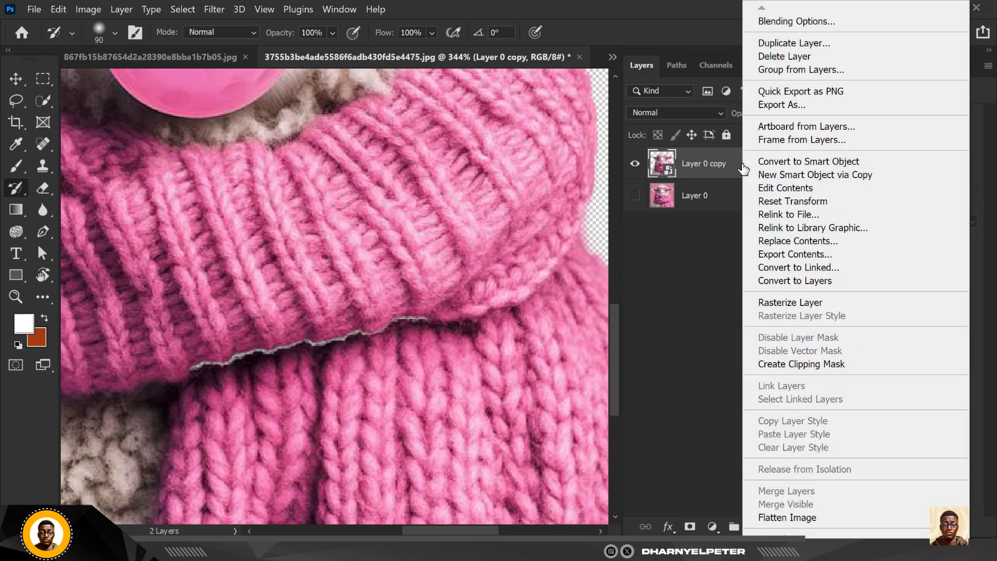
left_click(793, 302)
mouse_move(254, 336)
left_mouse_down()
mouse_move(198, 364)
mouse_move(303, 356)
mouse_move(398, 325)
left_mouse_up()
scroll(368, 305, "down", 5)
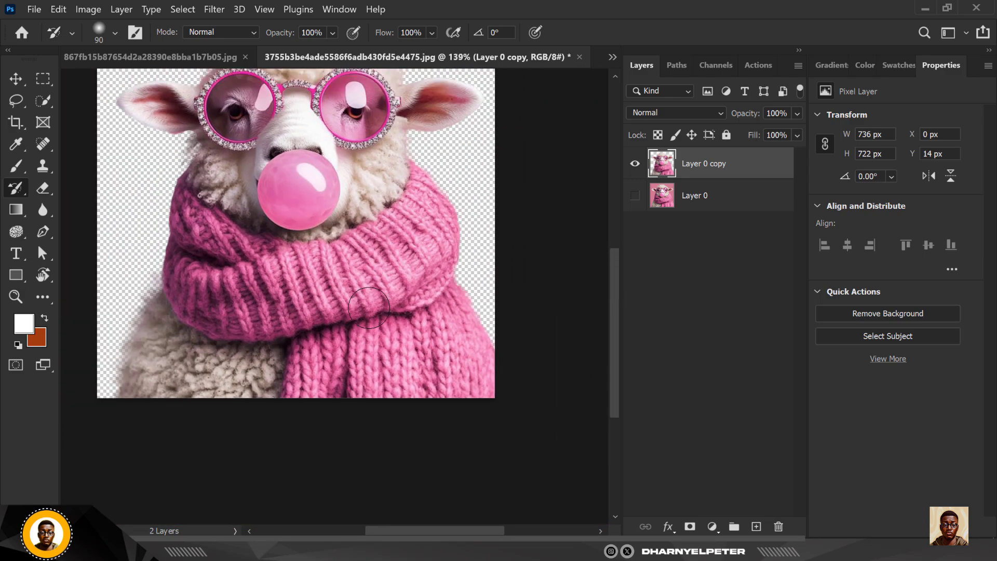
Step: Undo the History Brush repair and the smart object conversion so that Layer 0 copy has its layer mask again
key("ctrl+z")
key("ctrl+z")
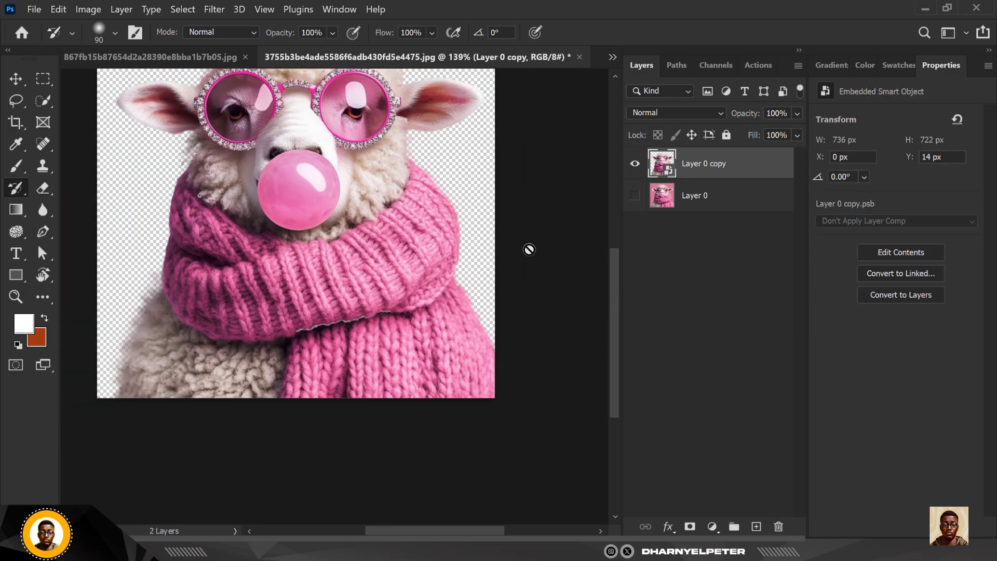
key("ctrl+shift+z")
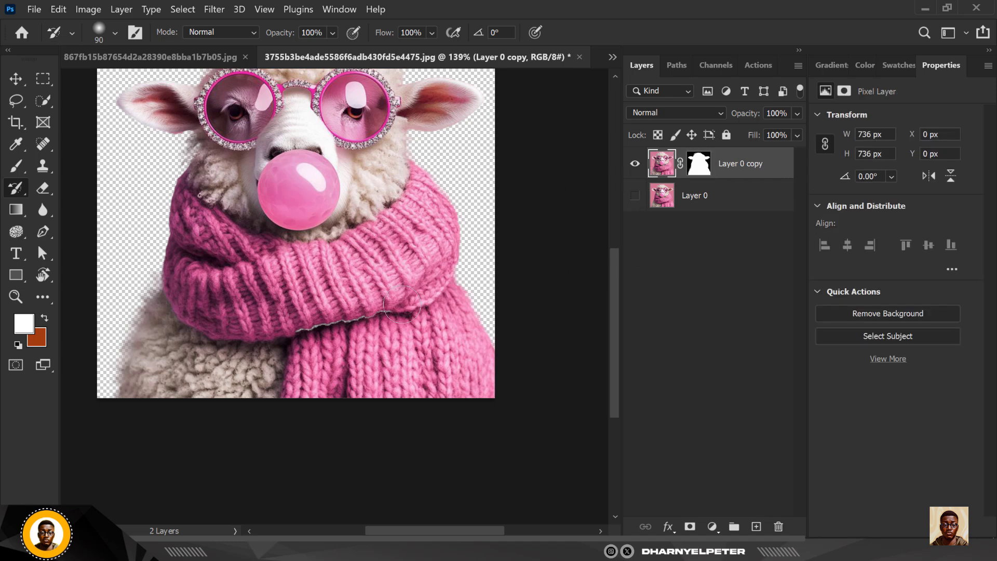
Step: Convert the masked Layer 0 copy to a smart object and rasterize it into a plain pixel layer
scroll(395, 308, "up", 1)
scroll(386, 315, "up", 1)
right_click(753, 165)
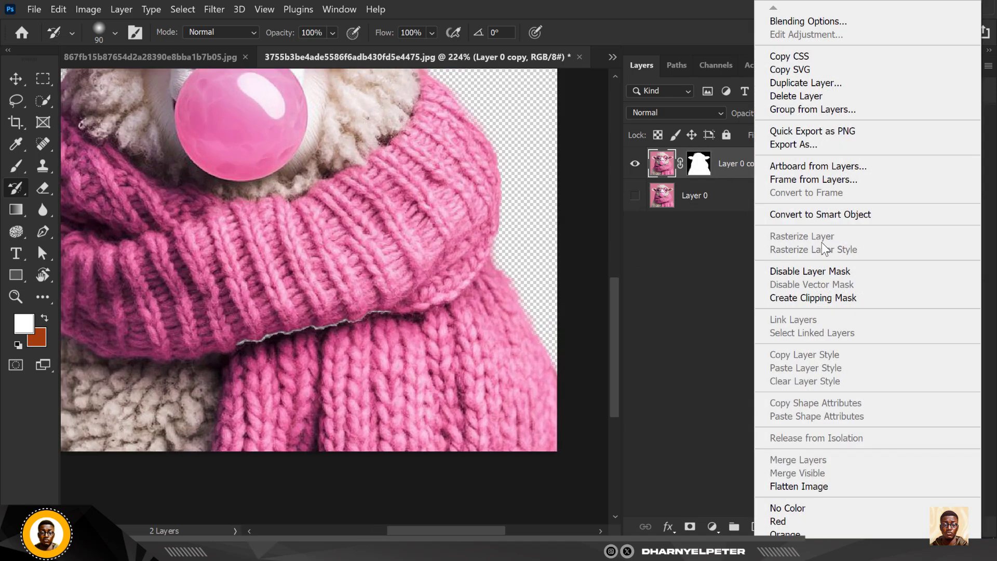
left_click(831, 215)
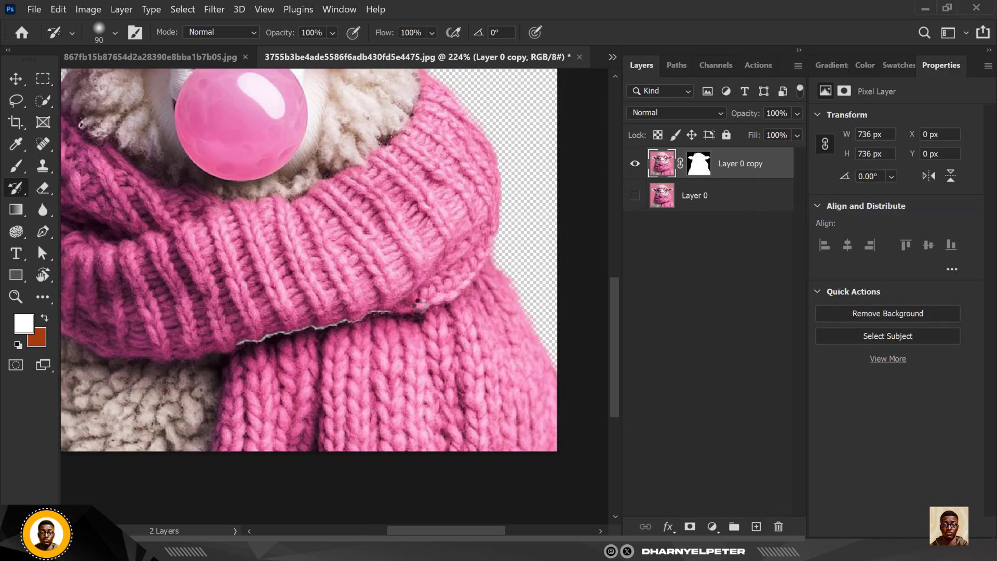
right_click(754, 168)
left_click(792, 303)
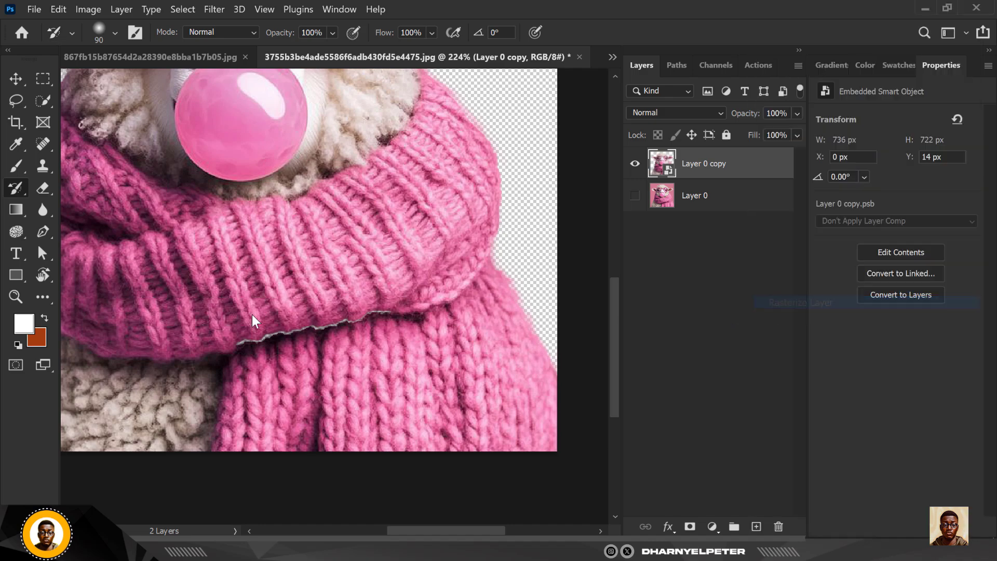
Step: Paint the History Brush at size 90 along the gap beneath the scarf's fold and inspect the repaired sheep cut-out
scroll(293, 303, "down", 3)
scroll(294, 303, "up", 4)
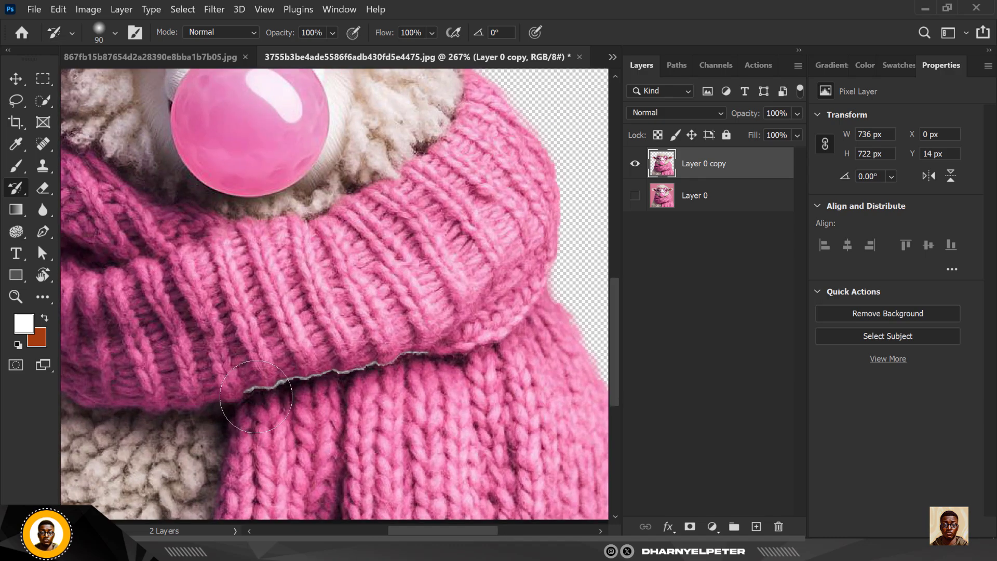
mouse_move(256, 396)
left_mouse_down()
mouse_move(377, 374)
mouse_move(358, 382)
left_mouse_up()
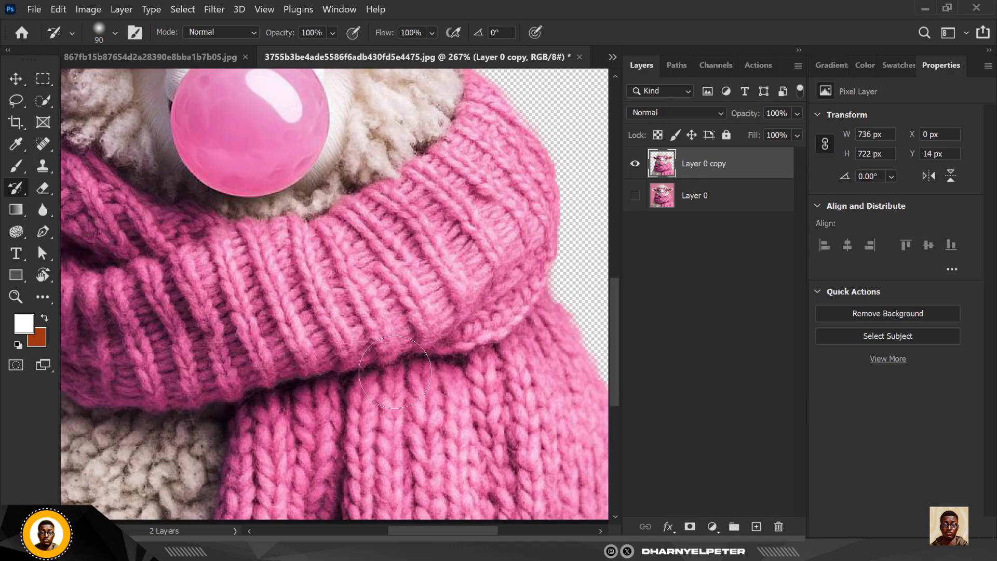
scroll(358, 382, "down", 3)
scroll(251, 202, "up", 3)
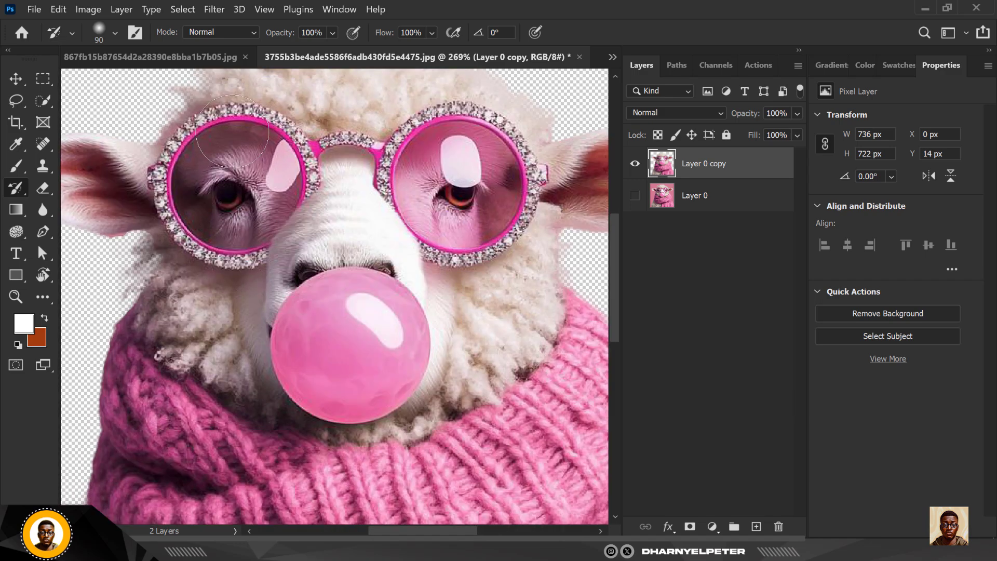
scroll(345, 203, "down", 2)
scroll(346, 204, "down", 4)
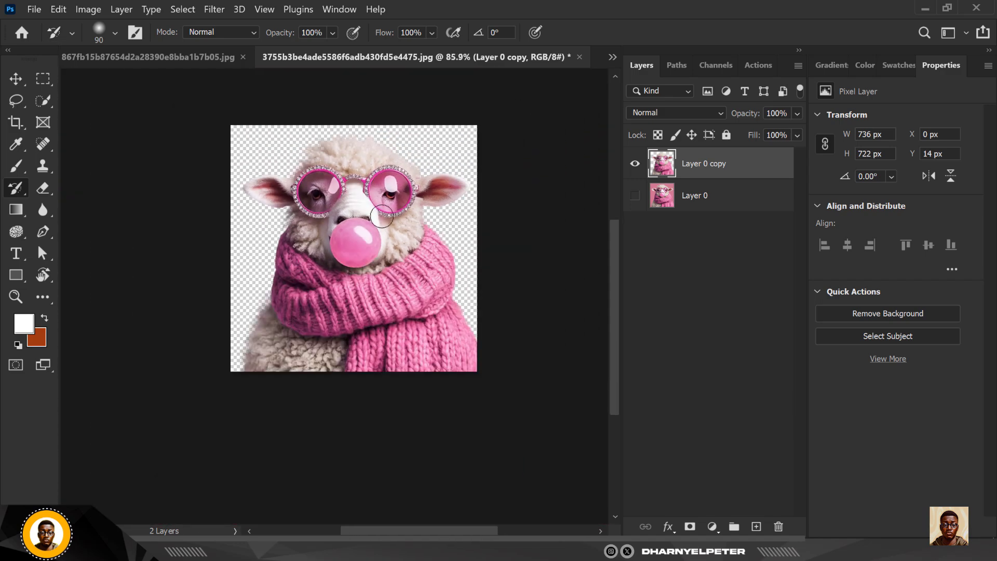
scroll(422, 201, "up", 4)
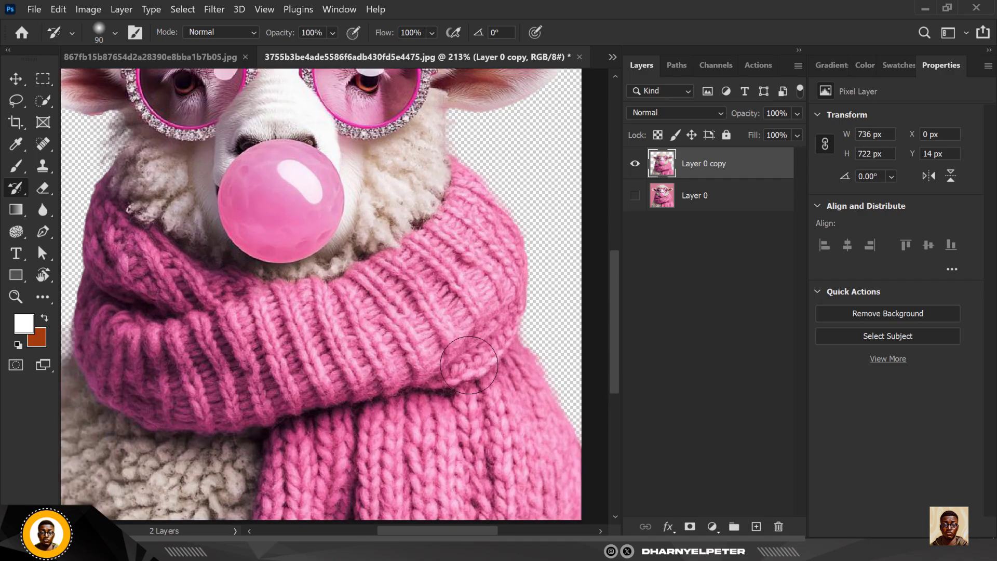
scroll(394, 358, "down", 2)
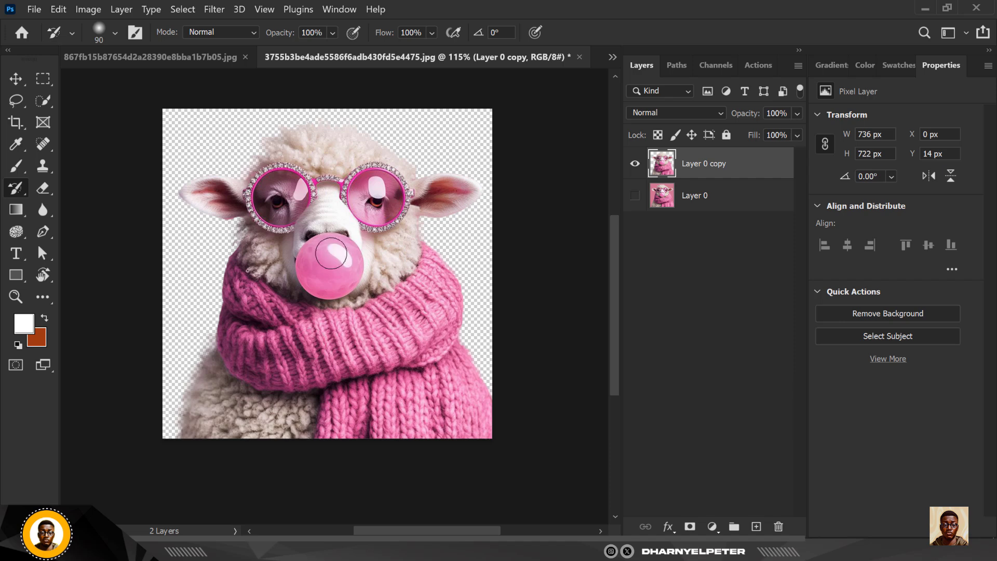
Step: Convert Layer 0 copy to a smart object and add a Solid Color fill layer in pink ed6fac directly above Layer 0
right_click(747, 164)
left_click(783, 214)
left_click(722, 198)
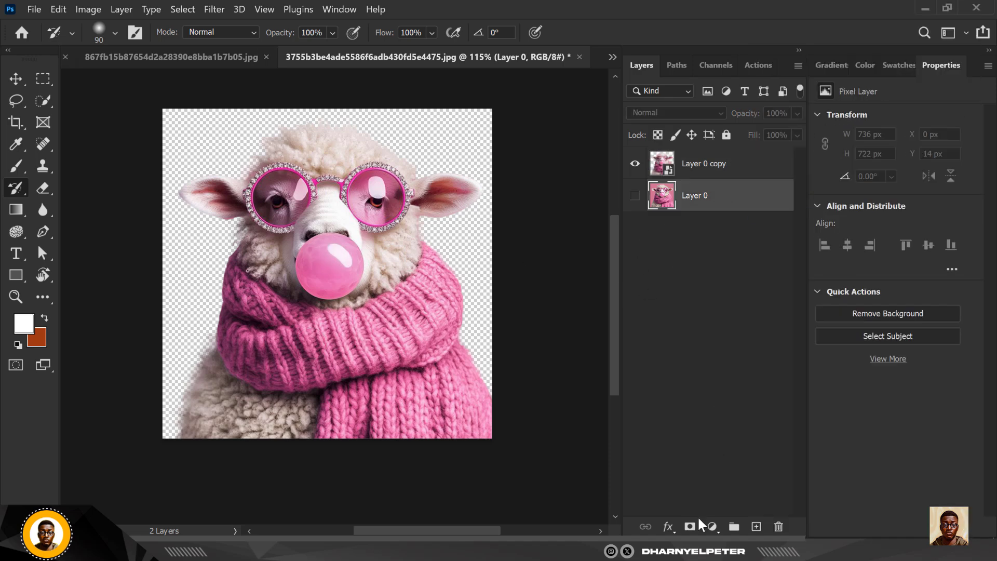
left_click(713, 526)
left_click(732, 252)
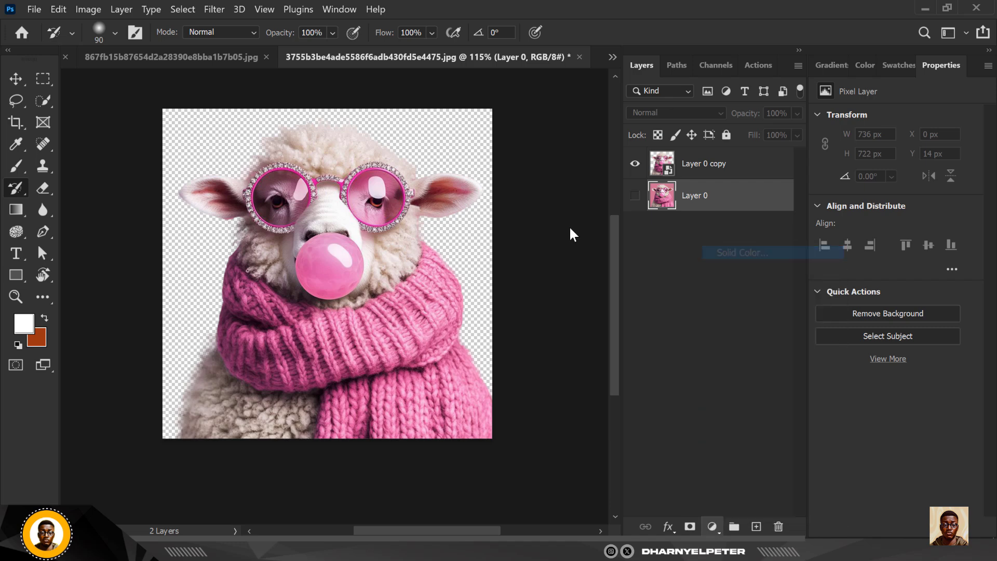
left_click(327, 361)
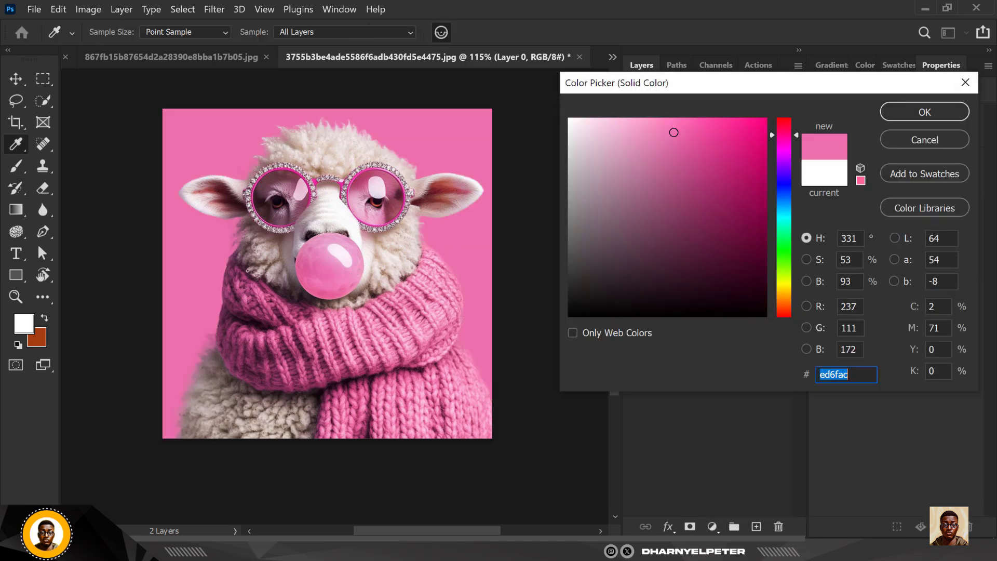
left_click(950, 110)
key("y")
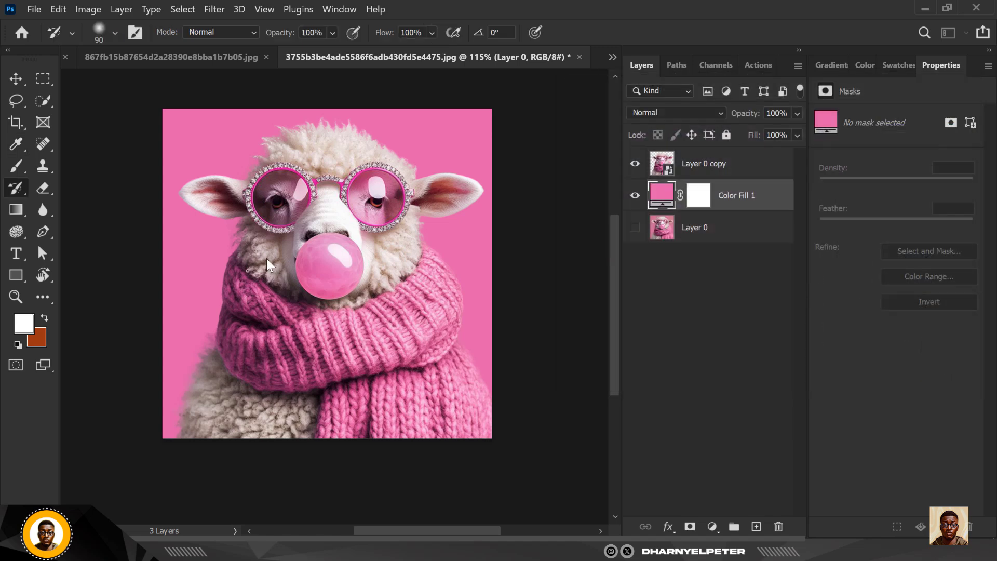
scroll(323, 222, "down", 2)
scroll(345, 218, "up", 2)
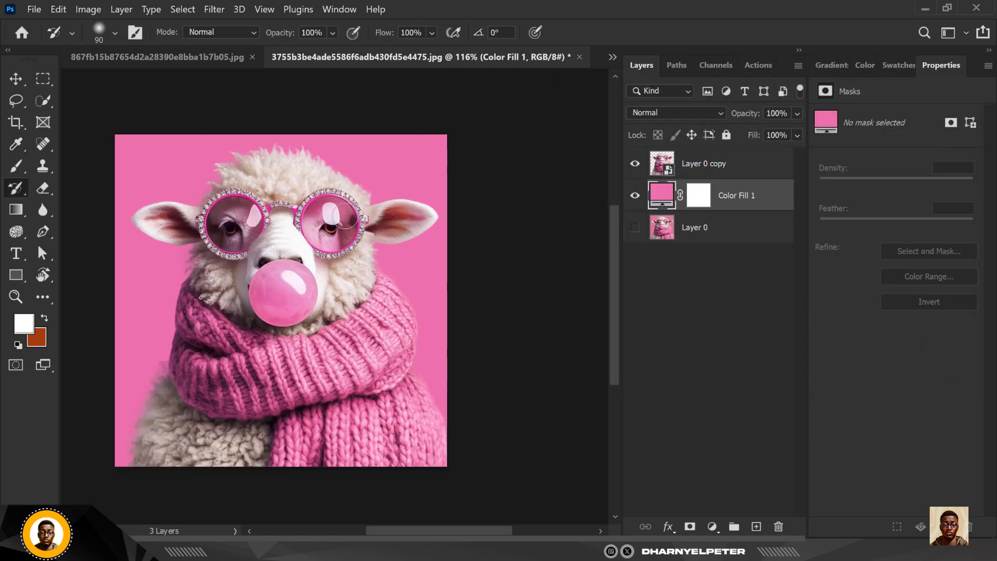
Step: Change the Color Fill 1 background to the dark purple 20101b and check the sheep's edges against it
left_click(16, 79)
double_click(661, 192)
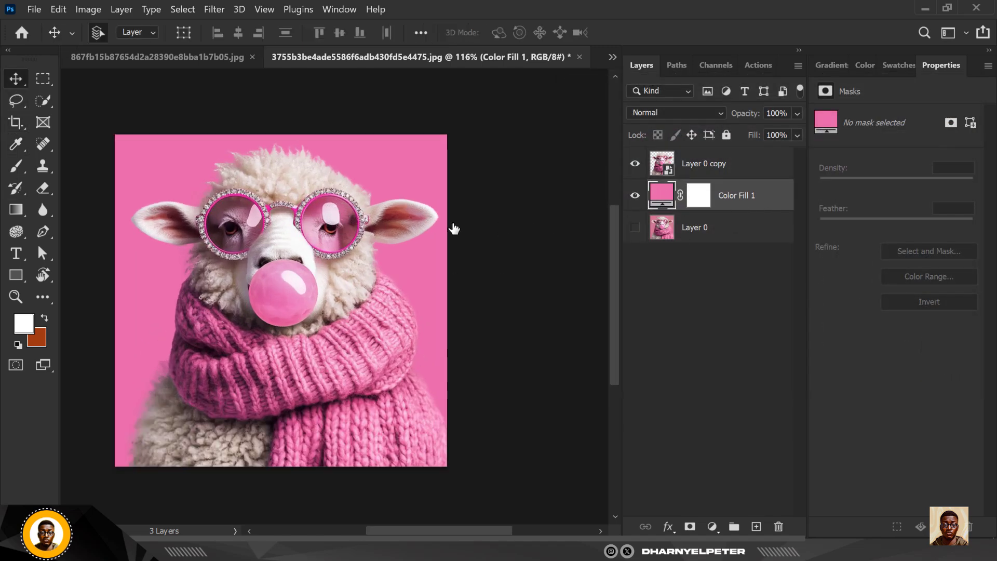
type("20101b")
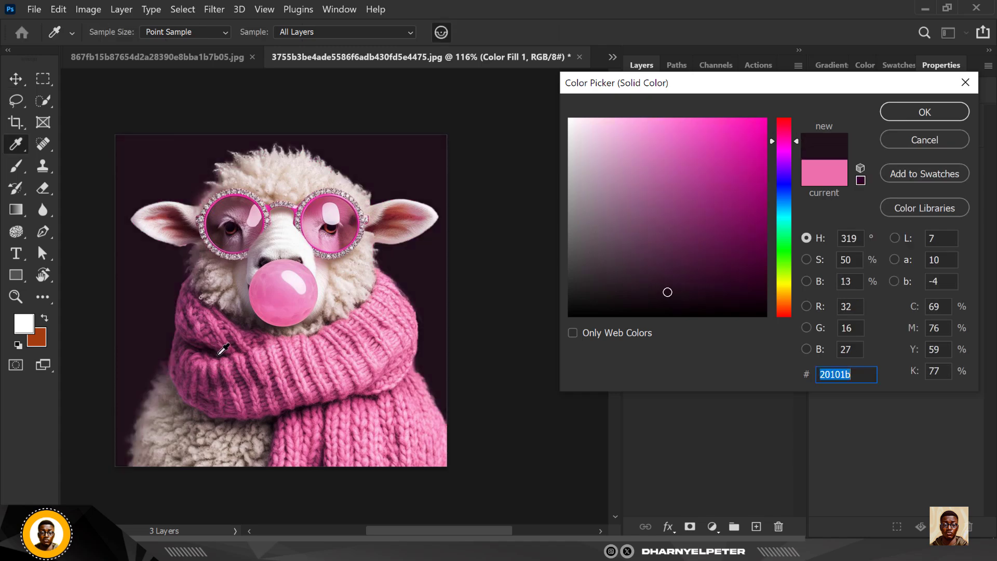
left_click(922, 113)
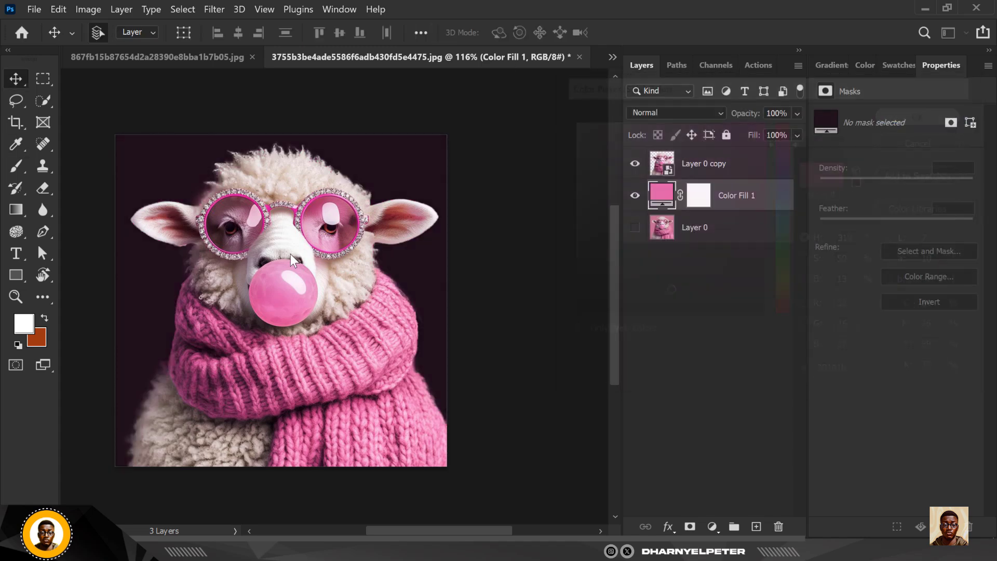
scroll(343, 251, "down", 3)
scroll(343, 252, "up", 2)
scroll(363, 226, "up", 1)
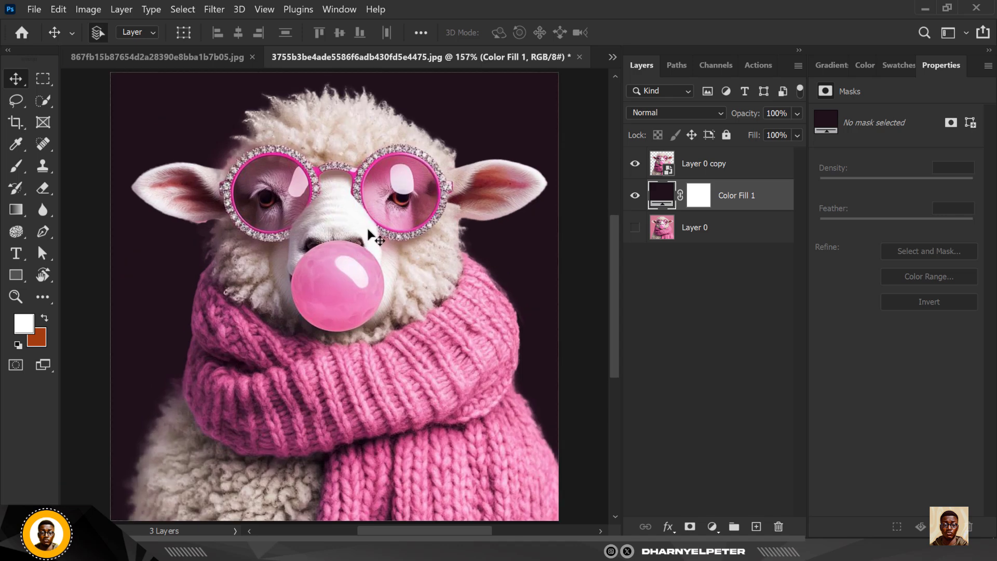
scroll(379, 213, "down", 3)
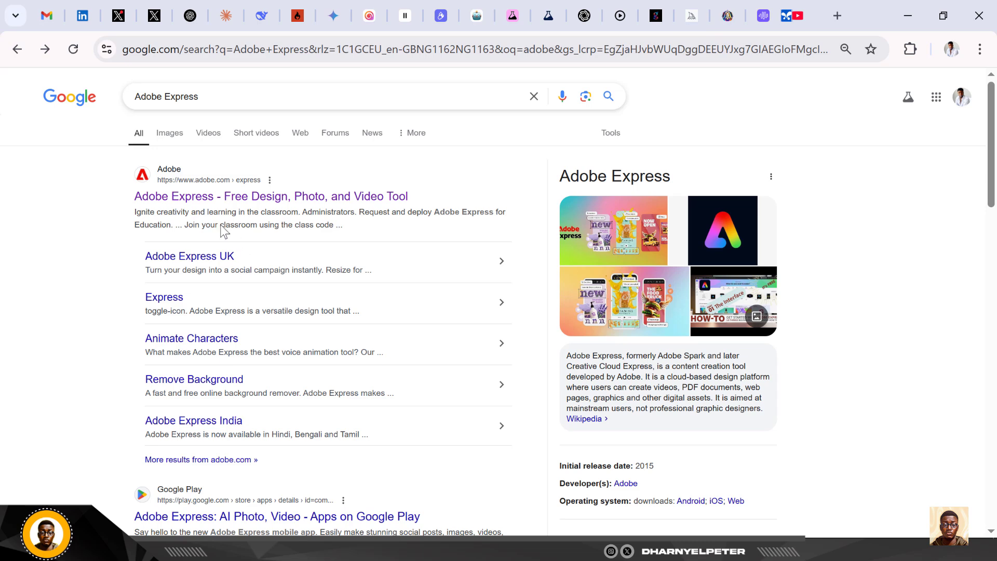
Step: Switch to Adobe Express from the Google search results, launch its free version and dismiss the app installation offer
left_click(202, 202)
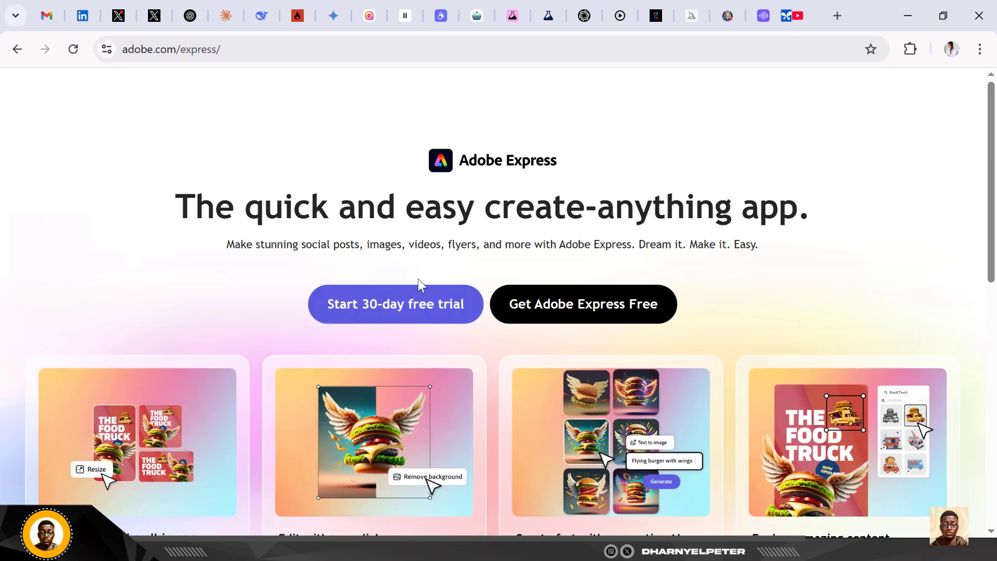
left_click(565, 311)
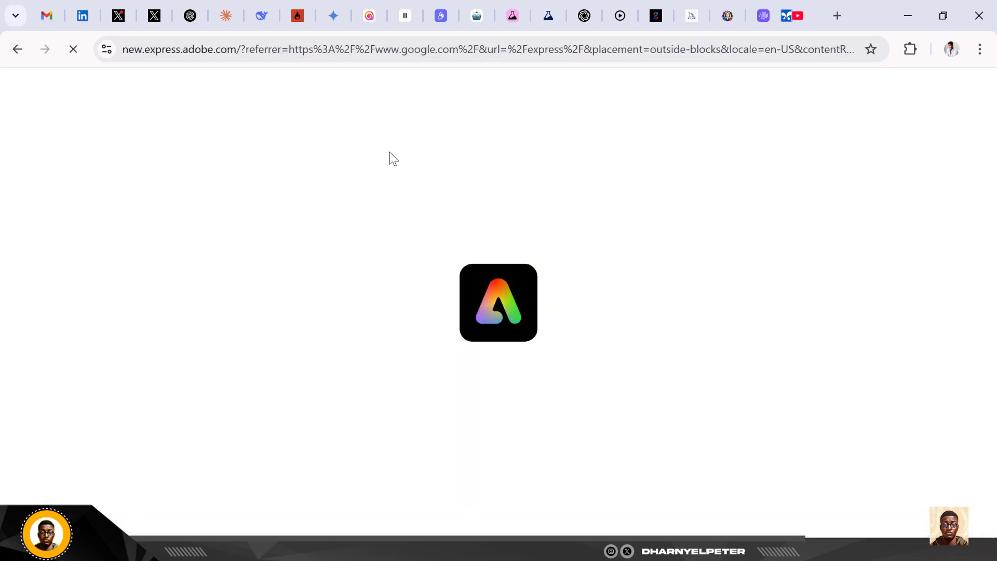
key("ctrl+minus")
key("ctrl+minus")
key("ctrl+minus")
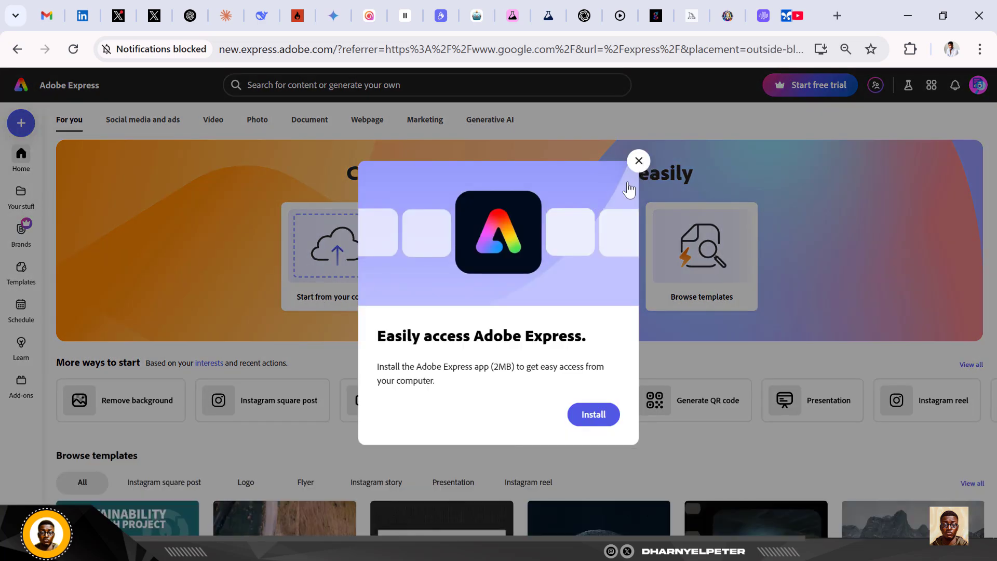
left_click(638, 160)
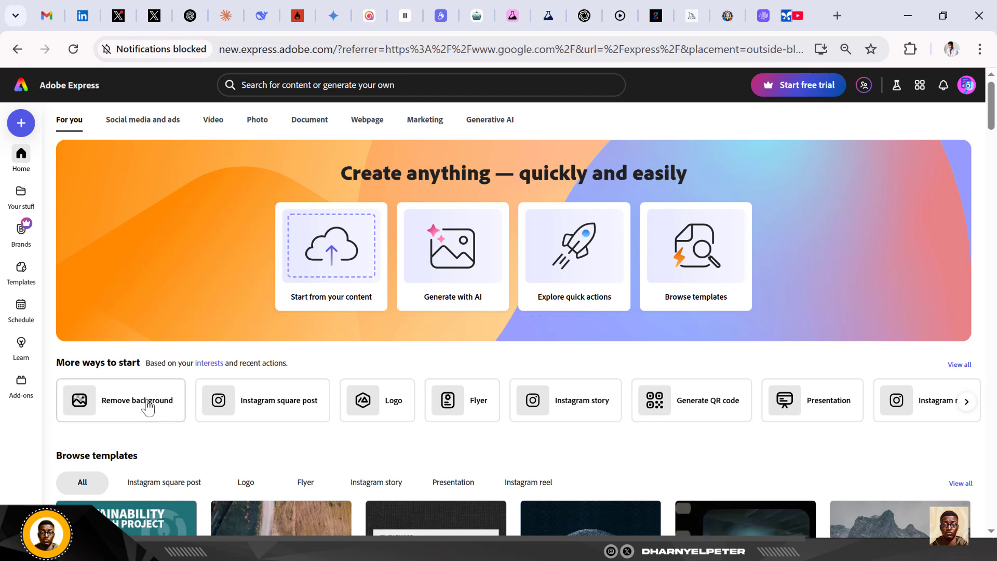
Step: Run the Remove background quick action on the sheep image 3755b3be4ade5586f6adb430fd5e4475 from the BACKGROUND REMOVAL folder, and close it without downloading
left_click(116, 404)
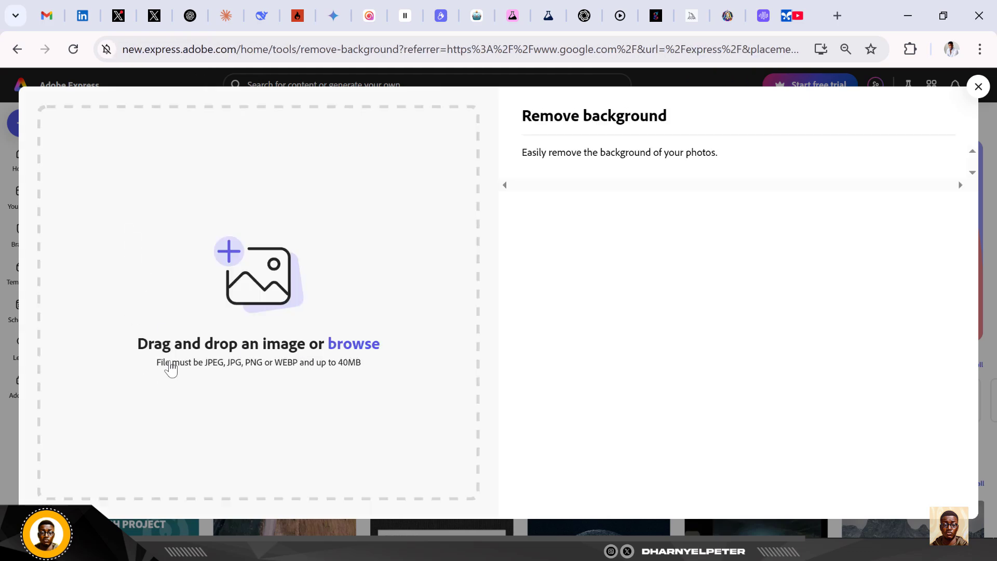
left_click(353, 344)
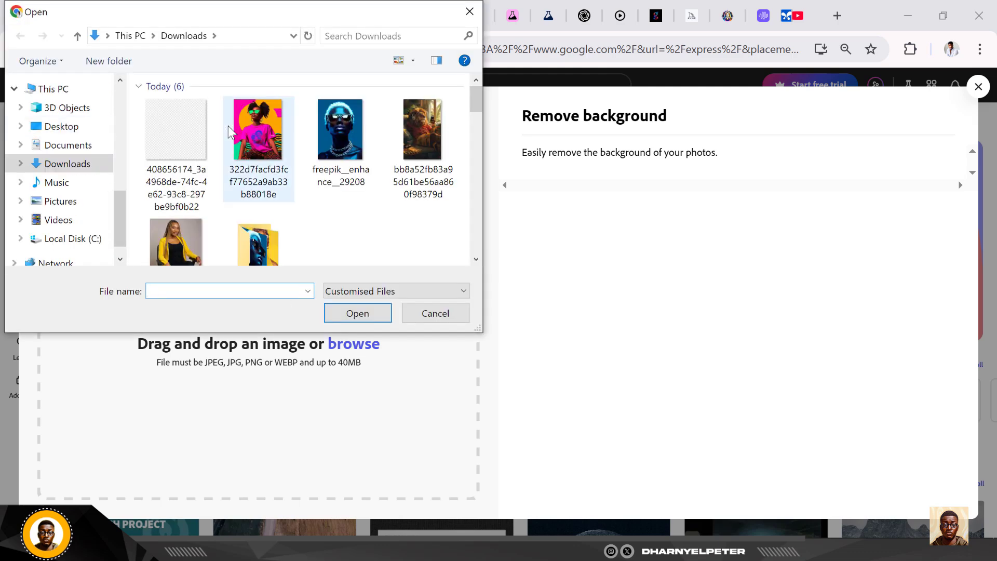
scroll(223, 199, "down", 1)
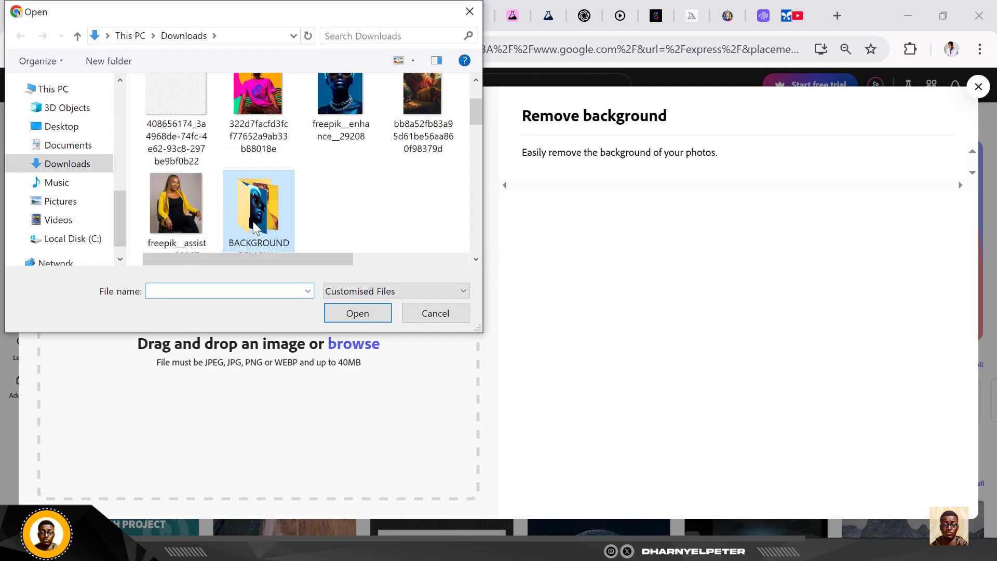
double_click(261, 223)
scroll(229, 214, "up", 1)
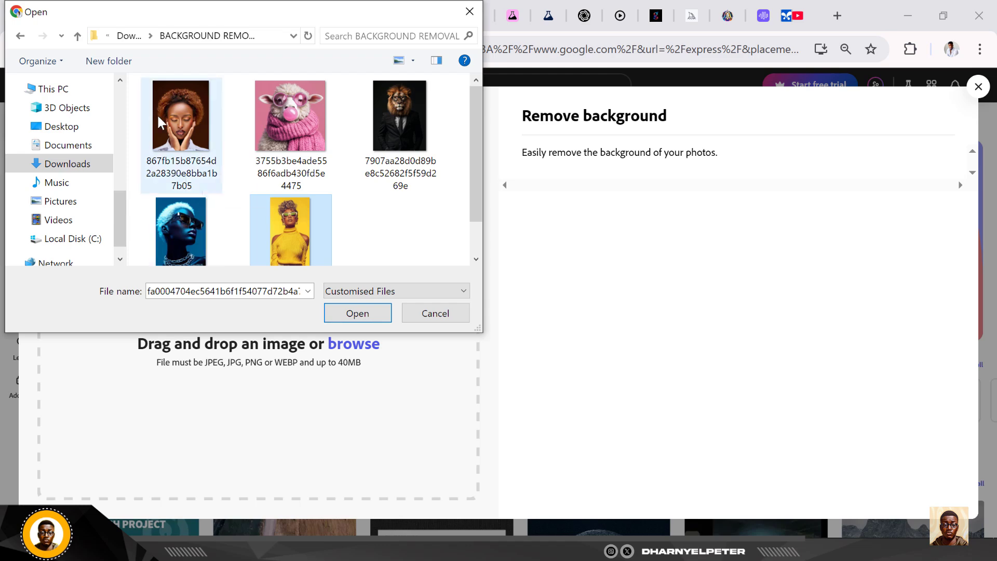
left_click(303, 111)
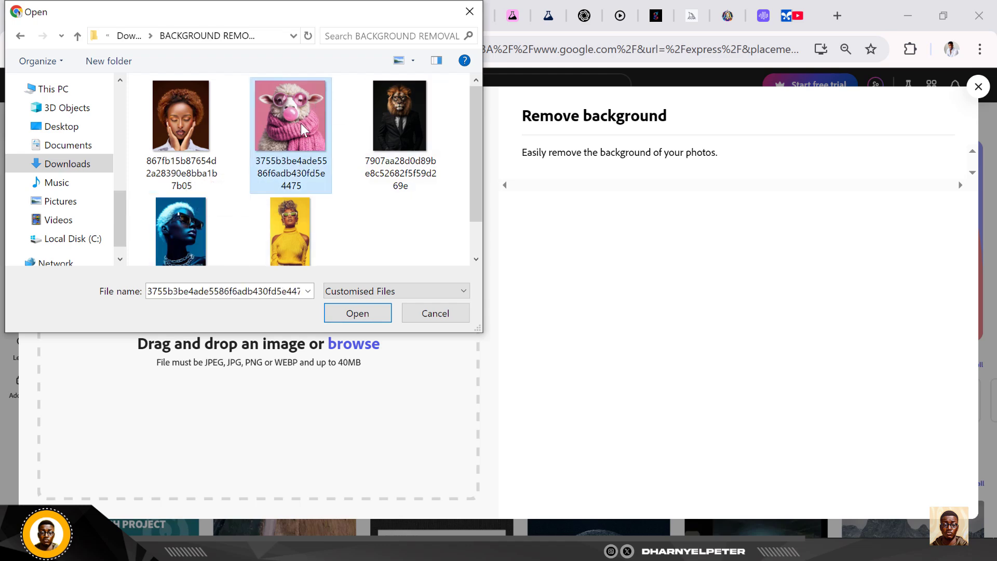
left_click(338, 315)
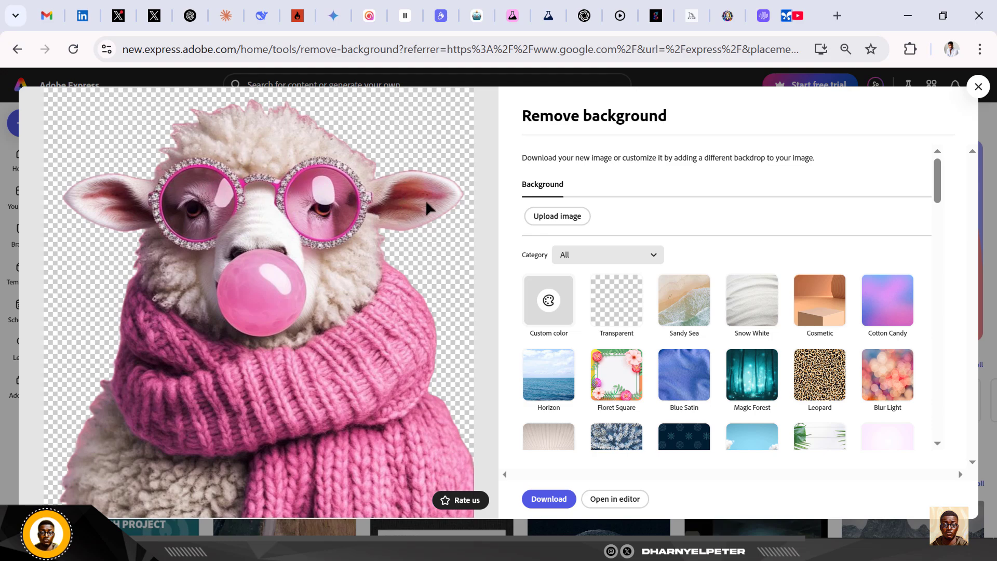
left_click(978, 88)
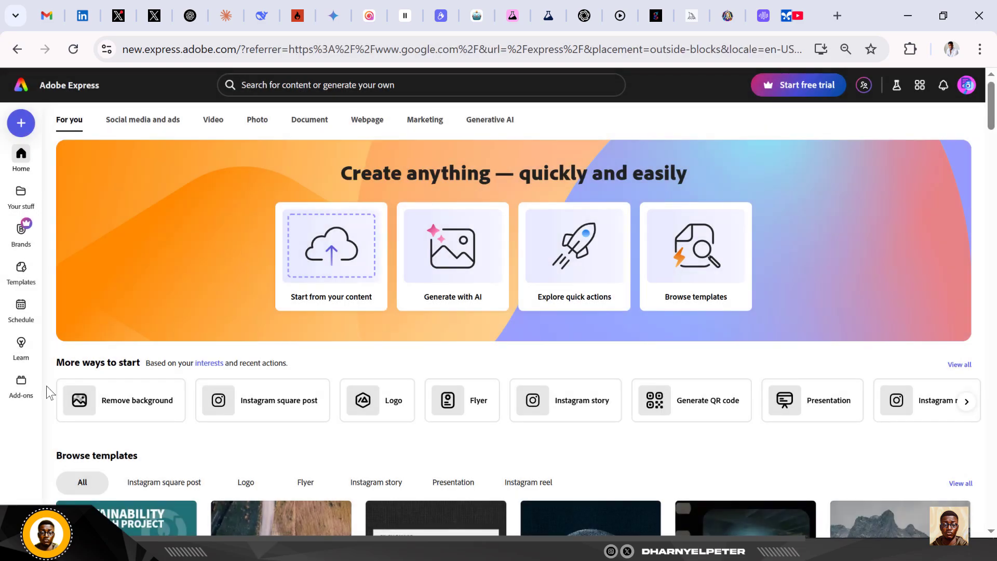
Step: Run the Remove background quick action on the yellow-sweater portrait fa0004704ec5641b6f1f54077d72b4a7, and close it without downloading
left_click(144, 407)
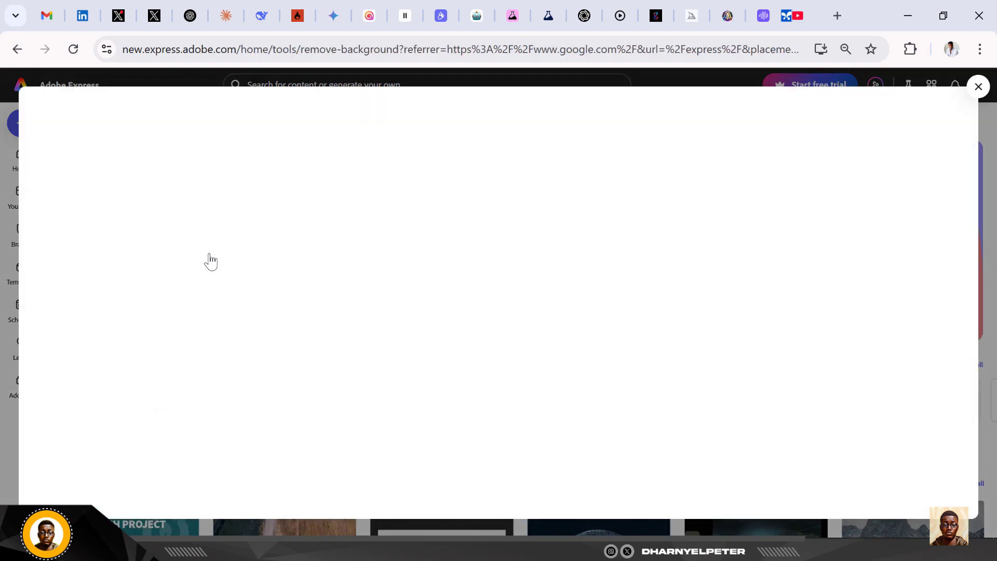
left_click(351, 347)
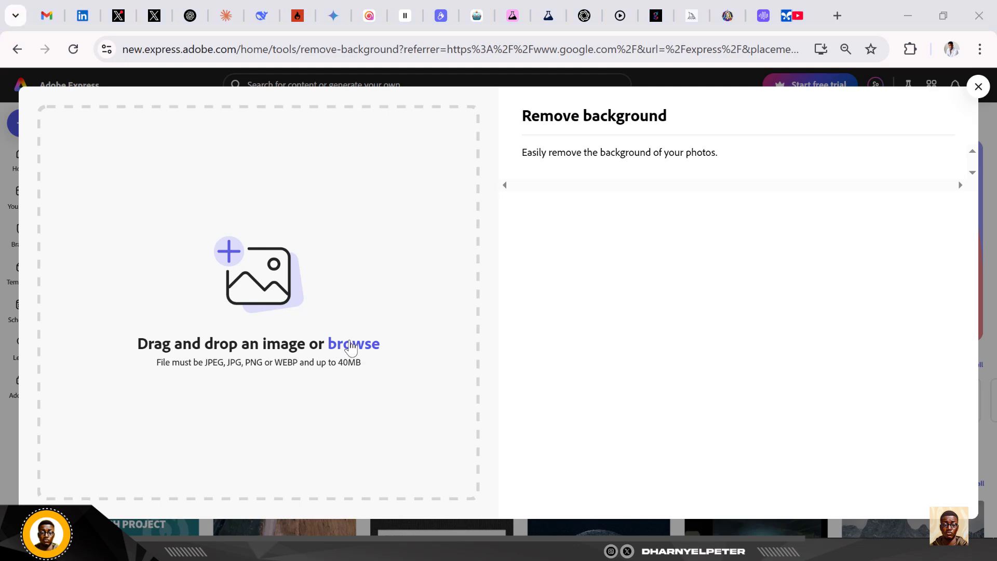
left_click(291, 234)
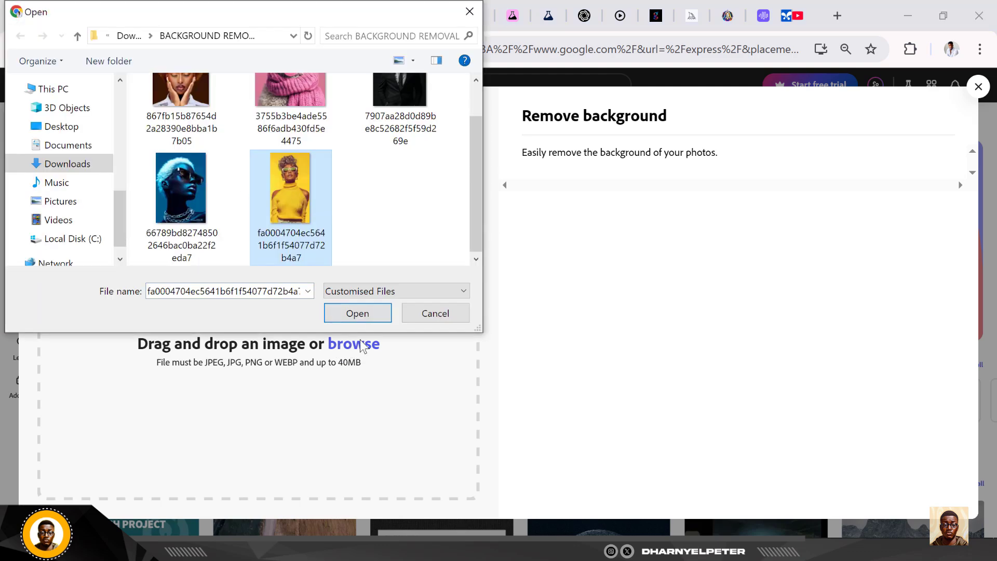
left_click(363, 314)
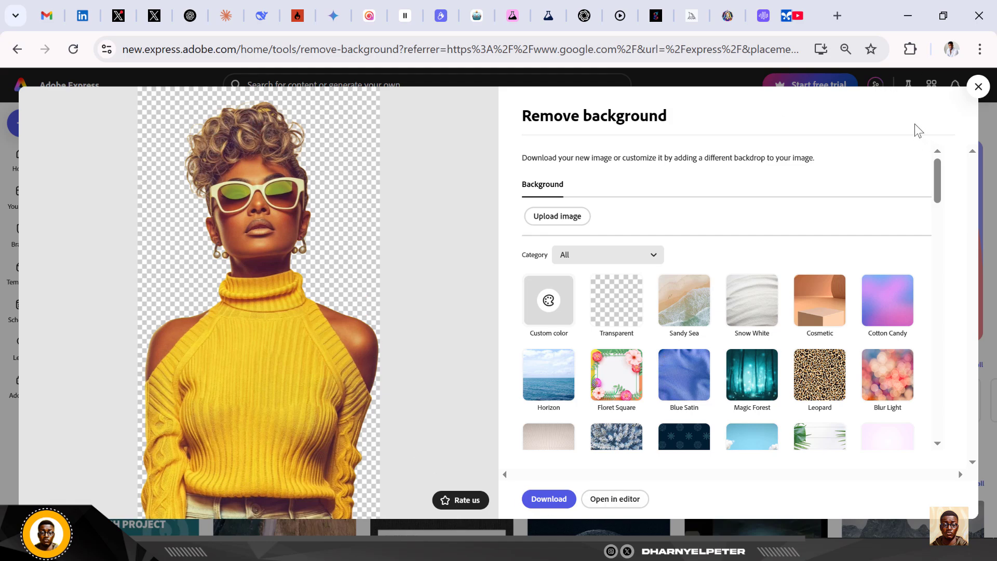
left_click(978, 87)
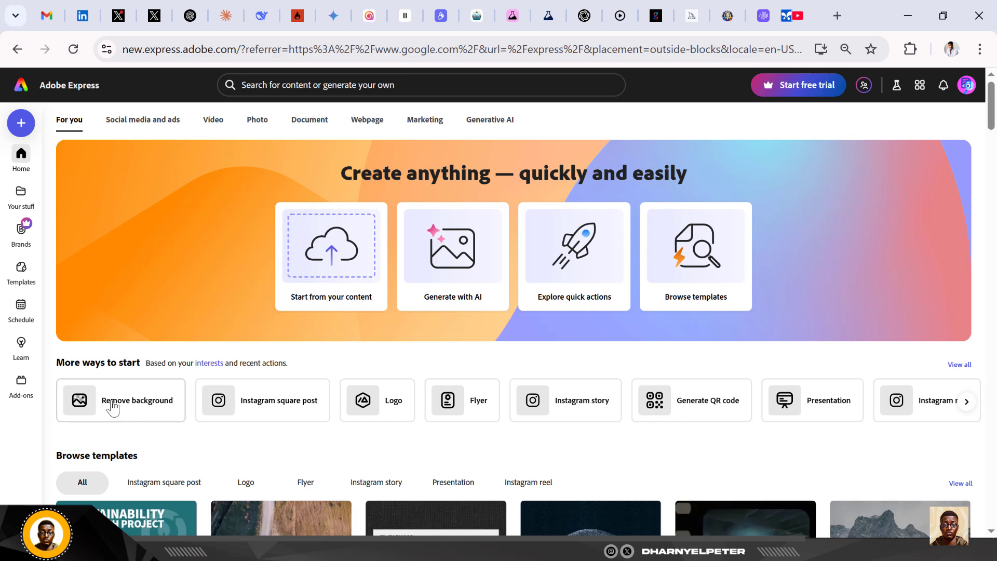
Step: Run the Remove background quick action on the lion image 7907aa28d0d89be8c52682f5f59d269e, and close it without downloading
left_click(112, 407)
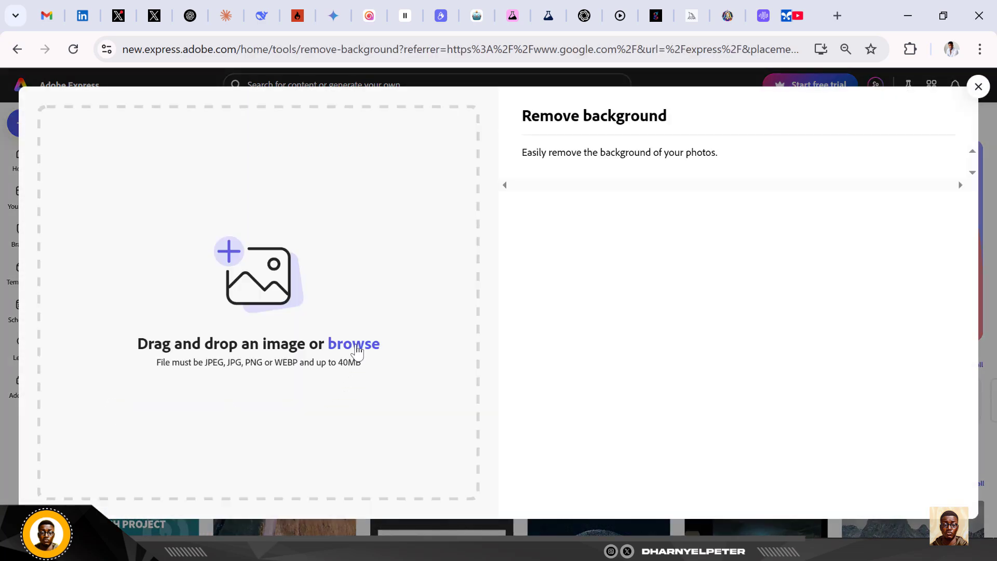
left_click(357, 346)
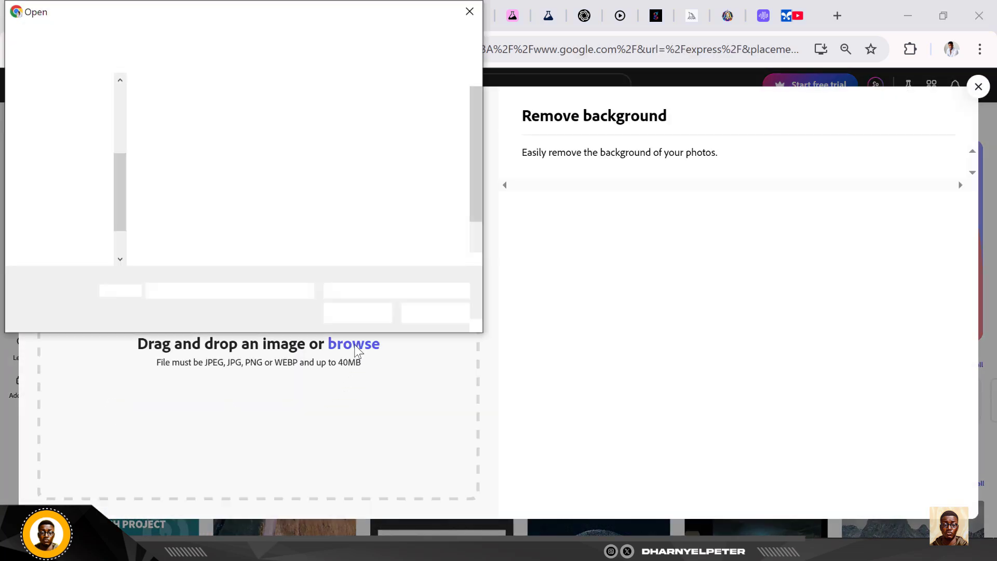
left_click(400, 120)
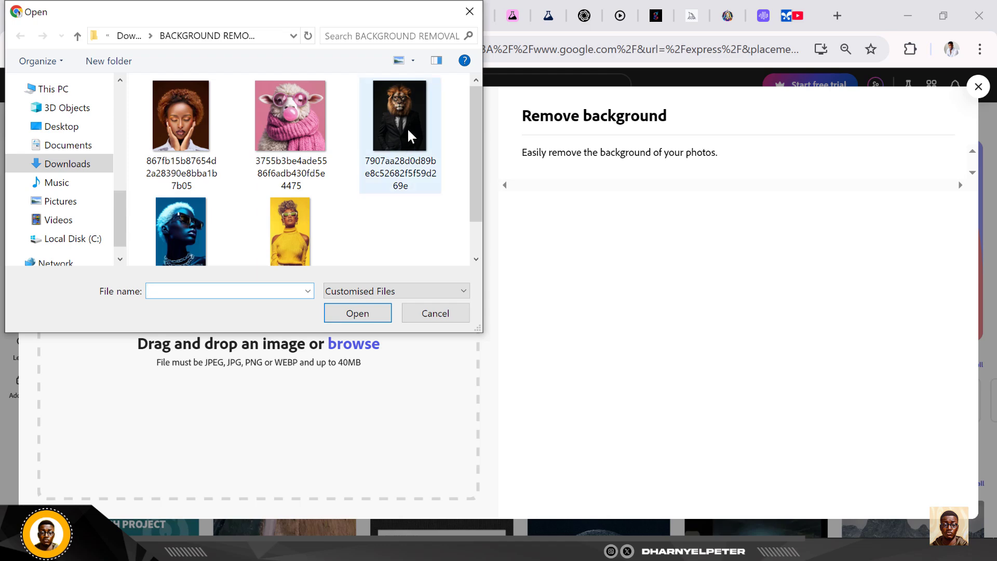
left_click(369, 318)
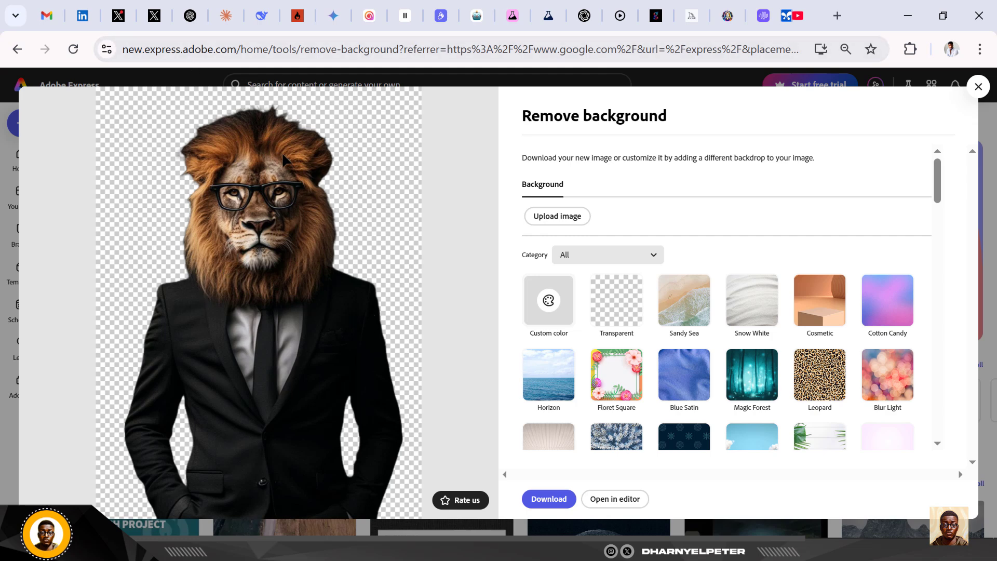
left_click(978, 87)
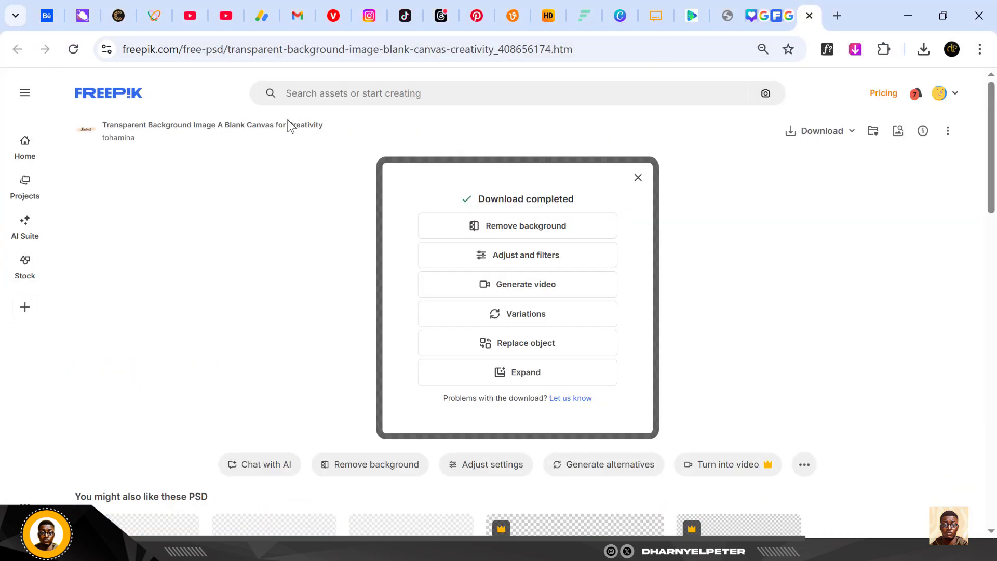
Step: Switch to Freepik, dismiss the download notice, and open the Remove background tool from the Images category of its home page
left_click(637, 180)
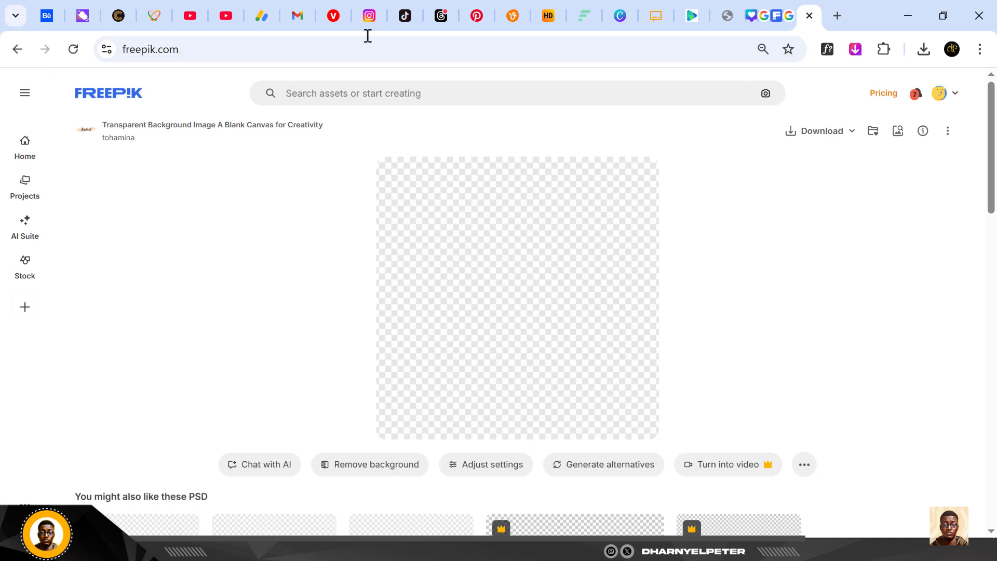
left_click(779, 20)
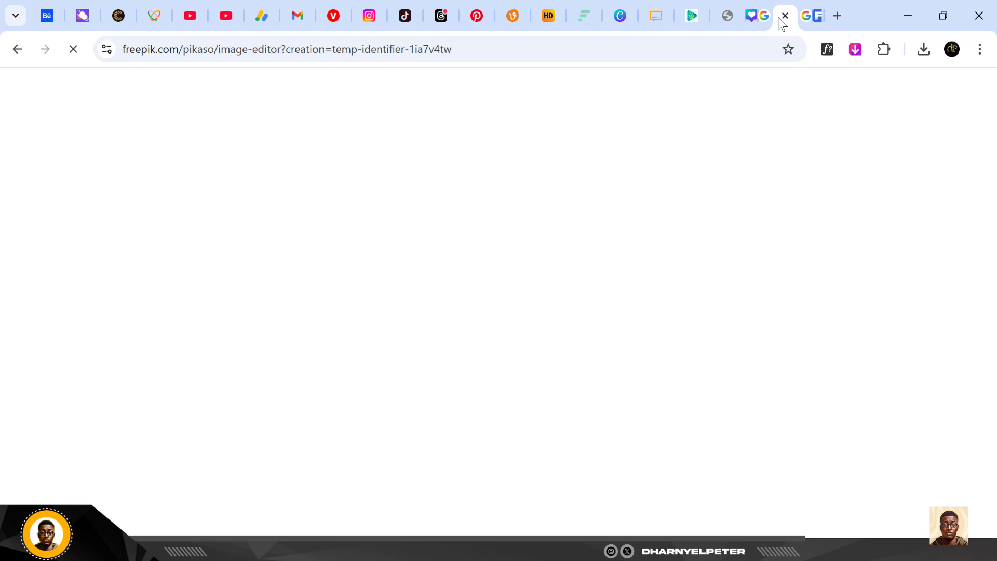
left_click(818, 18)
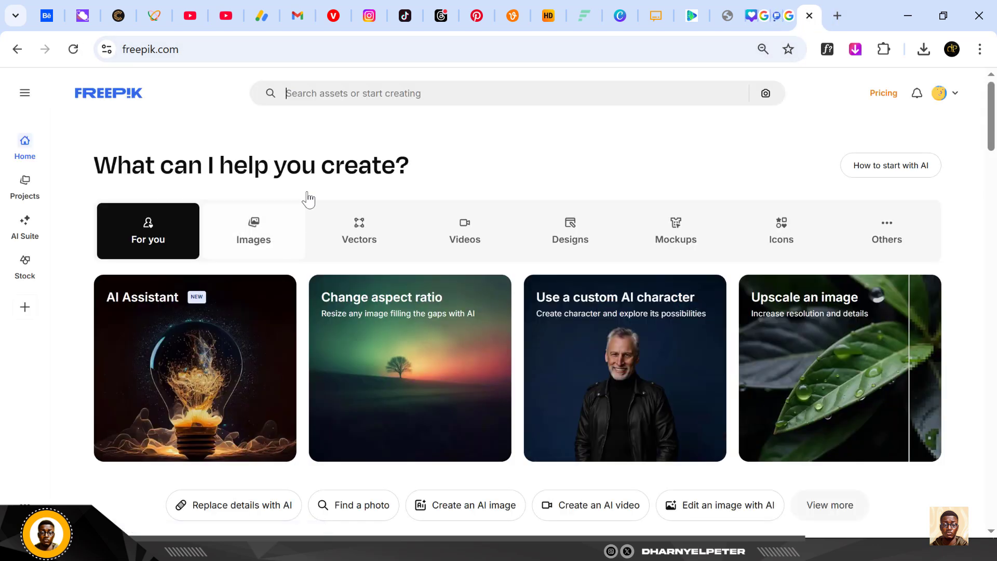
left_click(174, 49)
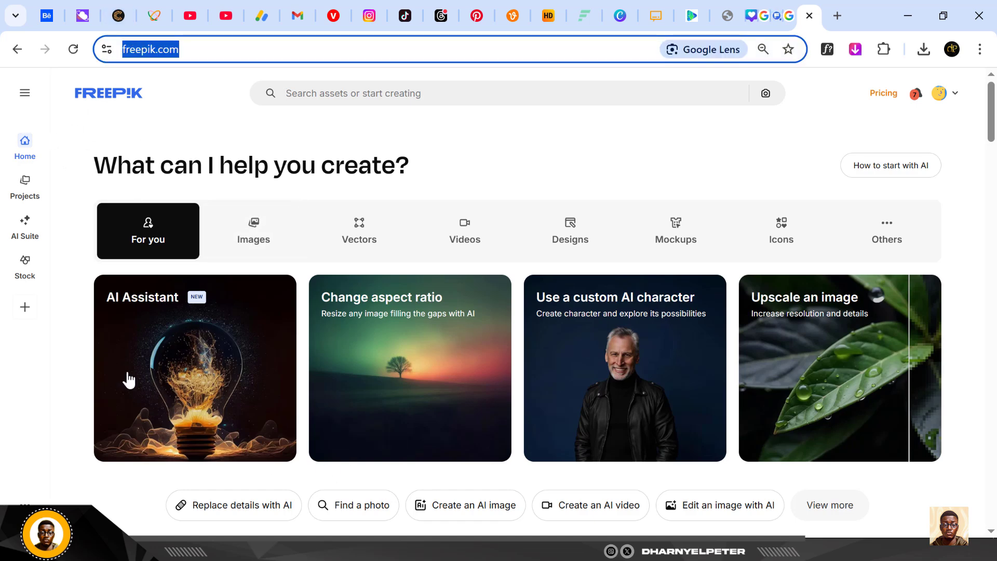
left_click(265, 238)
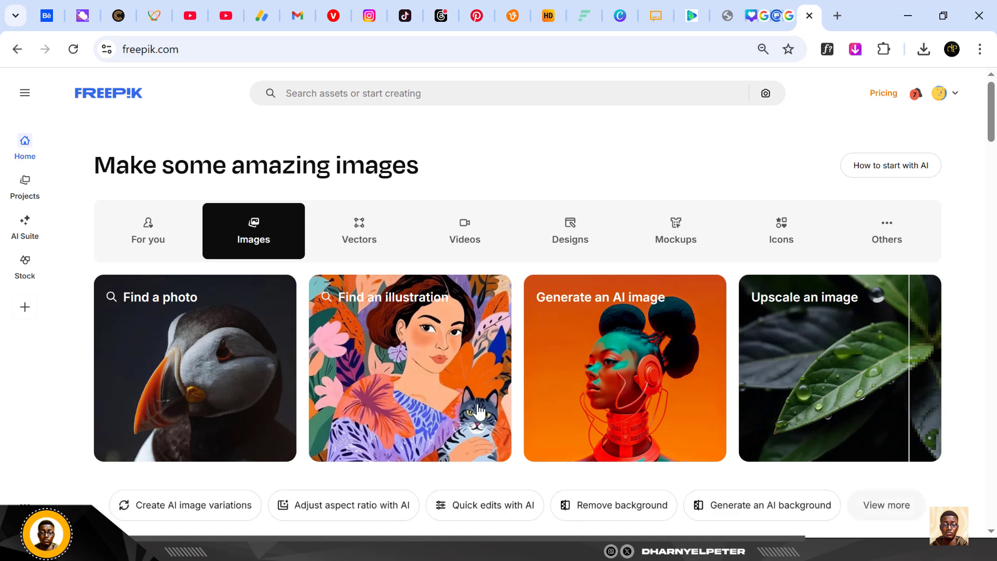
left_click(611, 510)
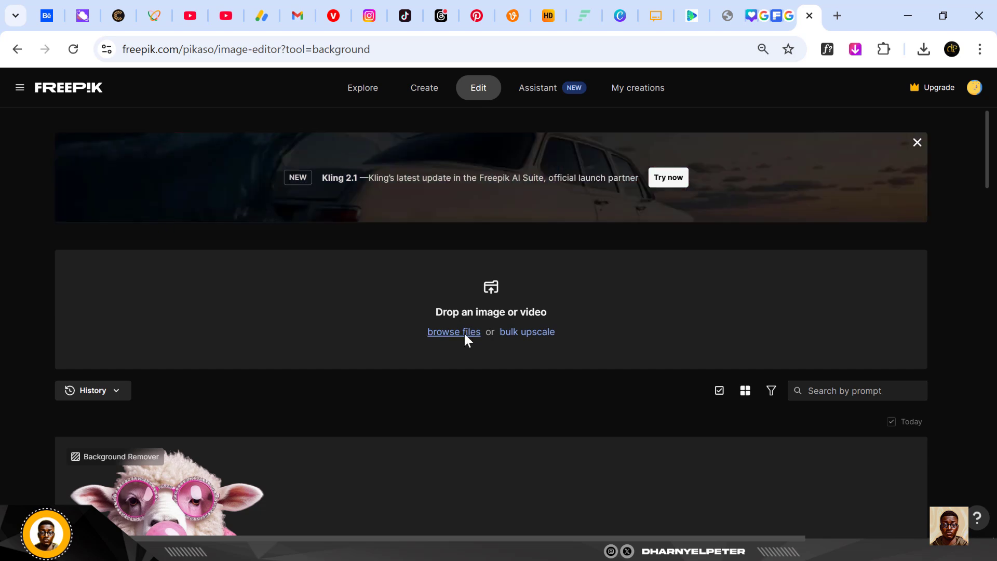
Step: Upload the sheep image 3755b3be4ade5586f6adb430fd5e4475 from the BACKGROUND REMOVAL folder in Downloads to the Background Remover
left_click(464, 332)
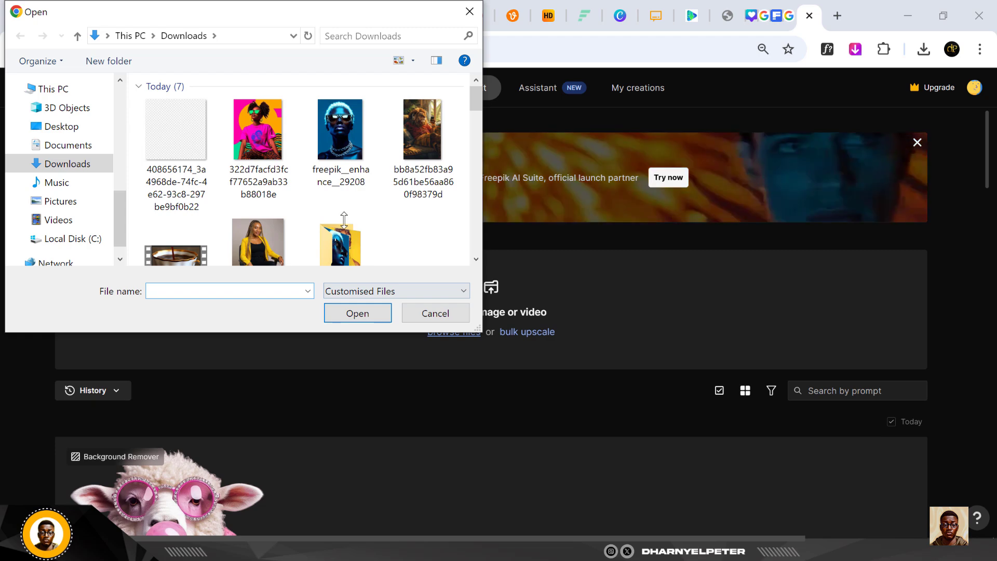
scroll(343, 220, "down", 2)
scroll(348, 212, "down", 3)
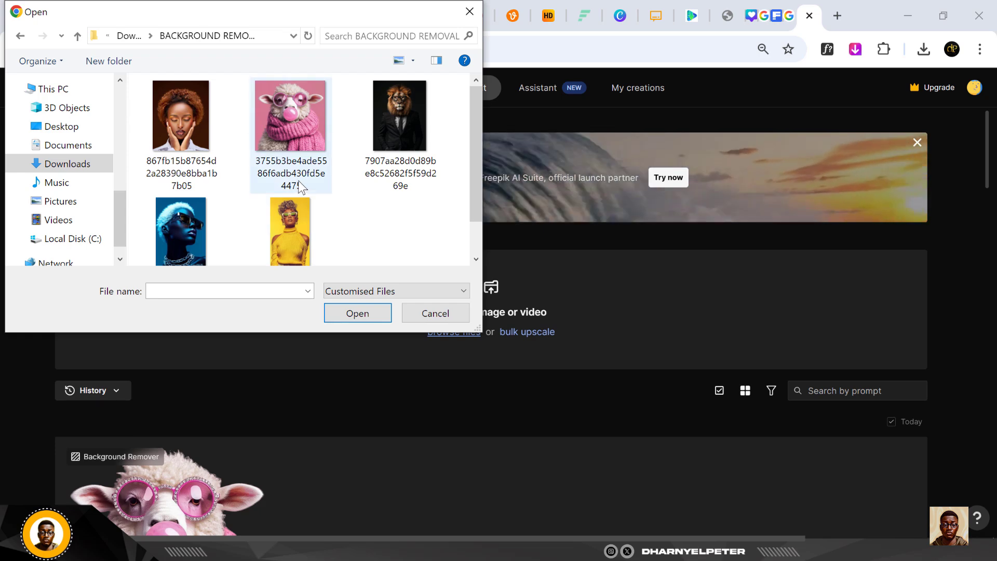
scroll(298, 180, "down", 1)
scroll(298, 179, "up", 1)
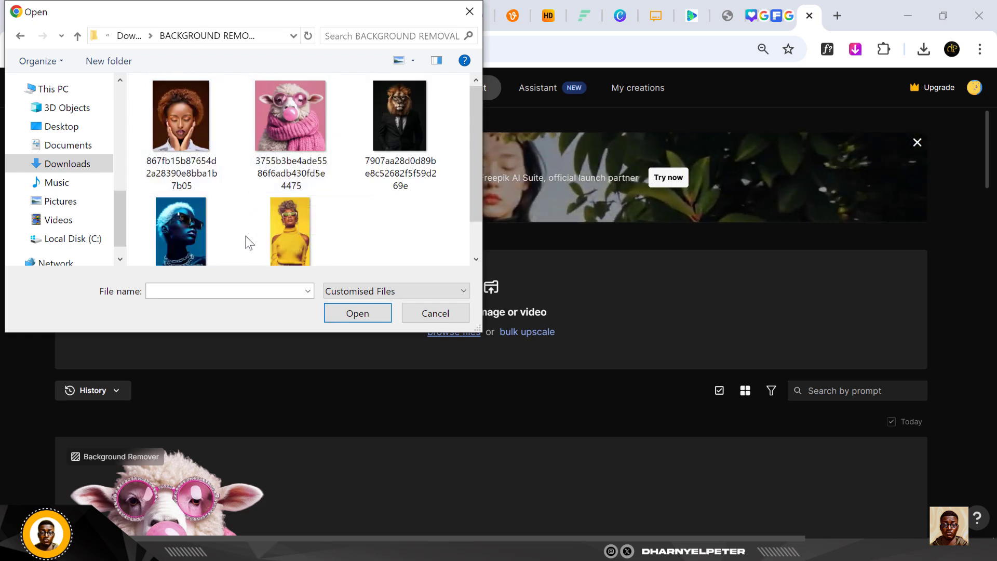
left_click(302, 221)
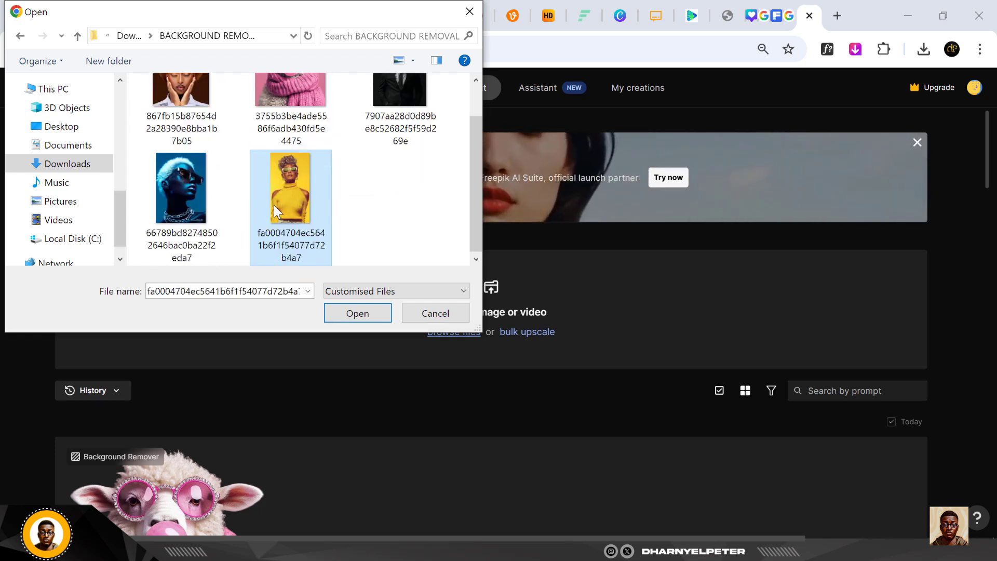
key("Up")
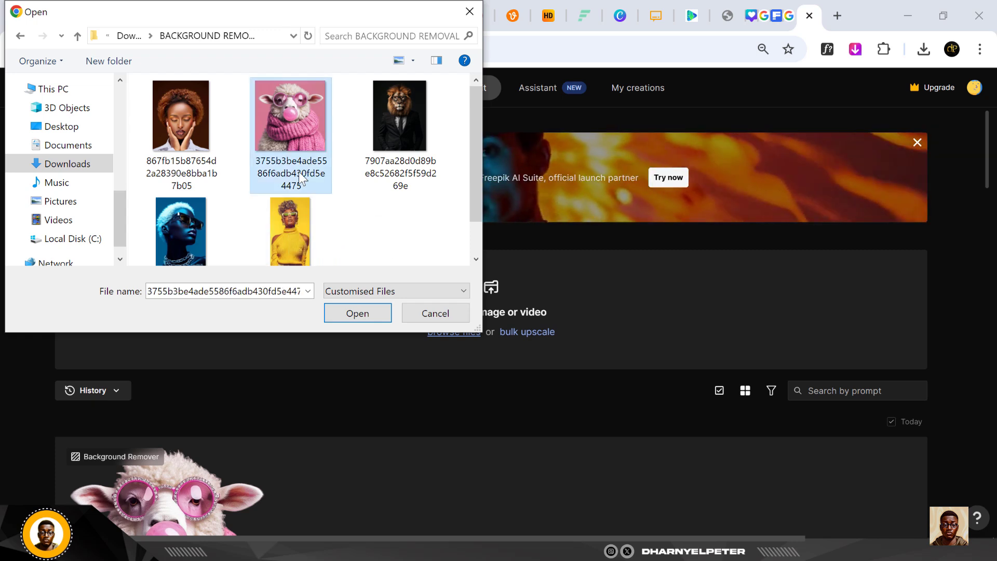
left_click(358, 313)
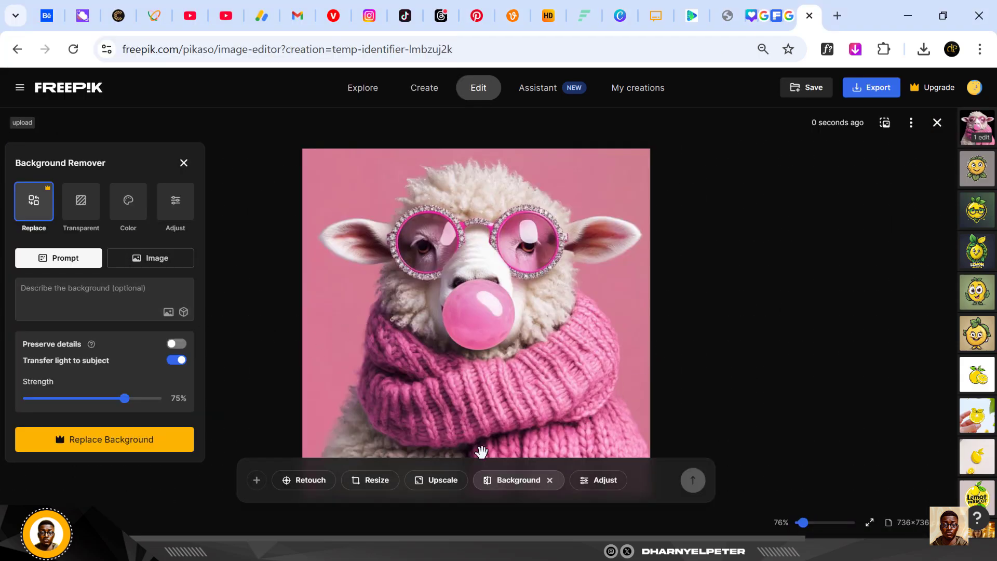
Step: Remove the sheep image's background with the Transparent option and check the export options without downloading
left_click(72, 206)
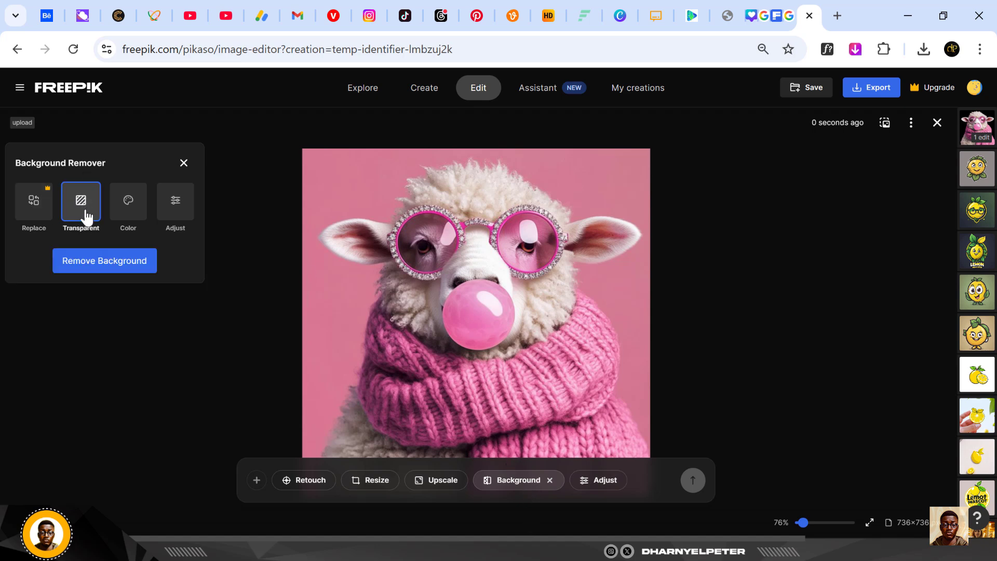
left_click(104, 263)
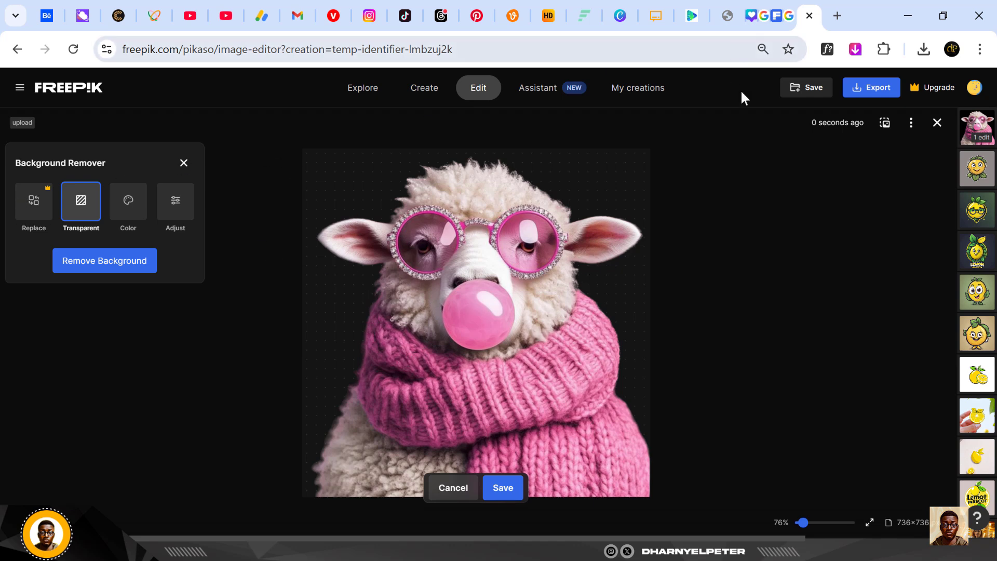
left_click(891, 93)
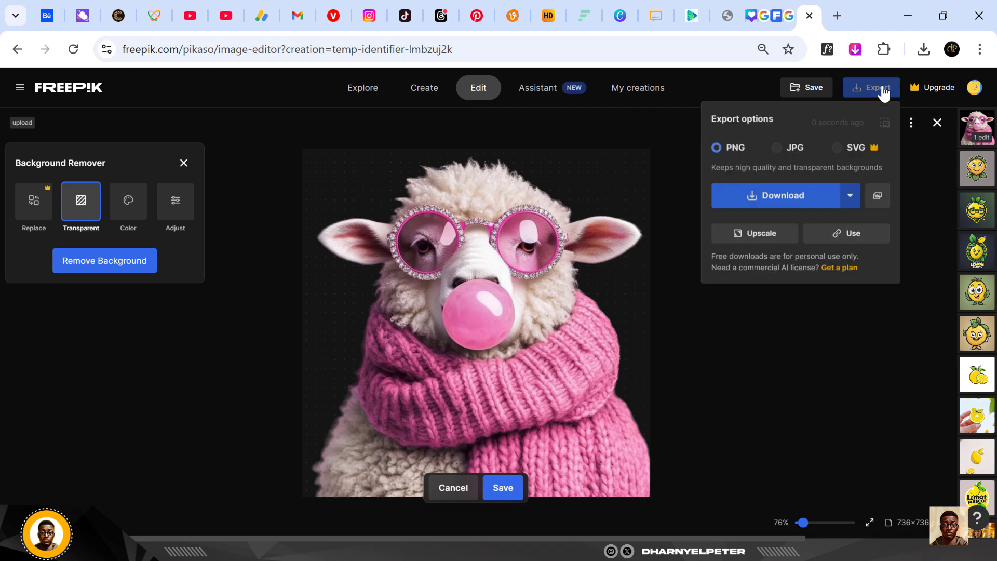
left_click(779, 344)
Step: Leave the sheep edit, discarding its unsaved changes, and reopen the Remove background tool from the home page's Images category
left_click(18, 51)
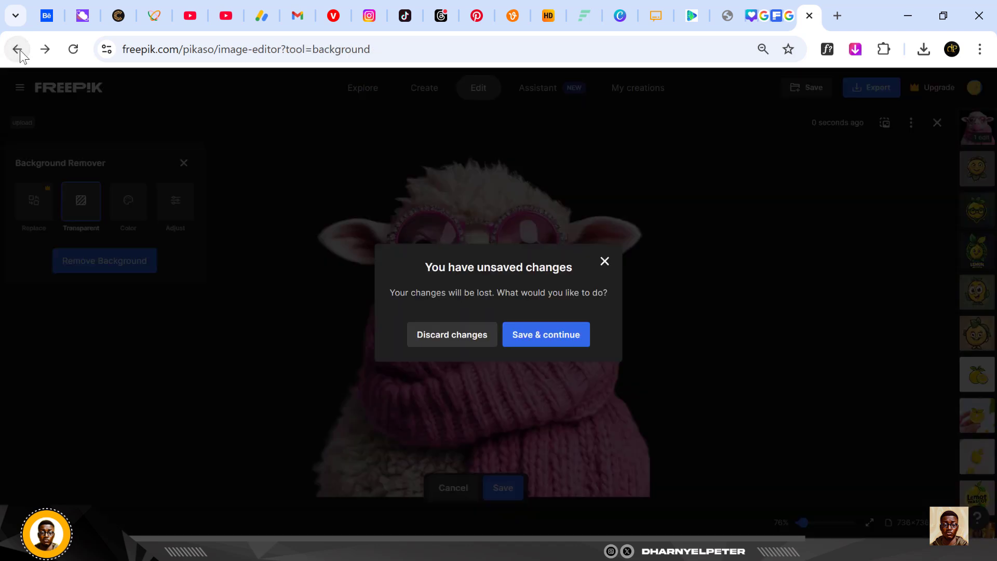
left_click(485, 339)
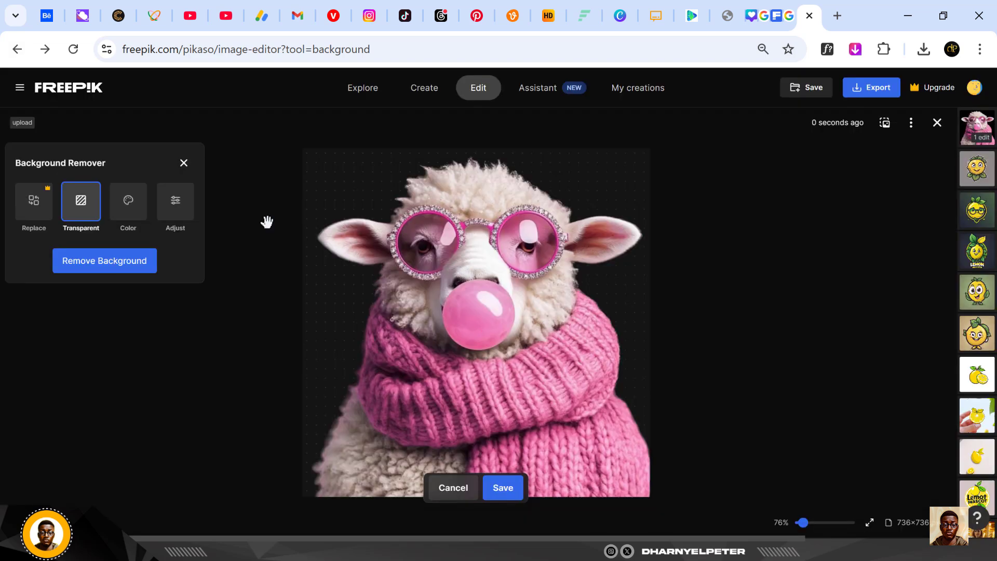
left_click(18, 51)
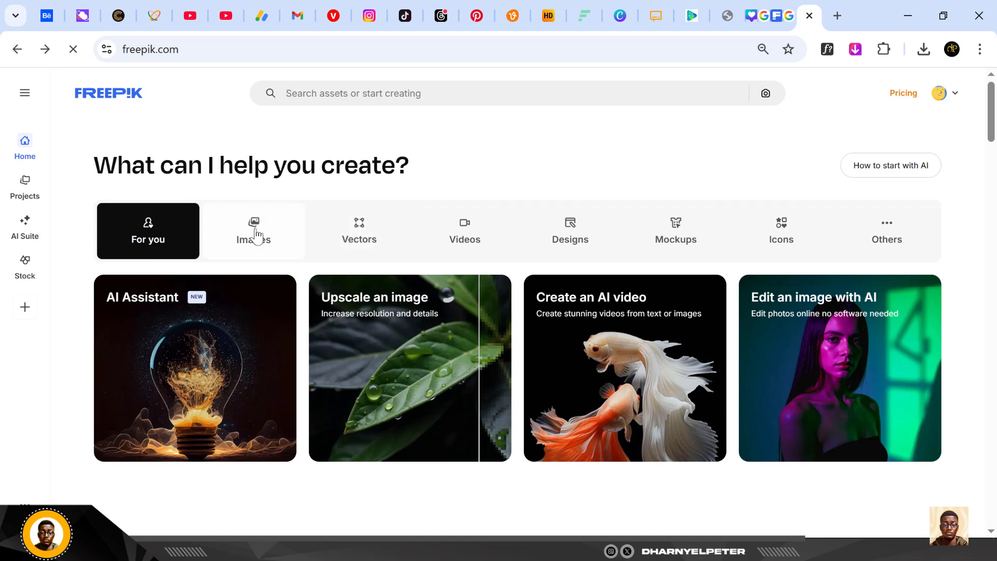
left_click(255, 235)
scroll(431, 338, "down", 4)
scroll(478, 270, "down", 1)
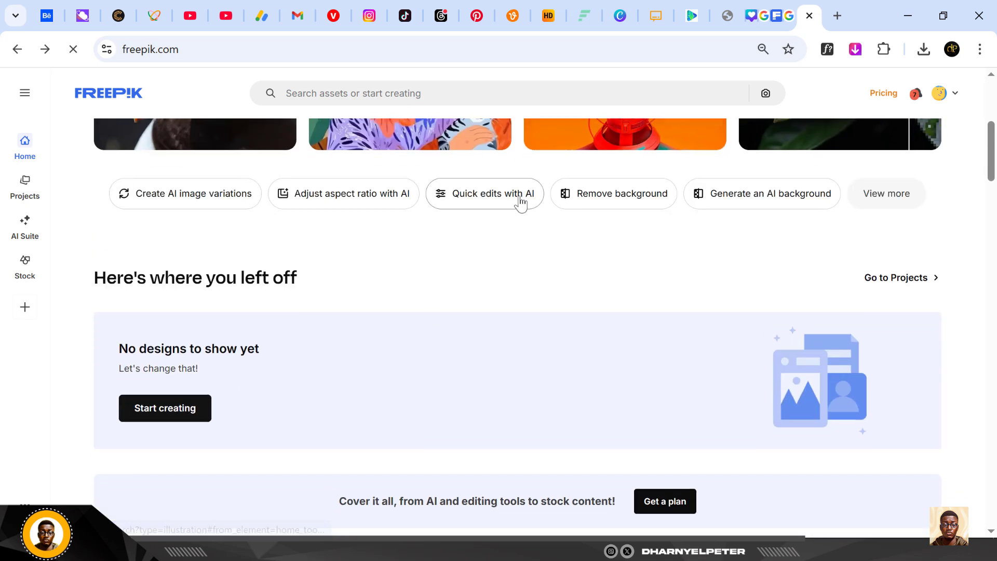
left_click(595, 202)
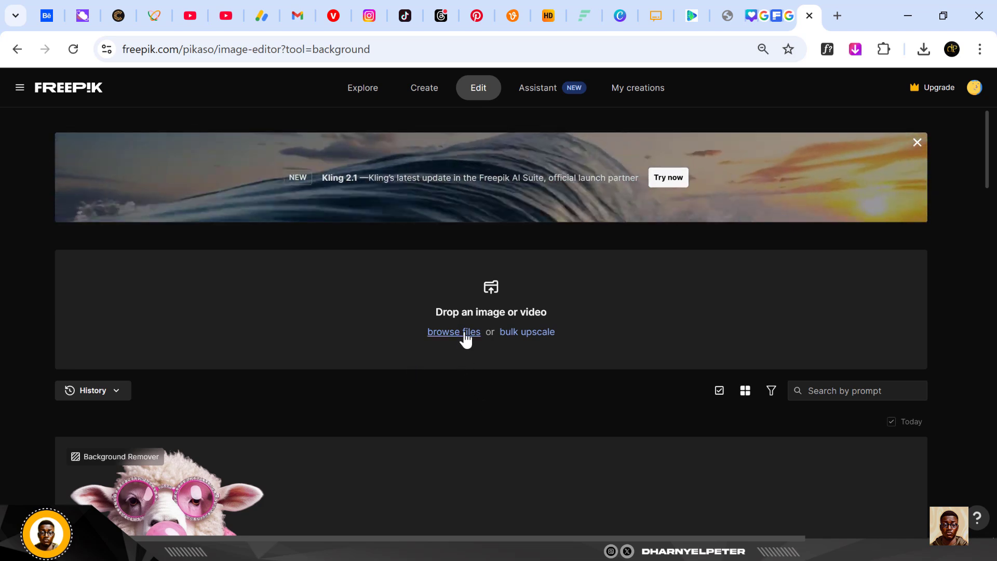
Step: Upload the yellow-sweater portrait fa0004704ec5641b6f1f54077d72b4a7 and remove its background with the Transparent option
left_click(465, 336)
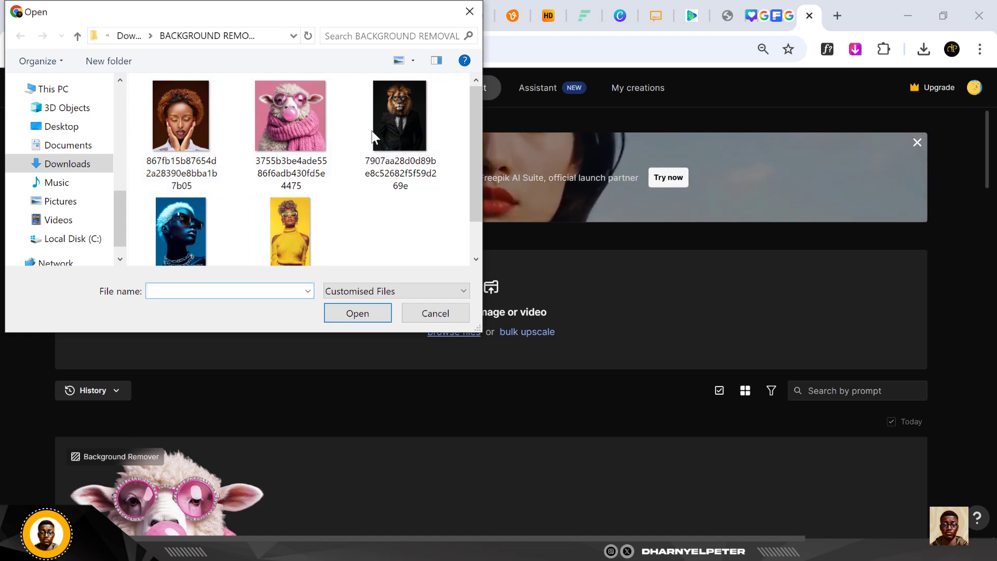
left_click(295, 230)
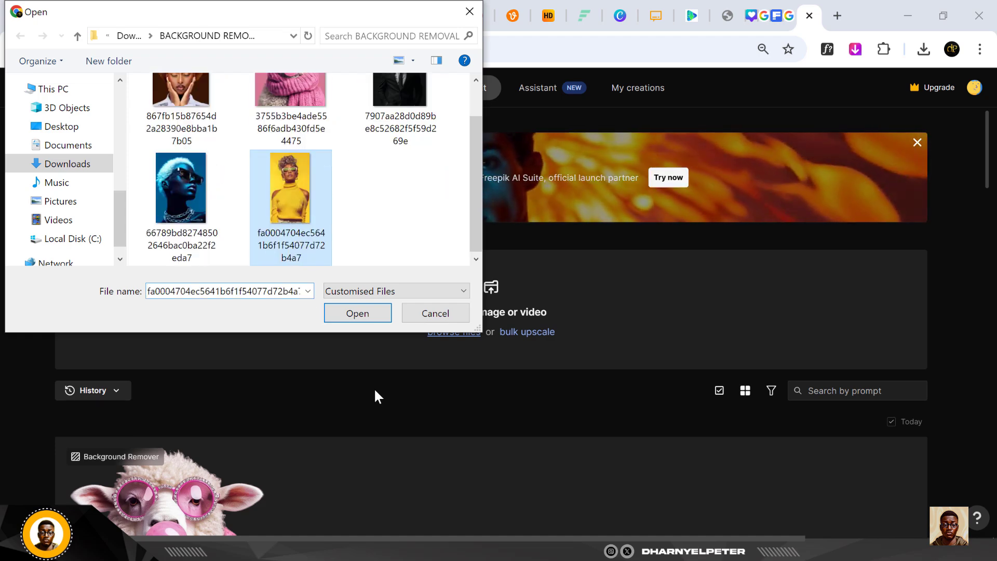
left_click(370, 313)
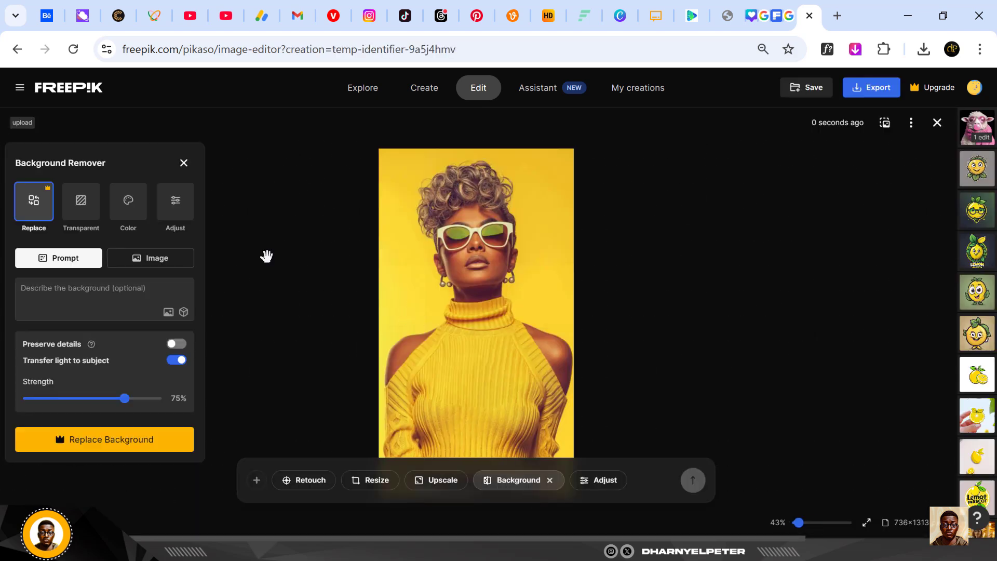
left_click(85, 207)
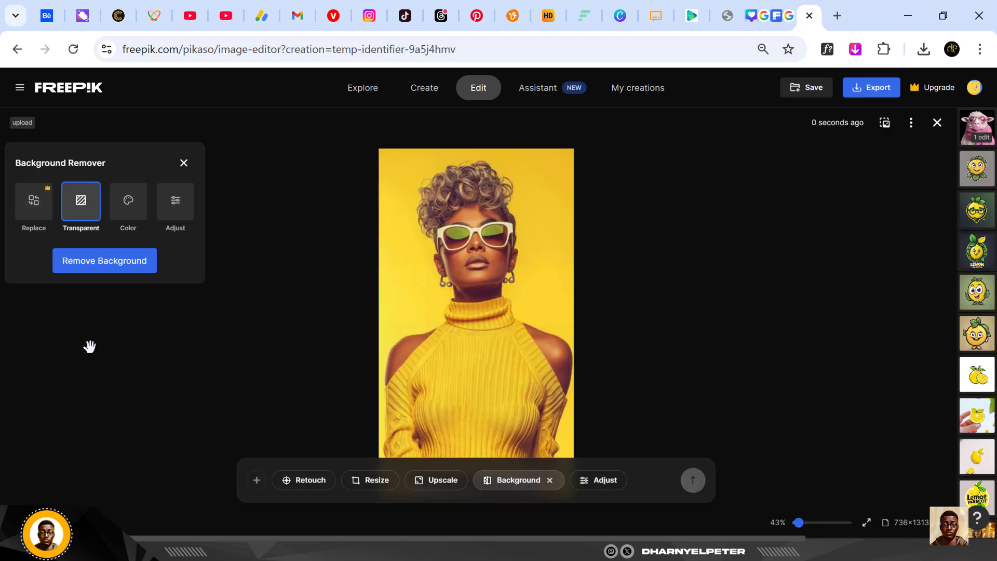
left_click(106, 267)
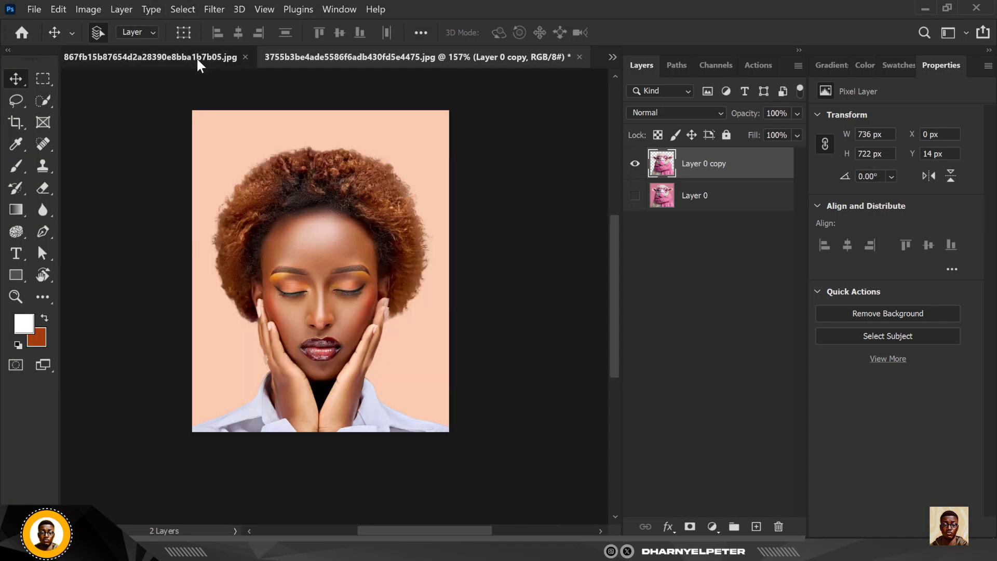
Step: Switch to Photoshop's yellow-sweater portrait document and compare its cutout with the Color Fill 1 background hidden and shown again
left_click(99, 58)
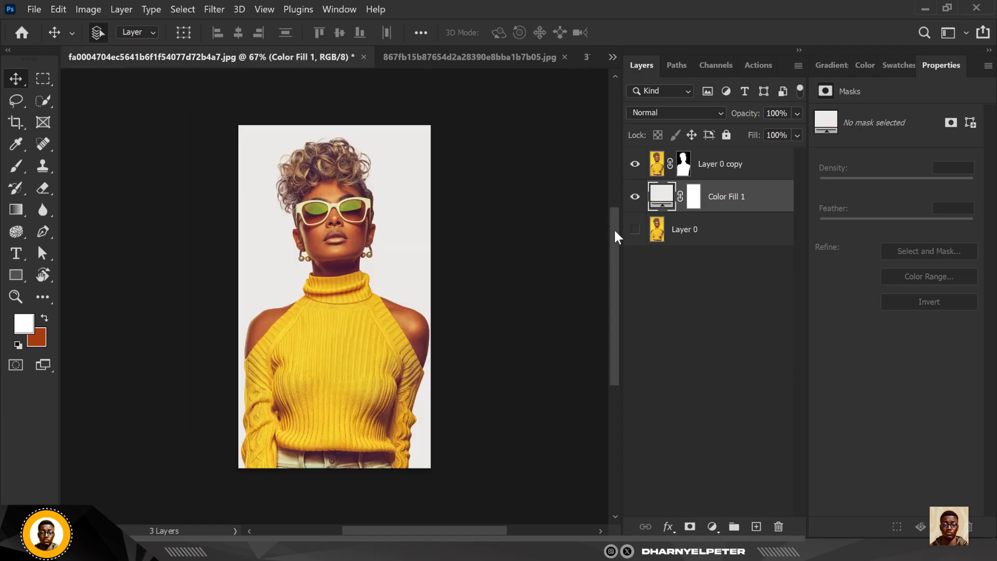
left_click(634, 196)
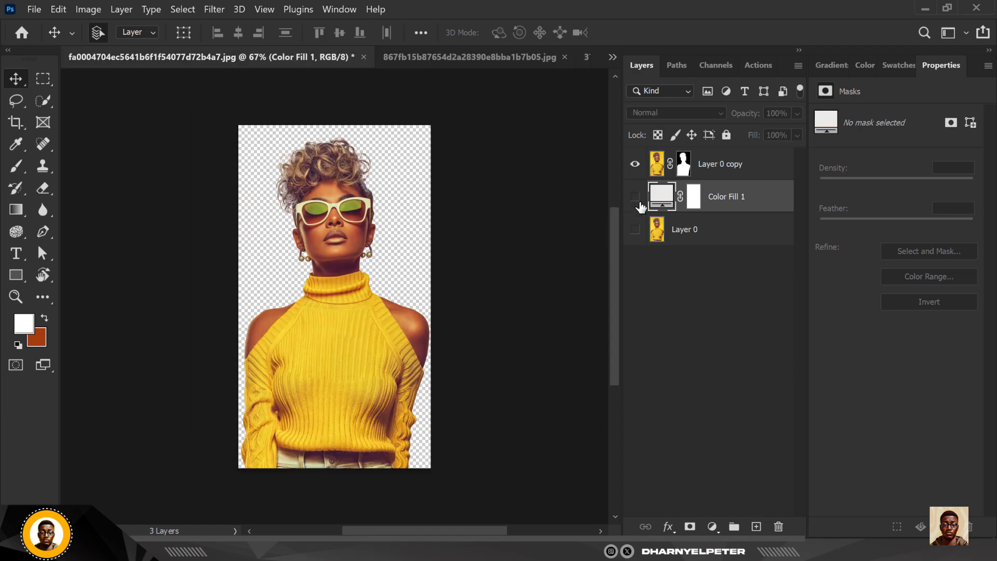
left_click(635, 196)
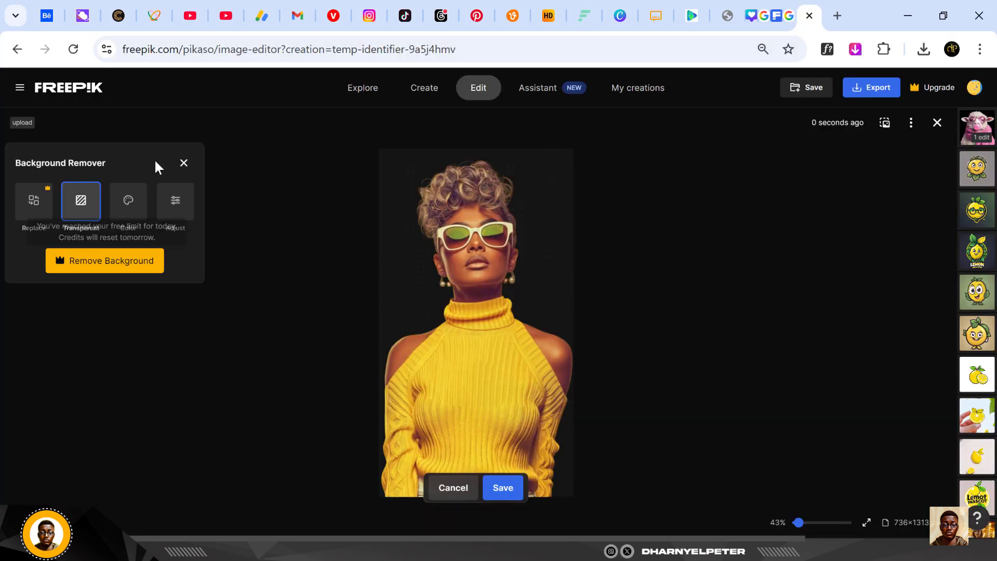
Step: Switch back to Freepik, cancel the portrait's background removal and reopen the Remove background tool from the home page
left_click(462, 491)
left_click(468, 336)
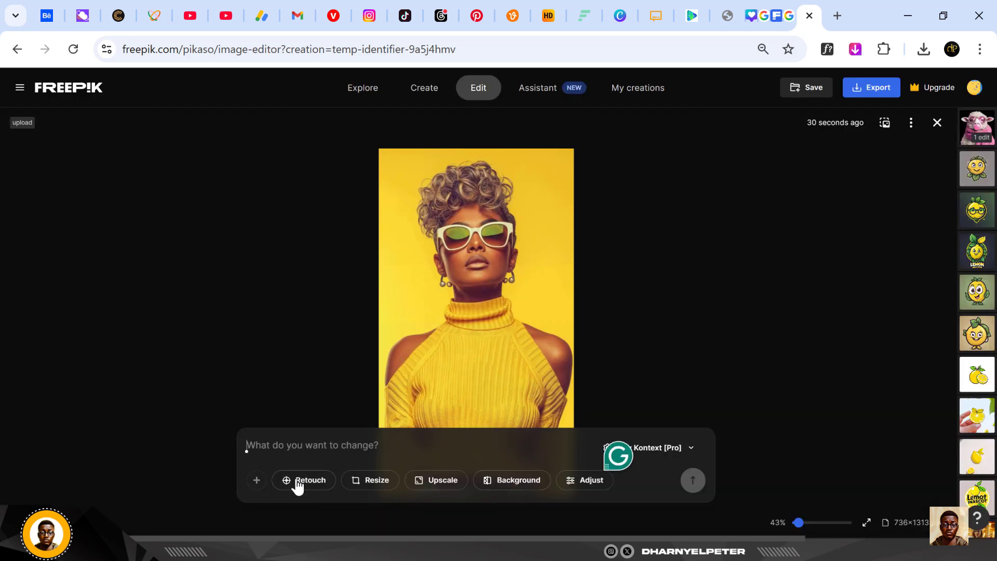
left_click(17, 49)
left_click(17, 49)
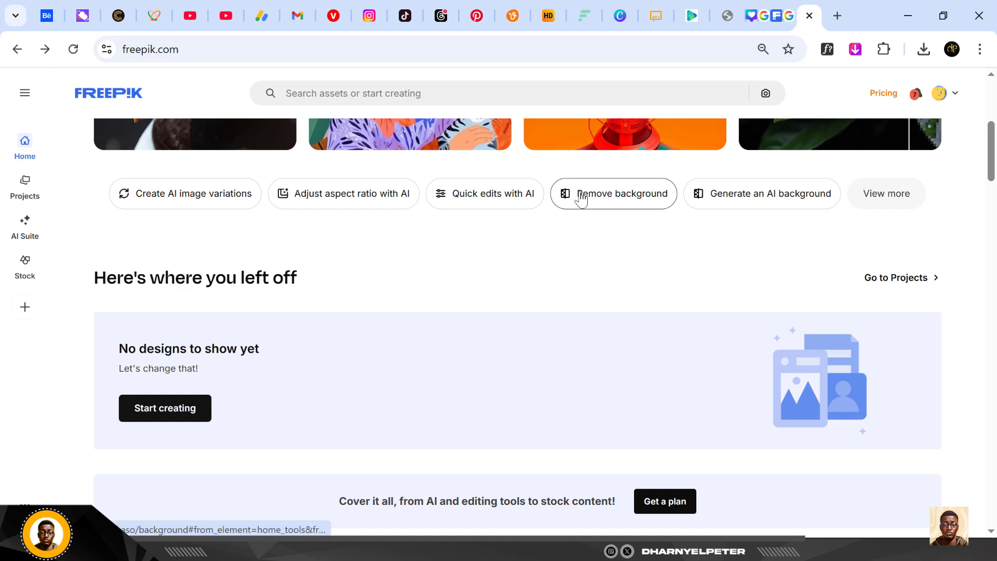
left_click(581, 199)
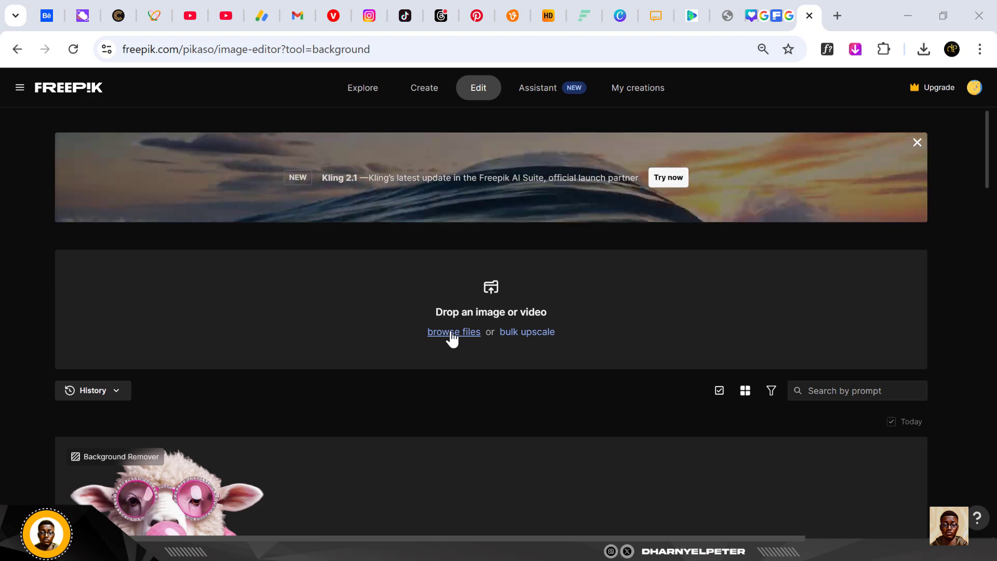
Step: Upload the suited lion image 7907aa28d0d89be8c52682f5f59d269e to the Background Remover and choose the Transparent option
left_click(452, 335)
left_click(392, 191)
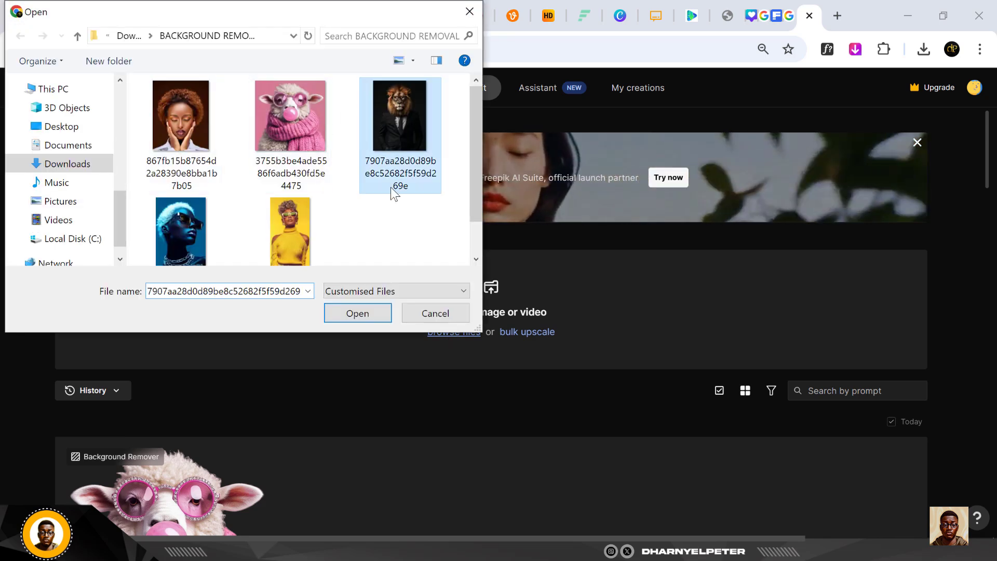
left_click(357, 312)
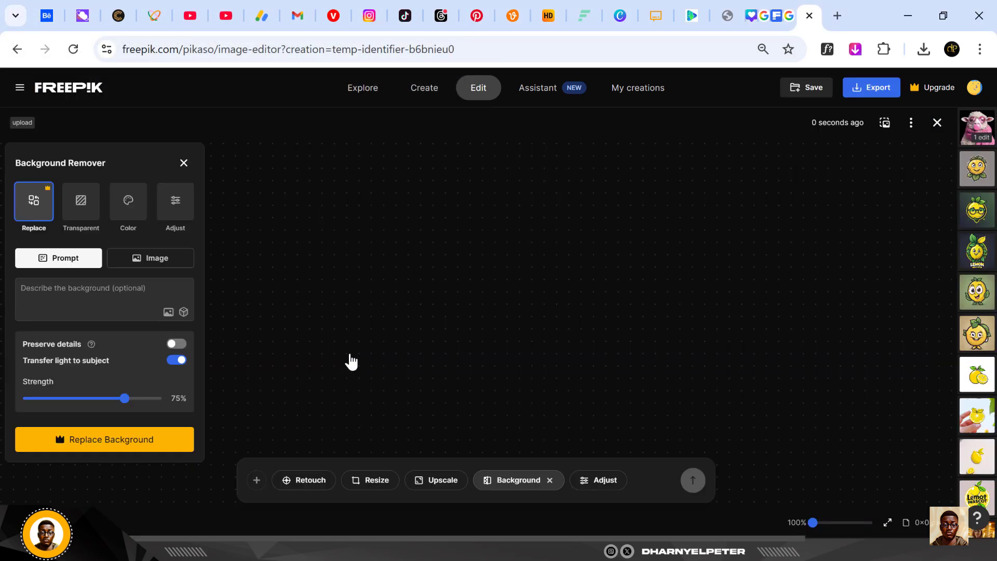
left_click(71, 210)
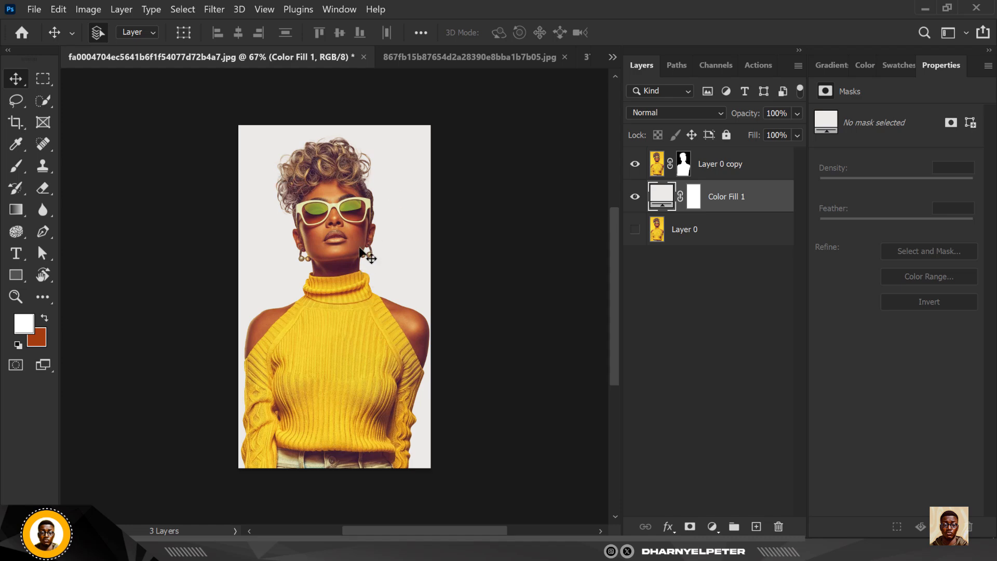
Step: Switch to Photoshop and bring up the afro-haired portrait document 867fb15b87654d2a28390e8bba1b7b05.jpg to examine its cutout
left_click(452, 54)
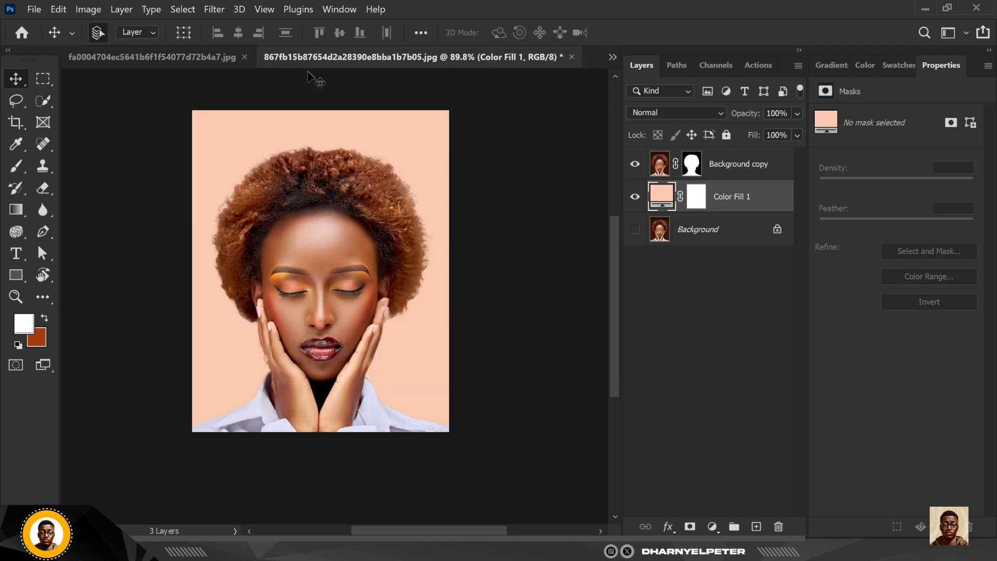